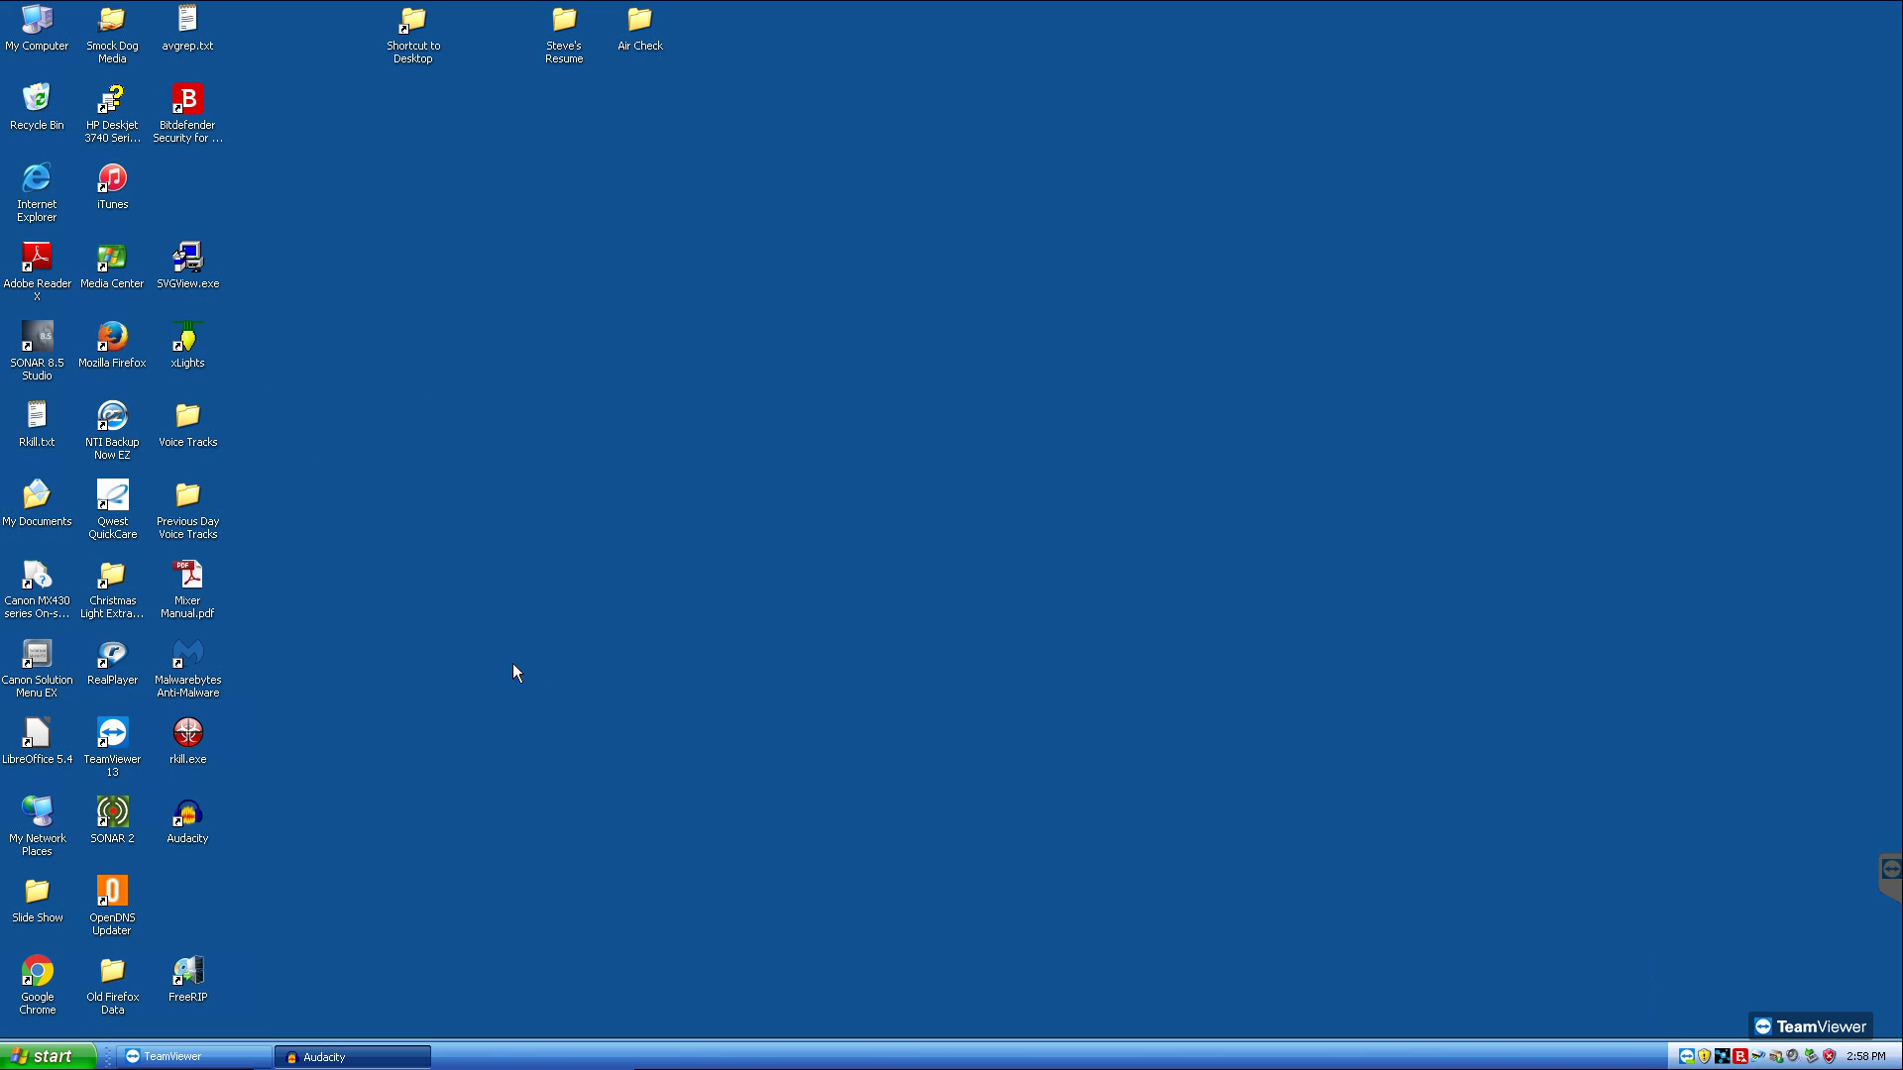
Step: Bring up Audacity and import "Crystalize - Lindsey Stirling.mp3" from the Lone Tree Light Show folder in Smock Dog Media
left_click(381, 1056)
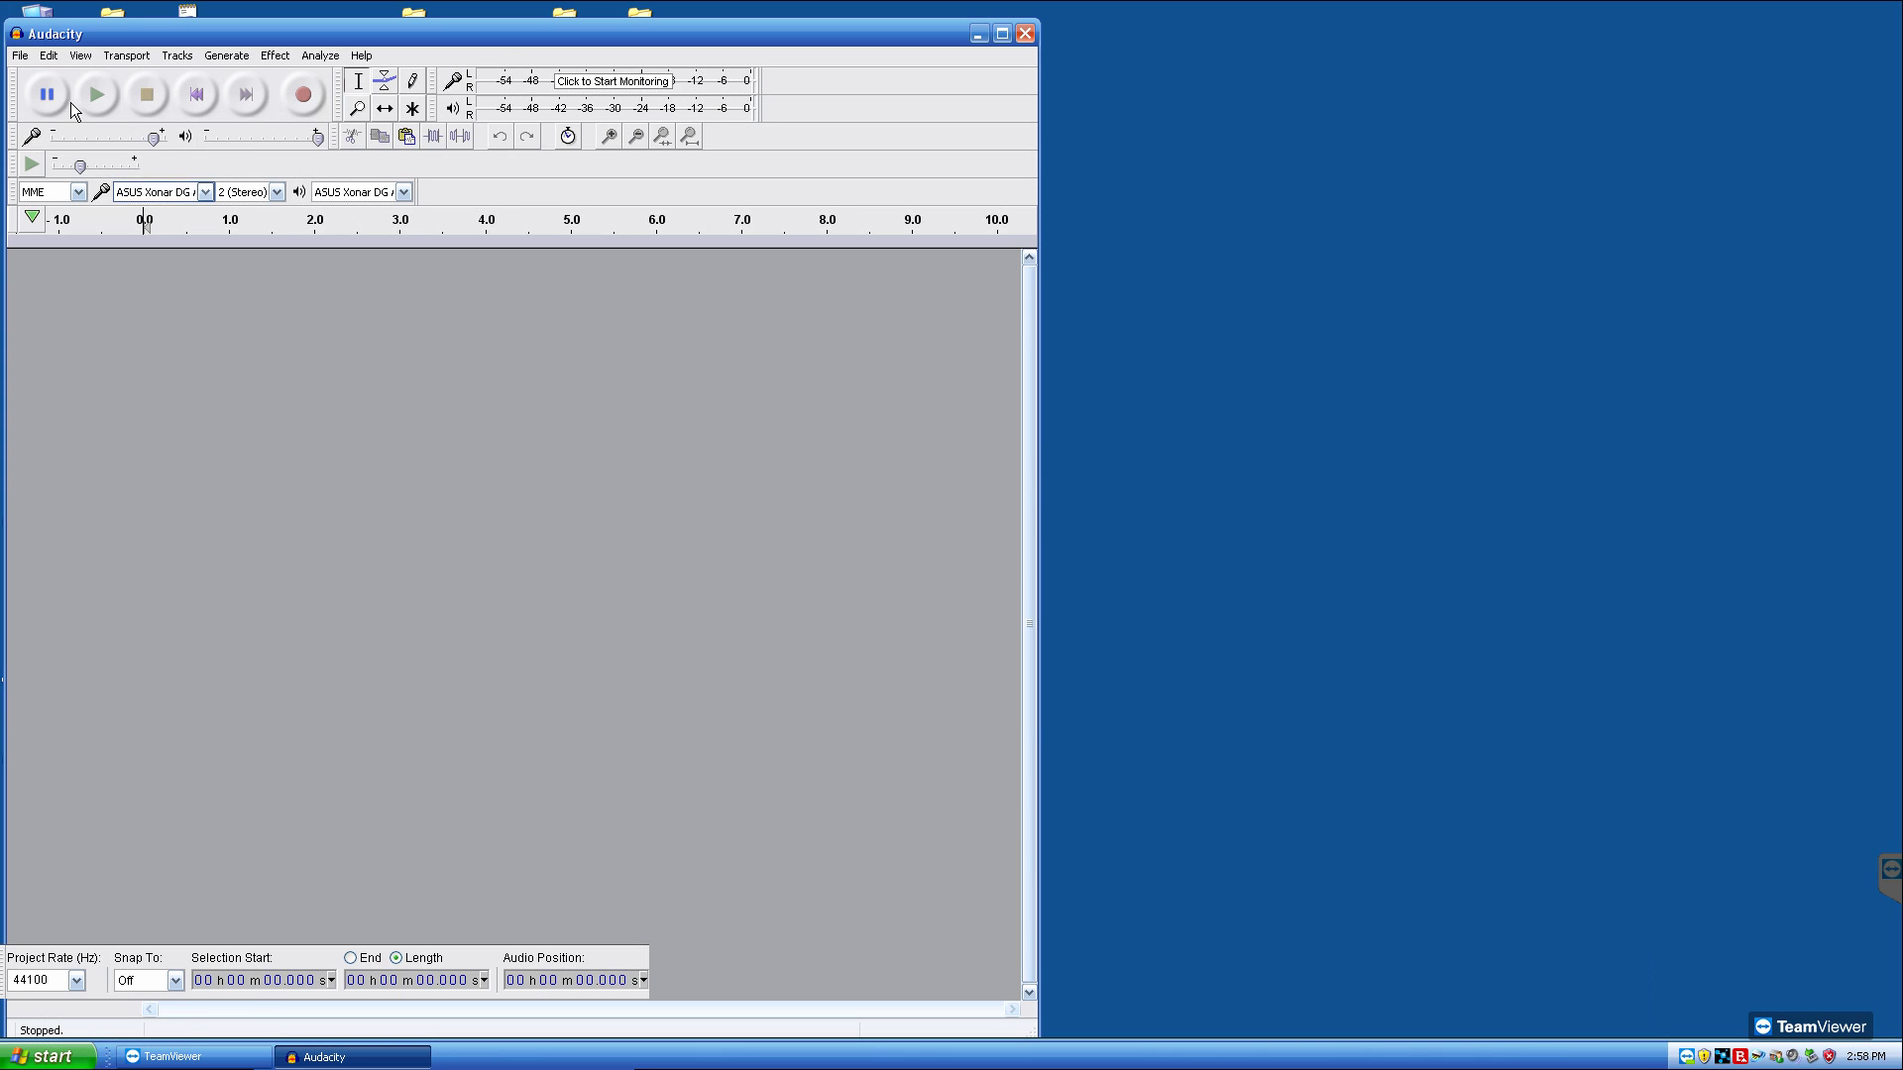
left_click(20, 56)
mouse_move(111, 258)
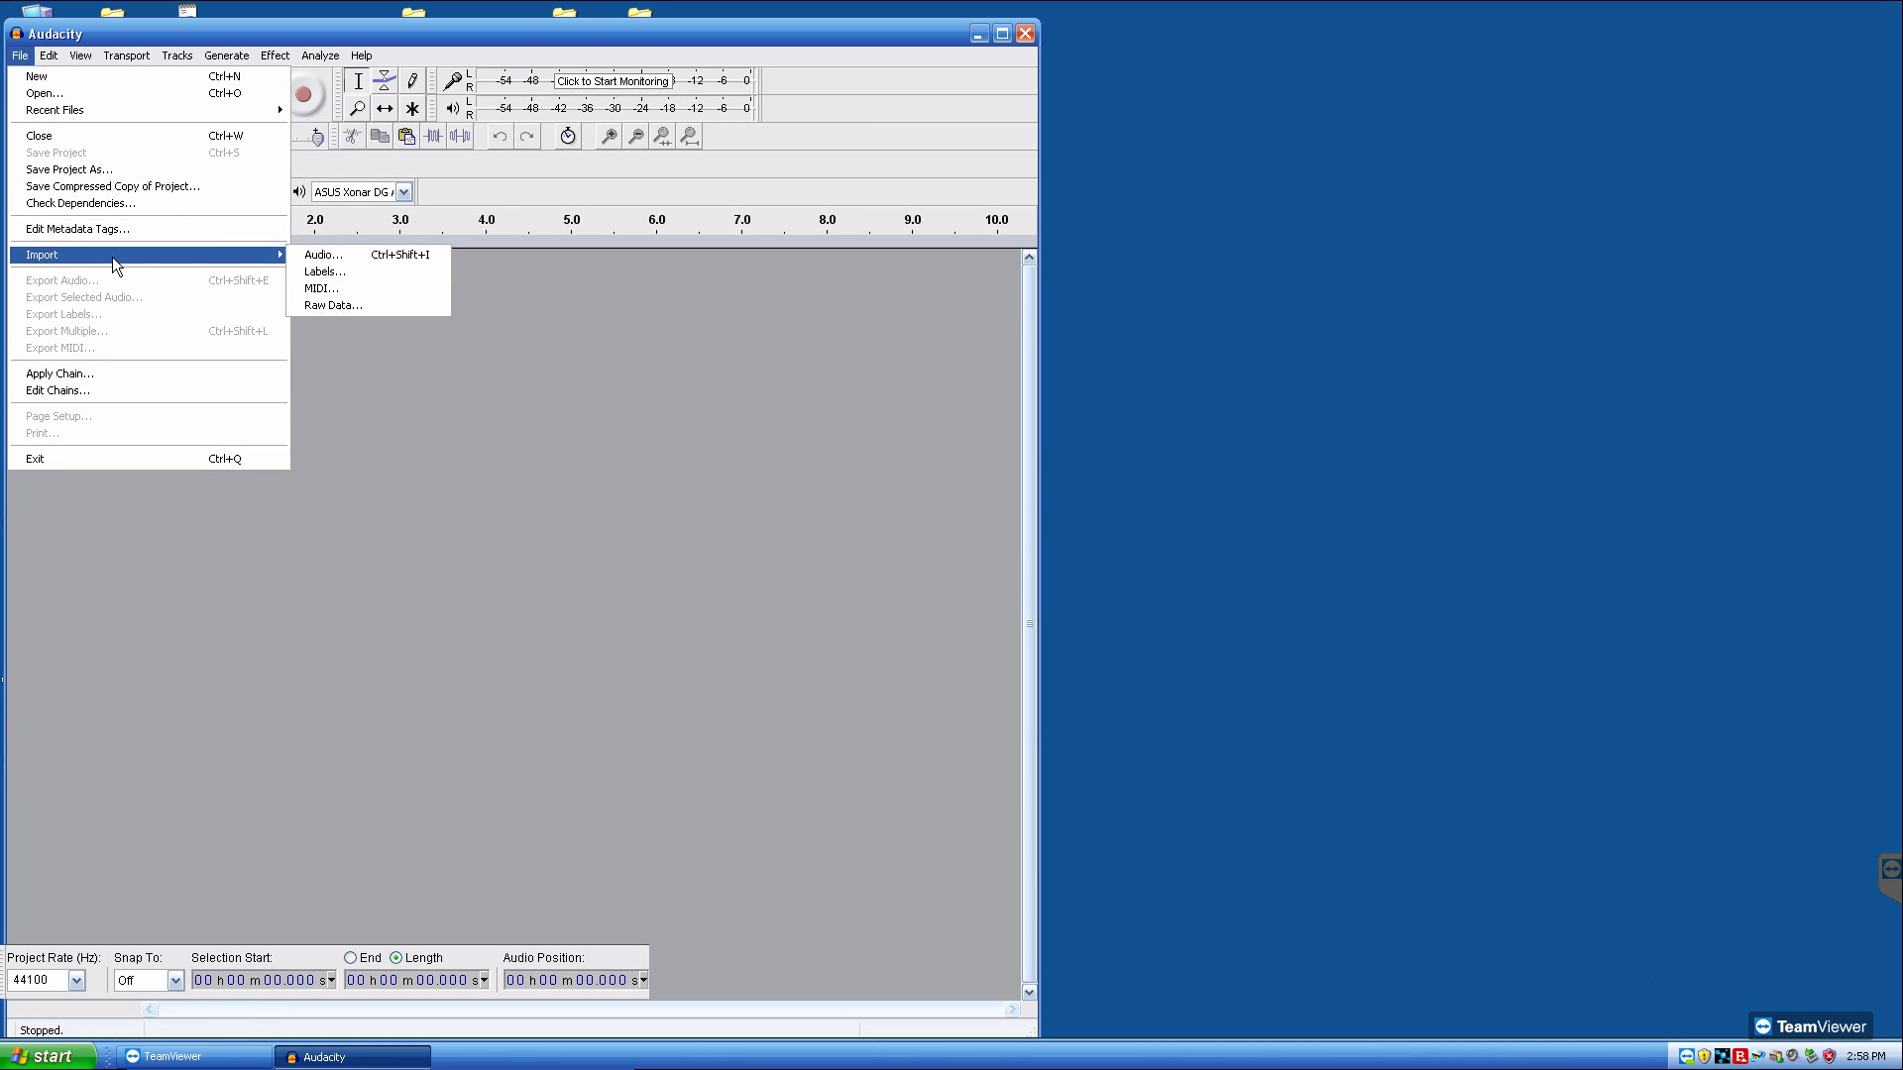
left_click(353, 258)
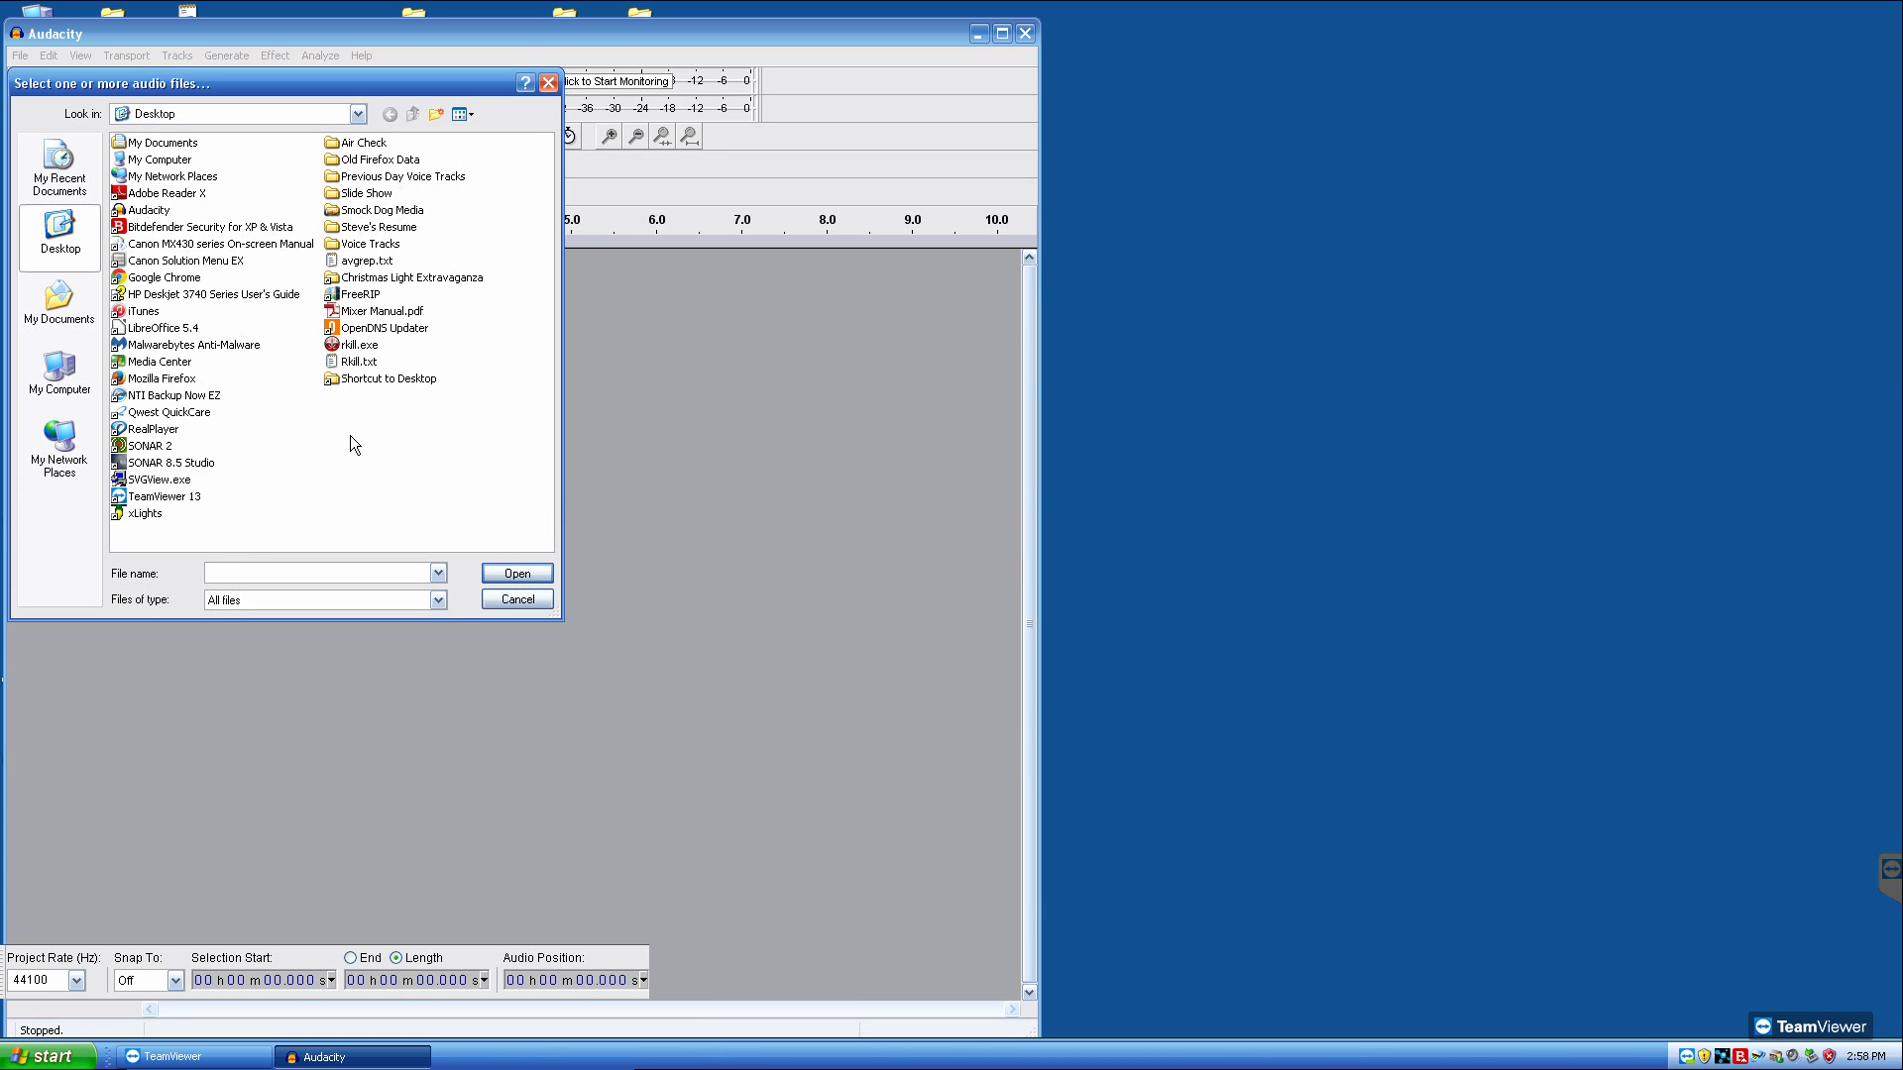
double_click(378, 211)
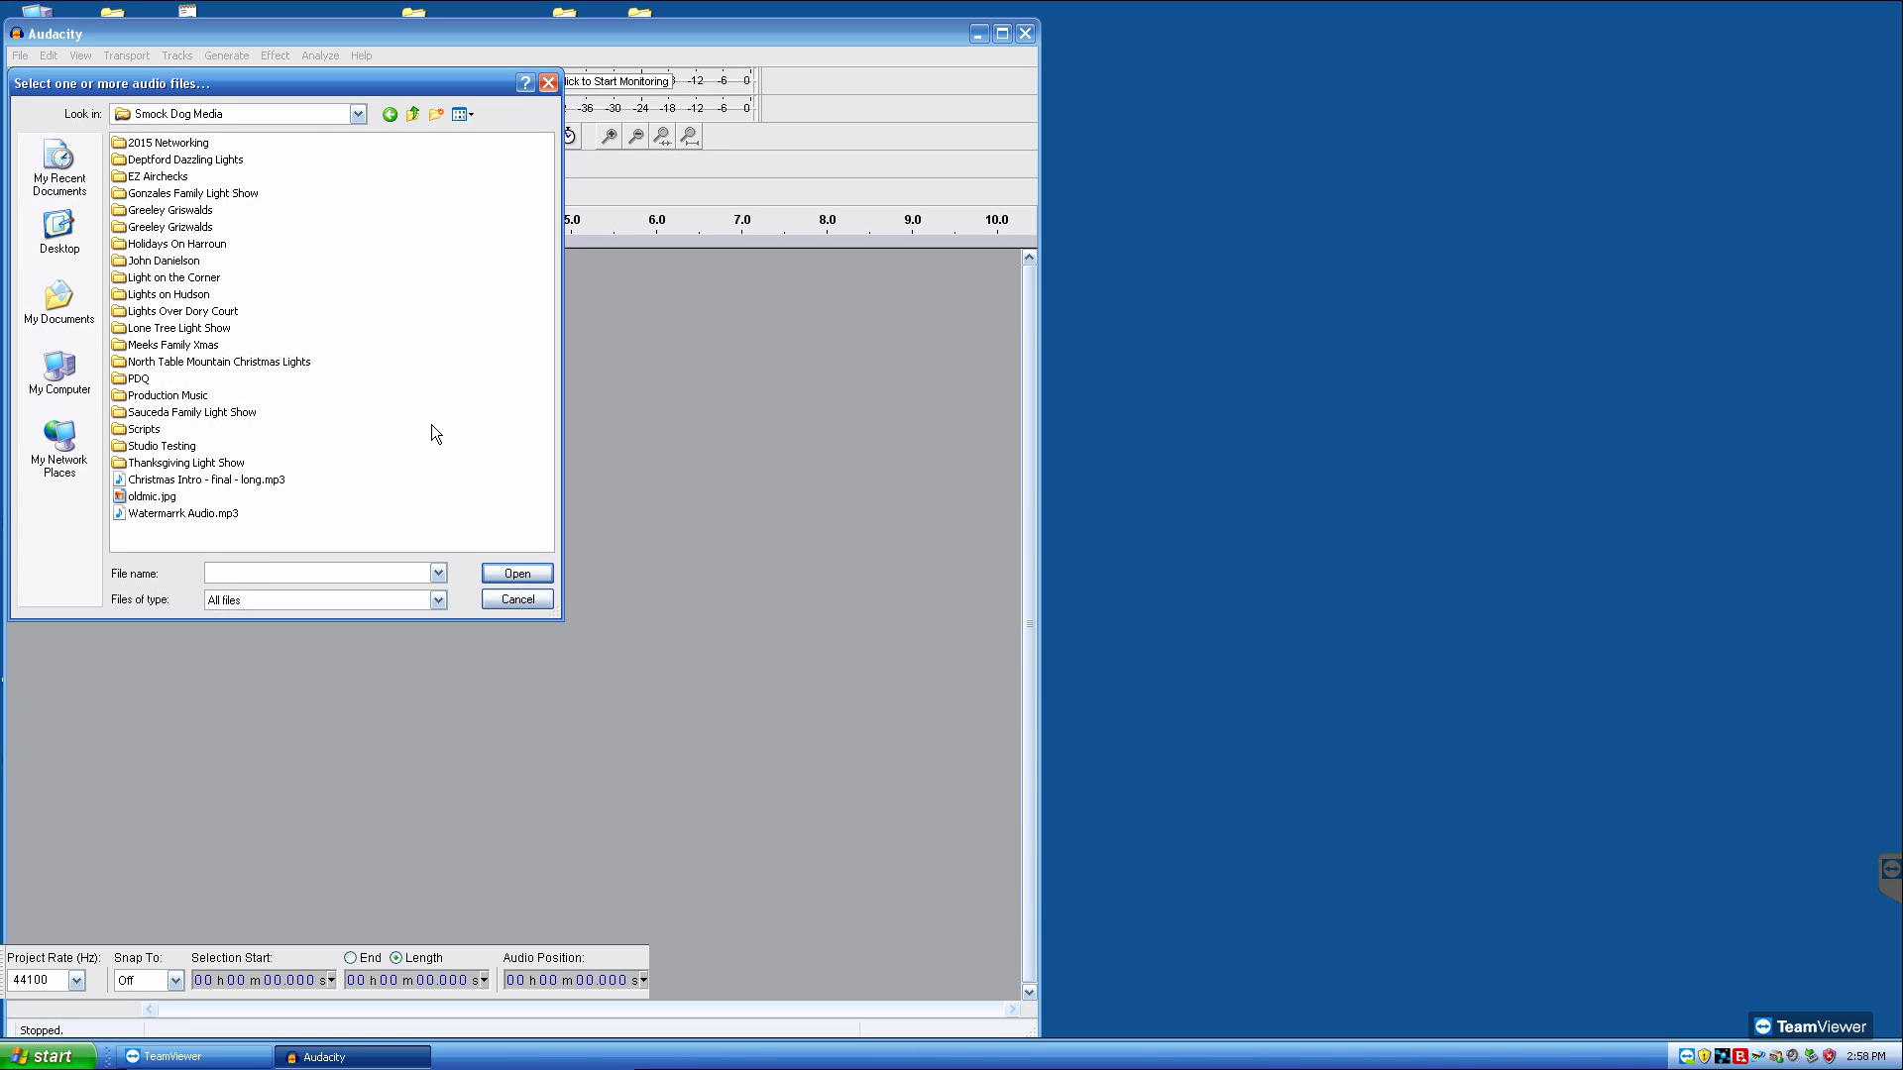
double_click(216, 328)
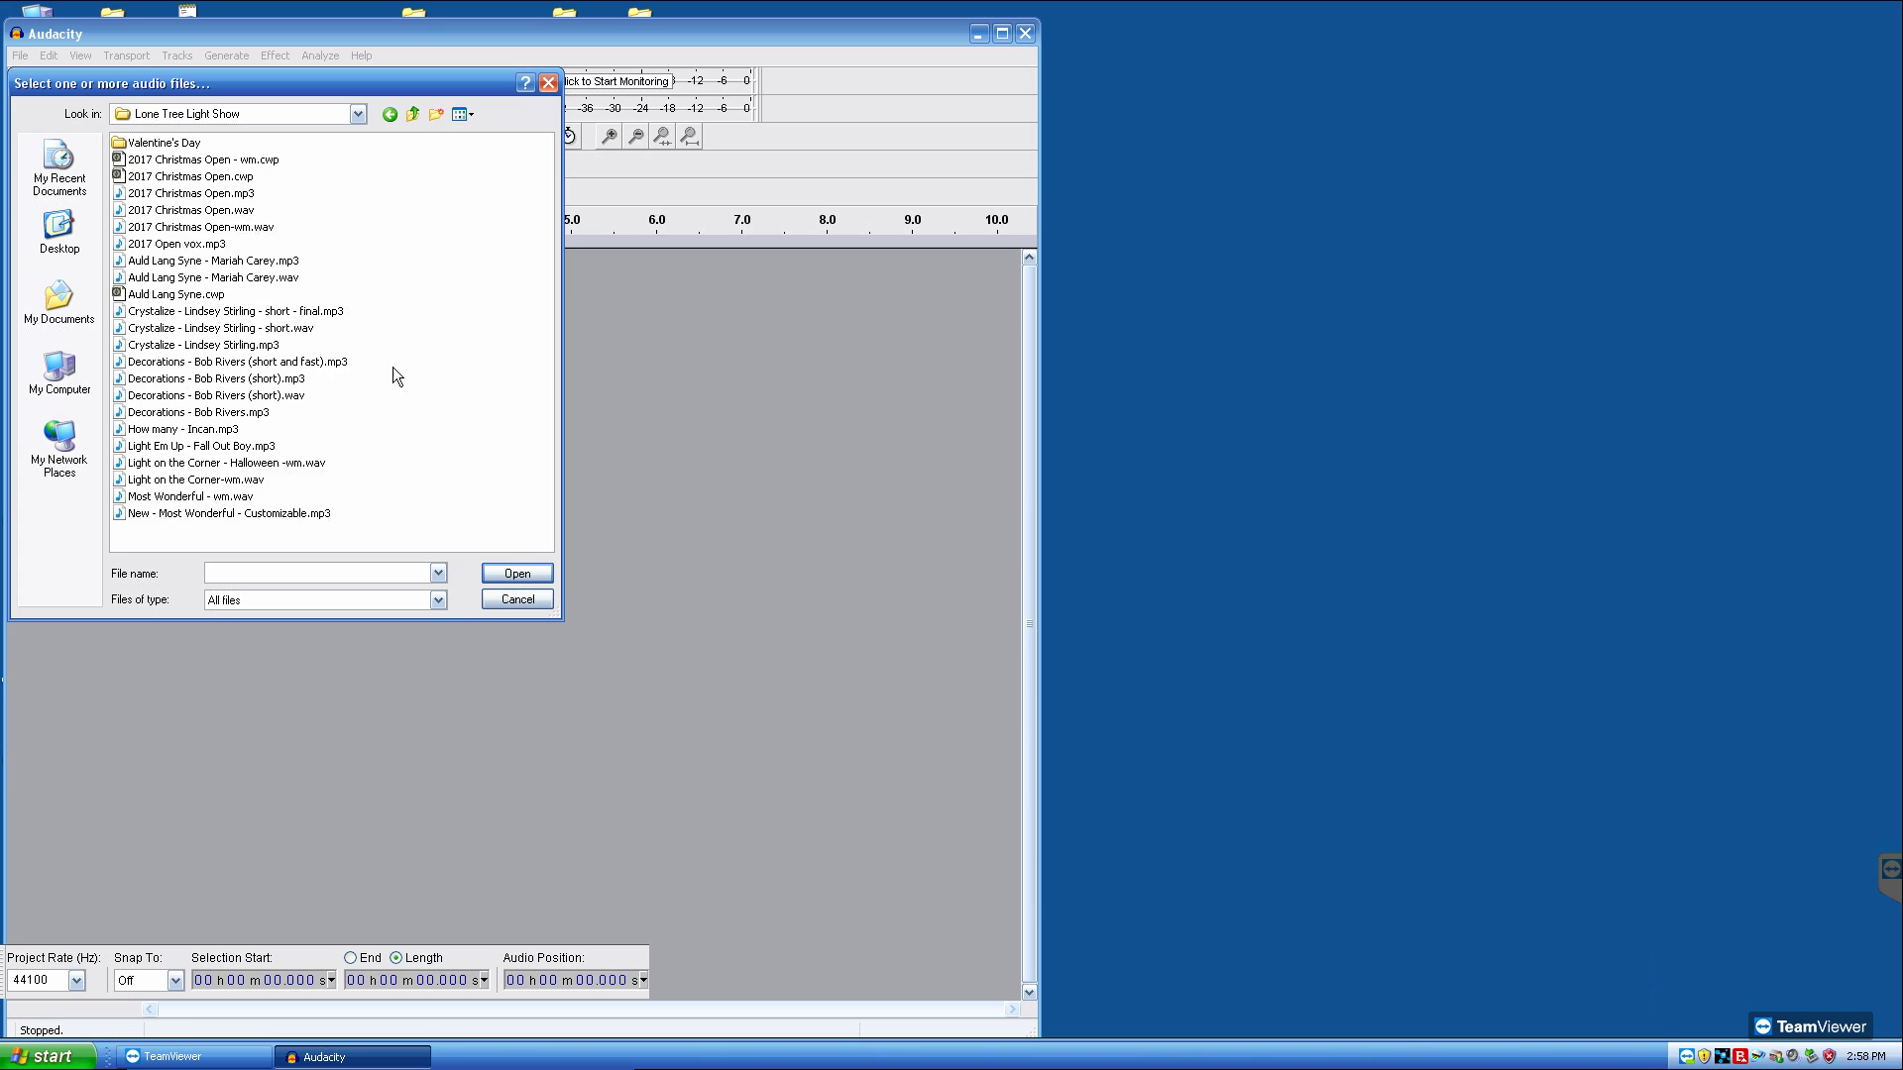
left_click(239, 346)
left_click(517, 574)
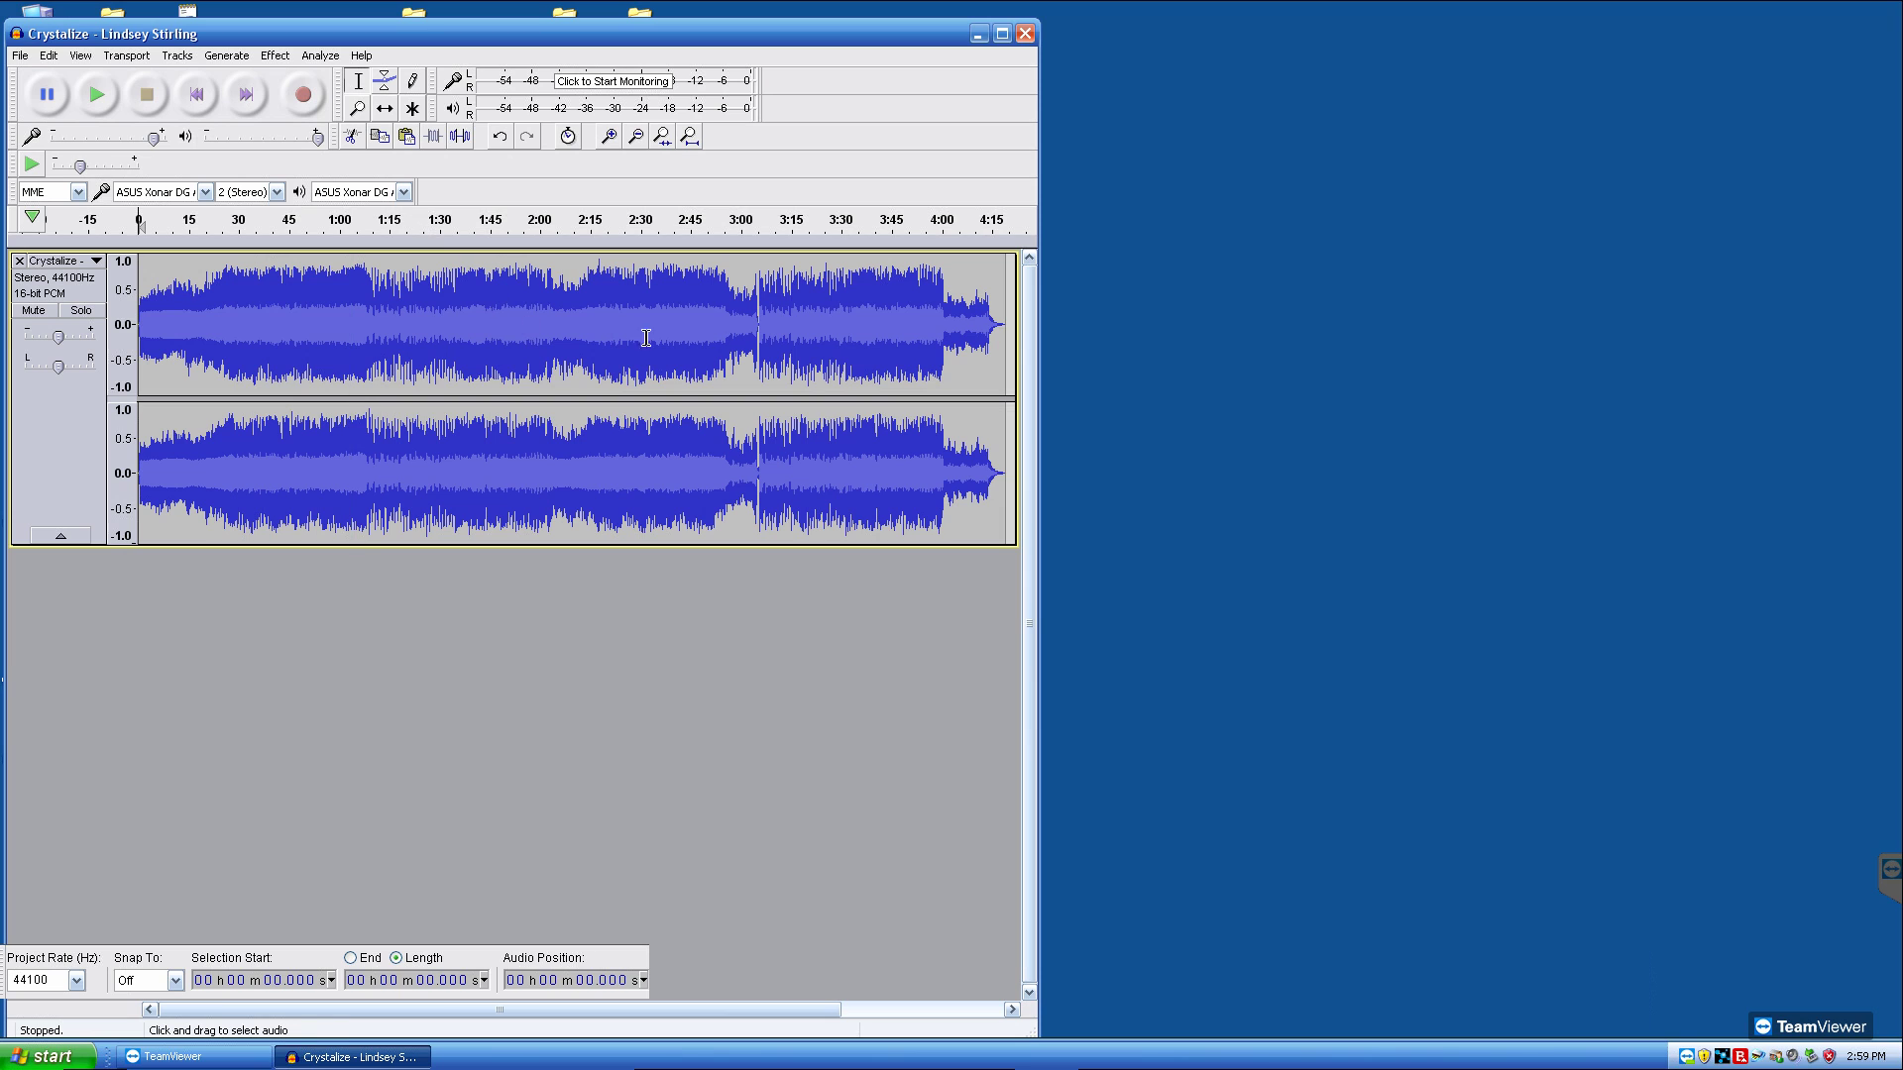
Step: Highlight the song's successive sections one after another, from the opening to the ending, to examine its structure
left_click_drag(208, 328, 137, 332)
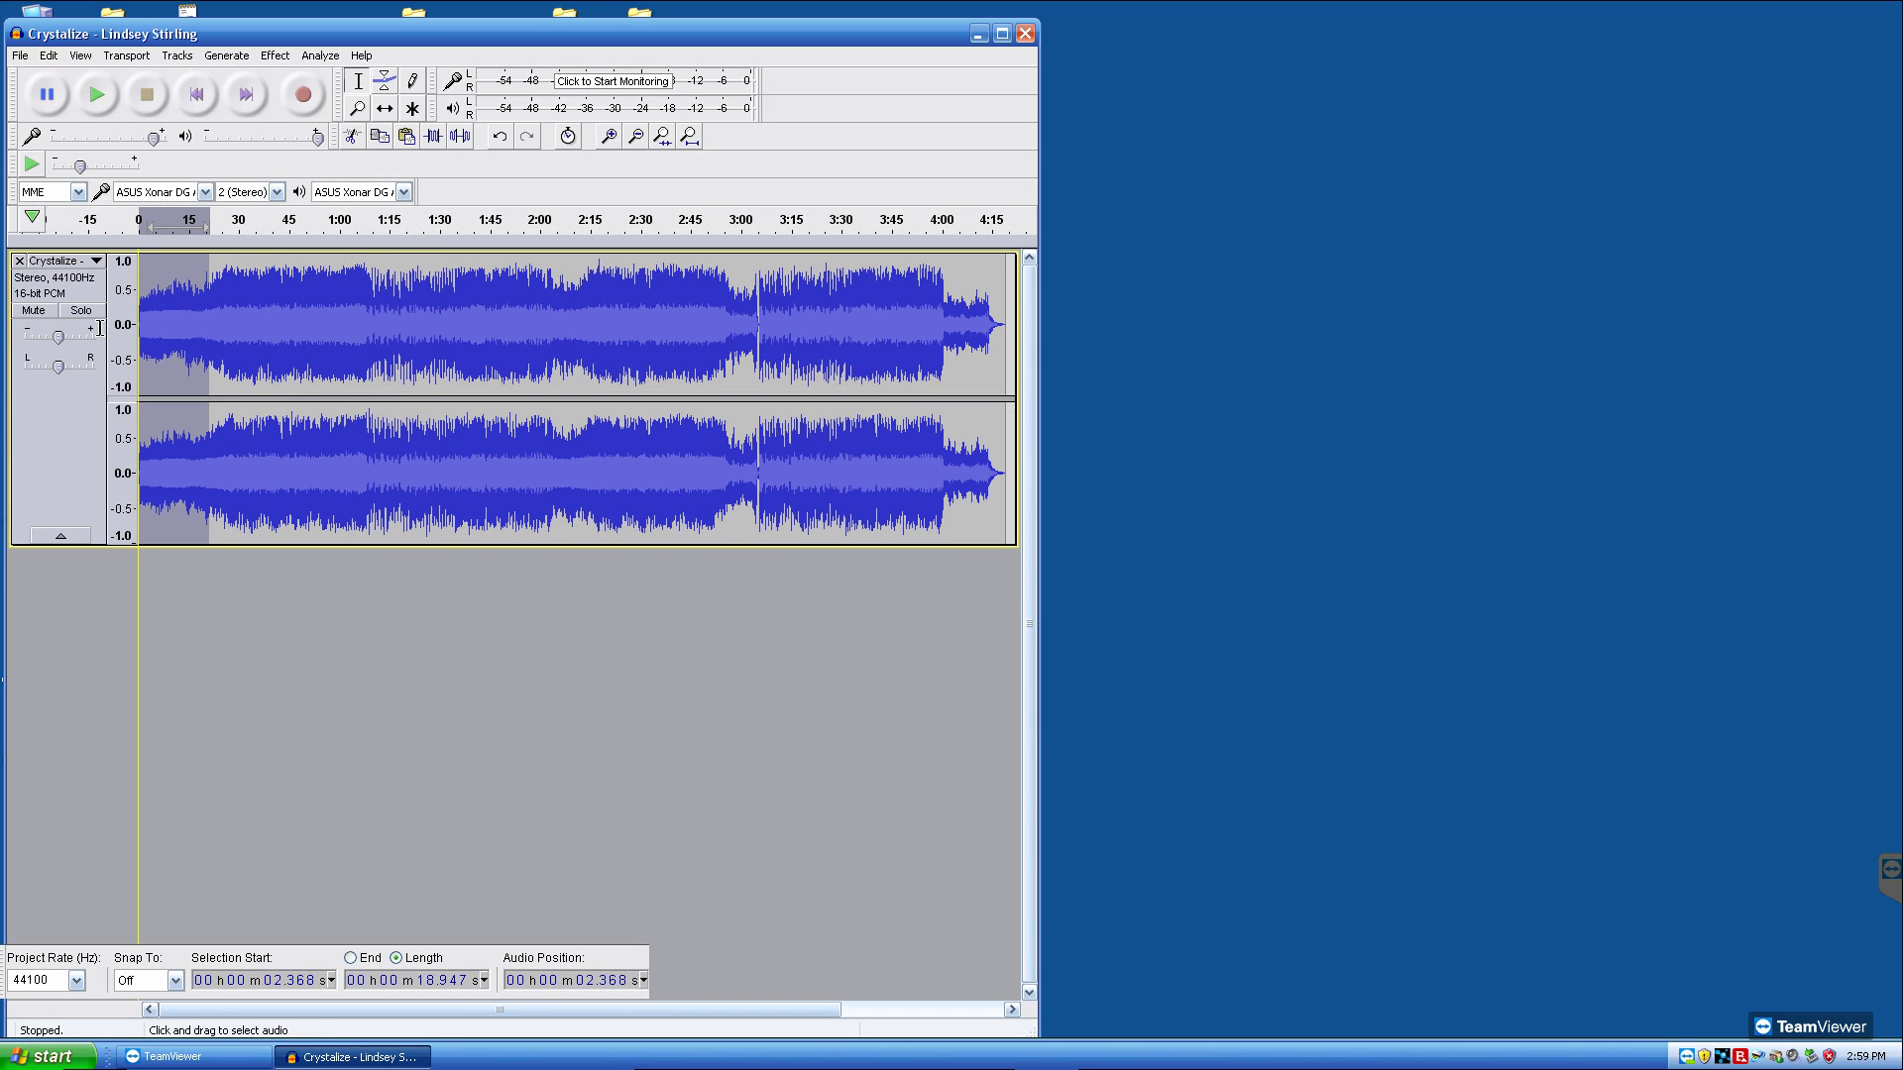
left_click_drag(377, 332, 205, 337)
left_click_drag(558, 325, 369, 326)
left_click_drag(758, 328, 565, 337)
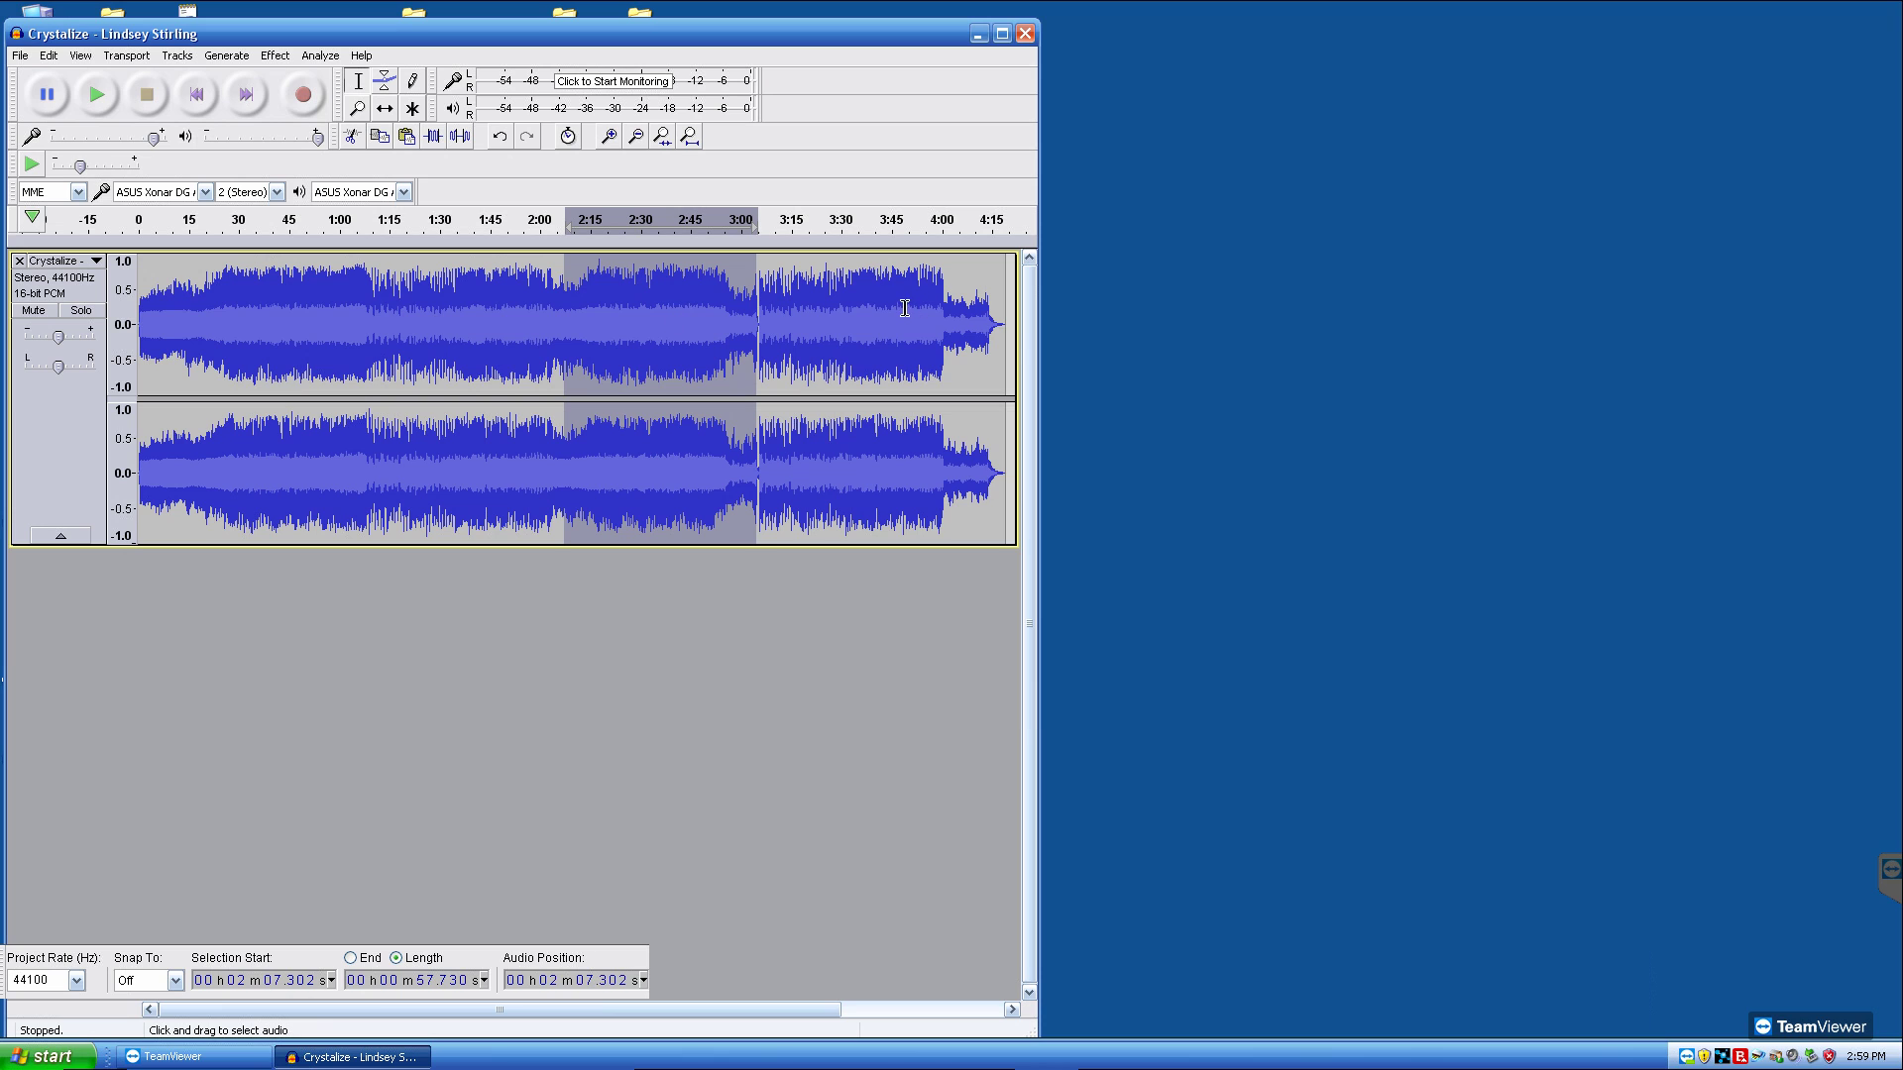
left_click_drag(949, 298, 751, 314)
left_click_drag(937, 327, 1011, 327)
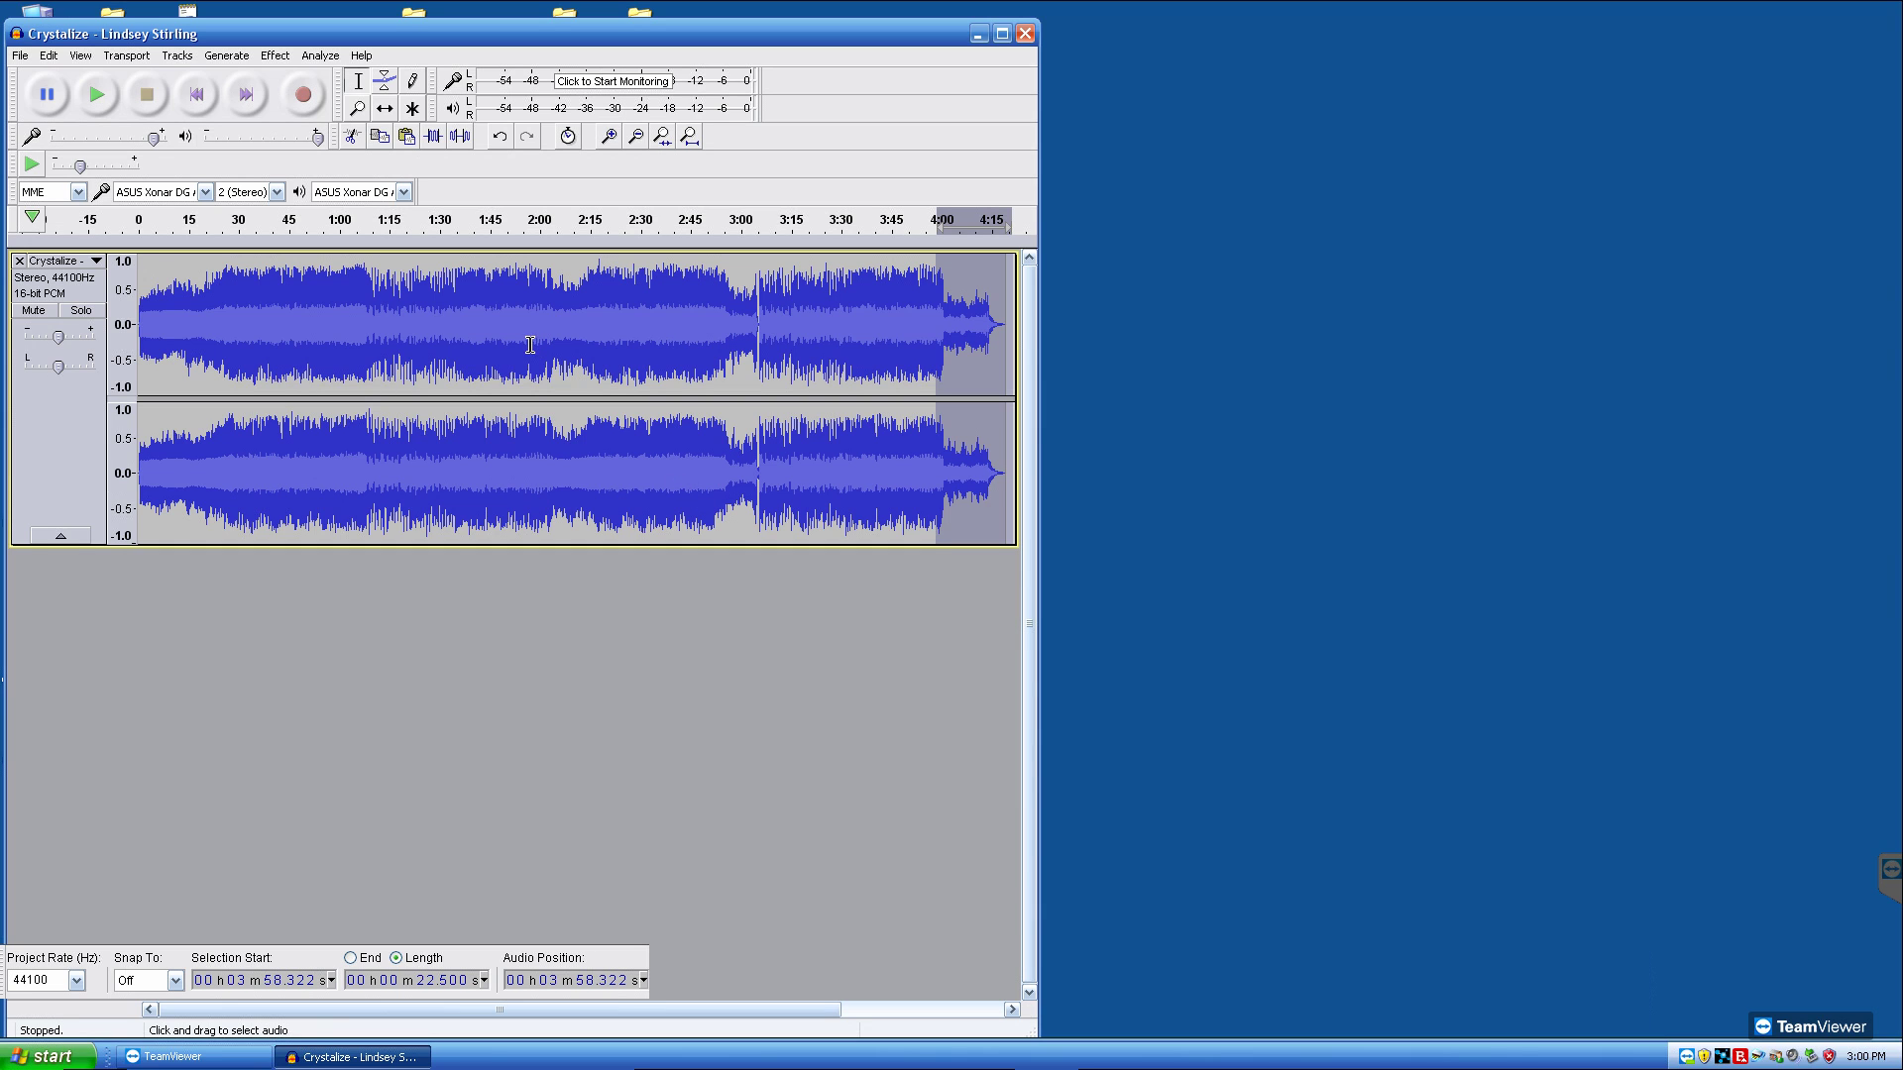
Step: Highlight the passages starting at about 1:10 and 3:05 to compare them as possible edit points
left_click(362, 314)
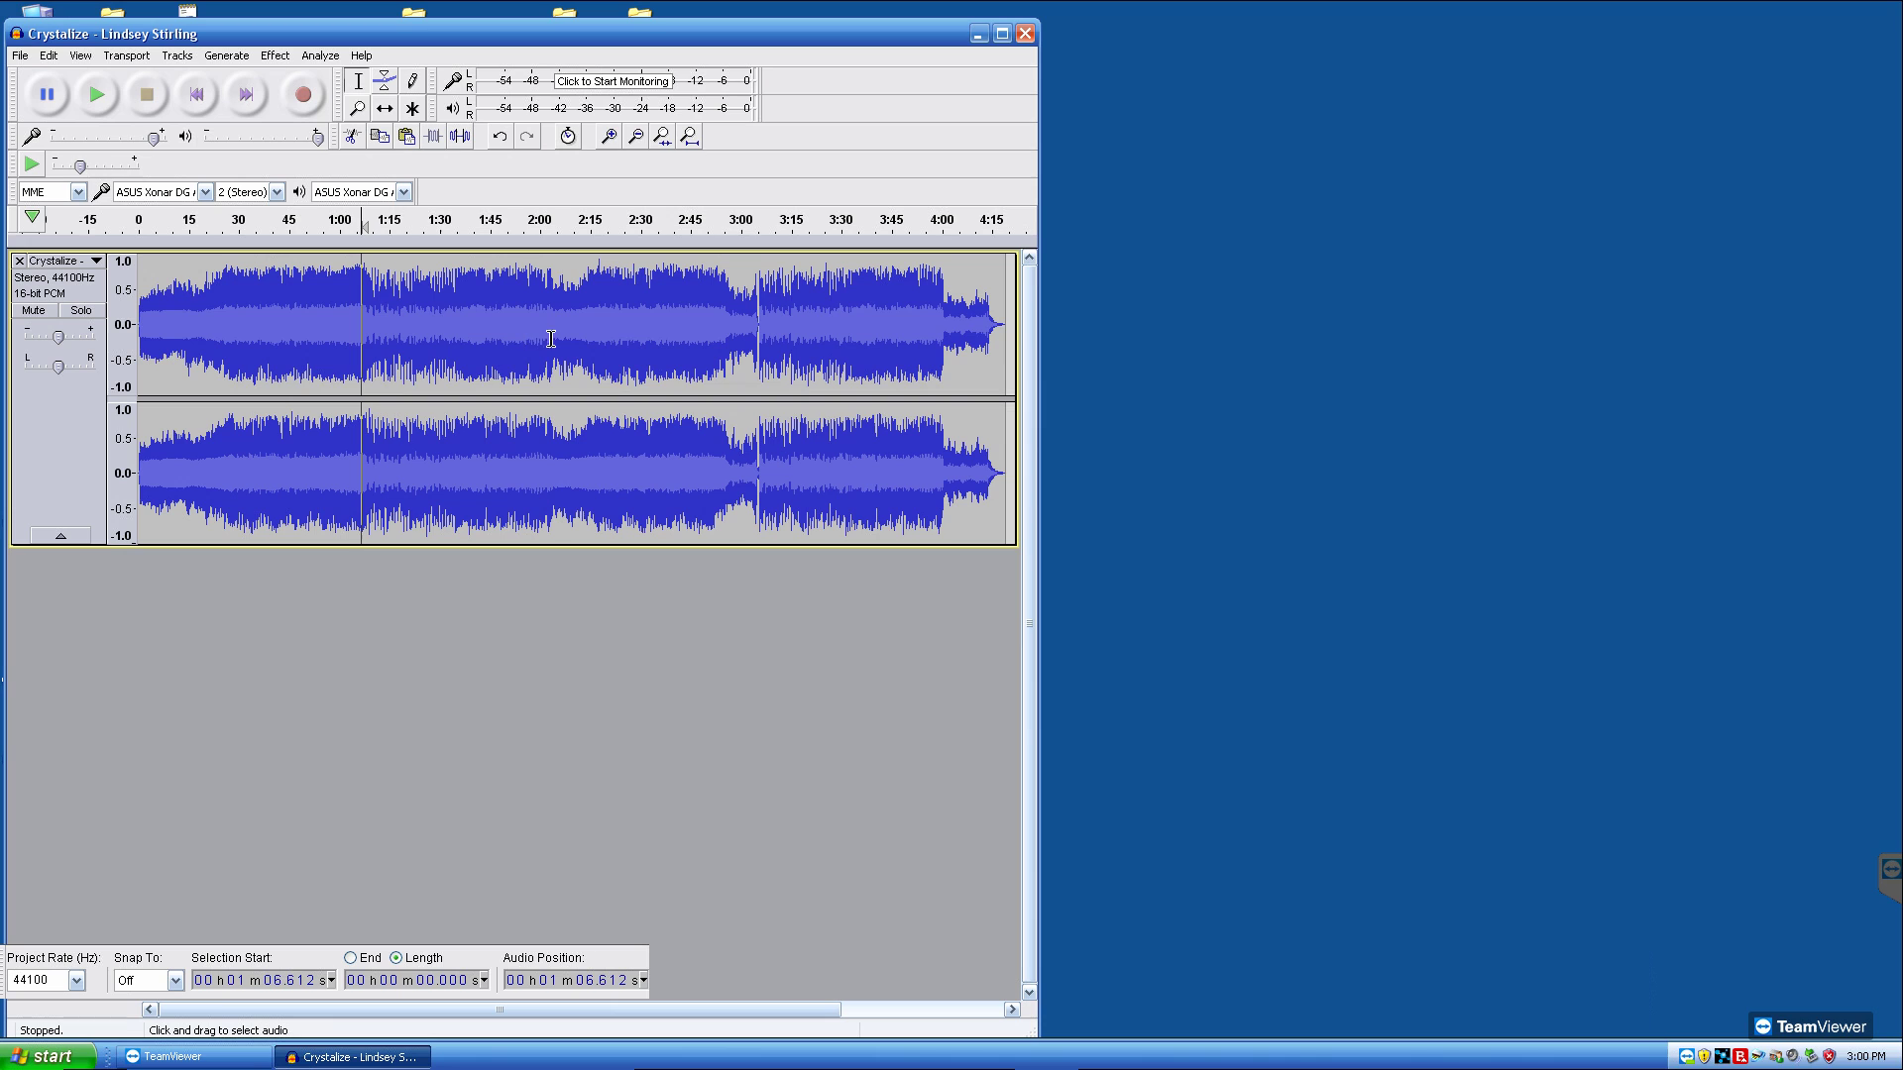
left_click_drag(373, 307, 462, 303)
left_click_drag(757, 327, 846, 323)
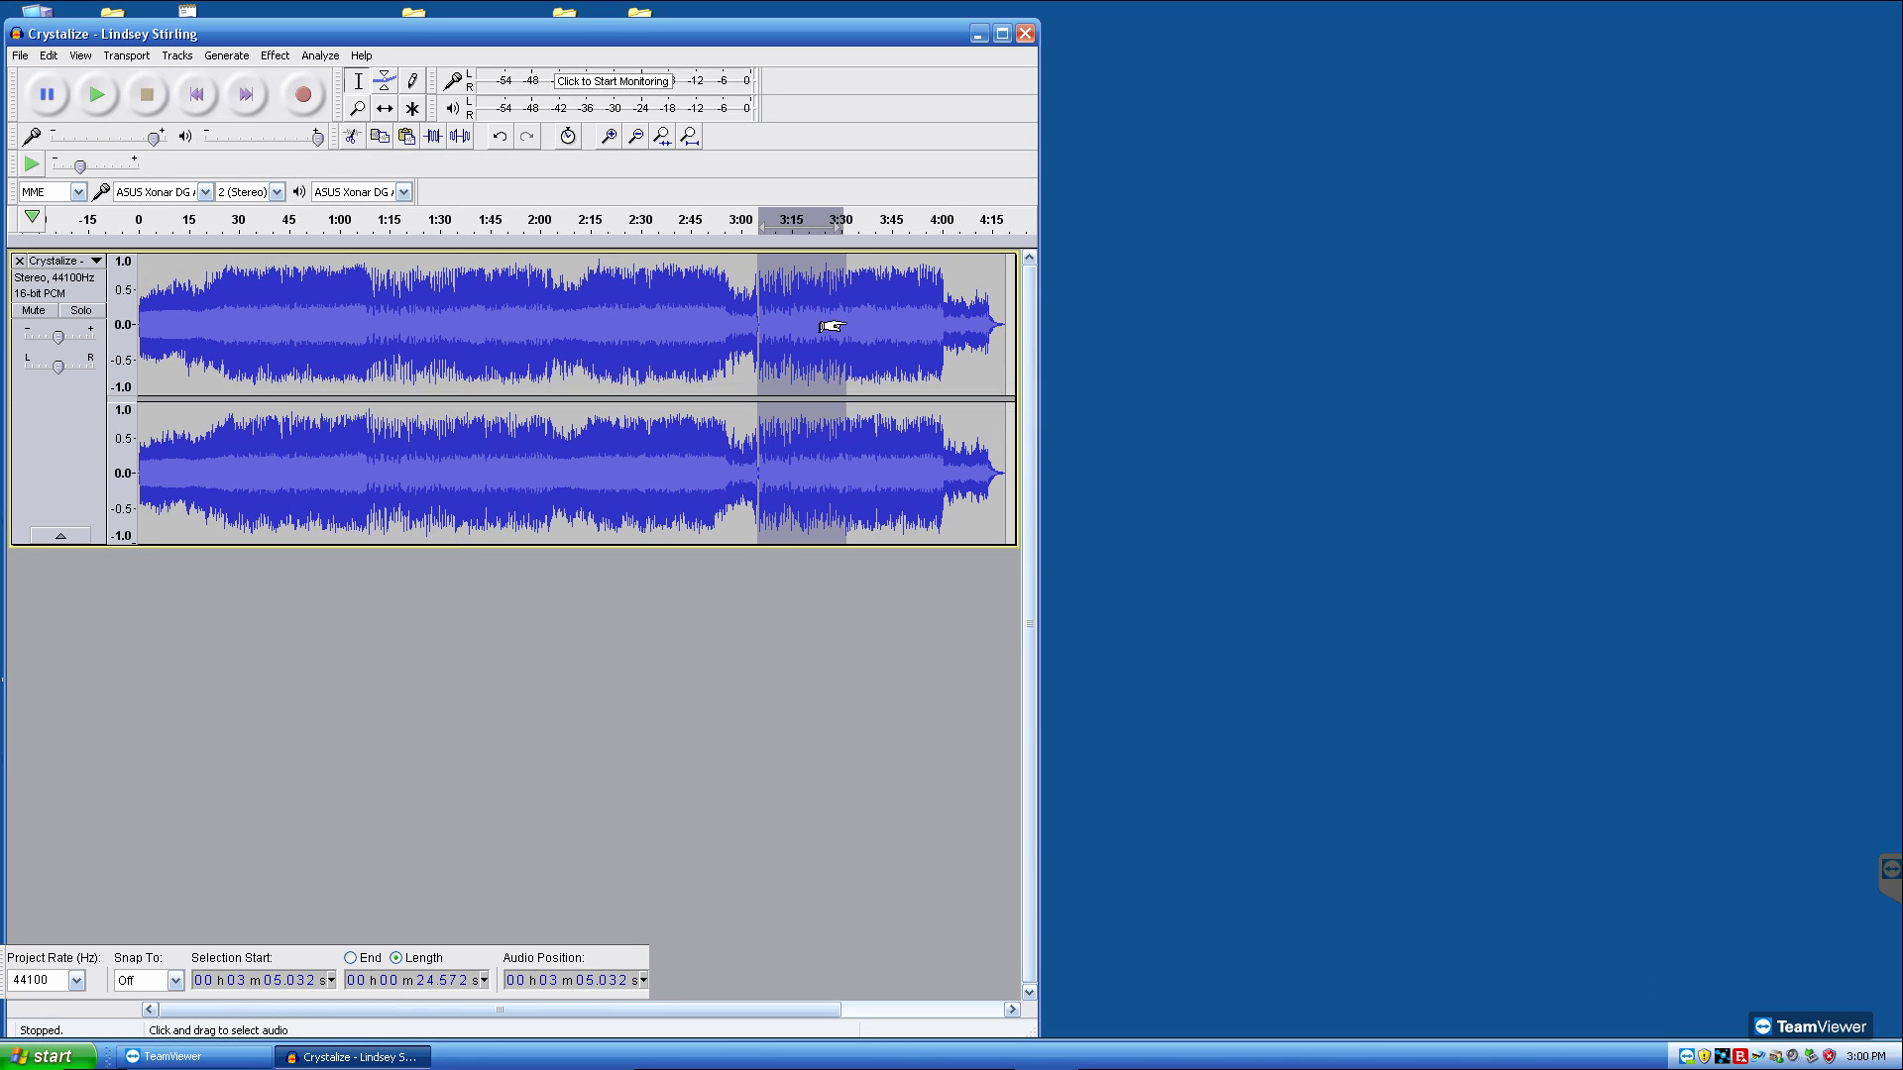
Step: Play the song briefly from about 1:08 and from about 3:04, and highlight the stretch between these two points
left_click(366, 325)
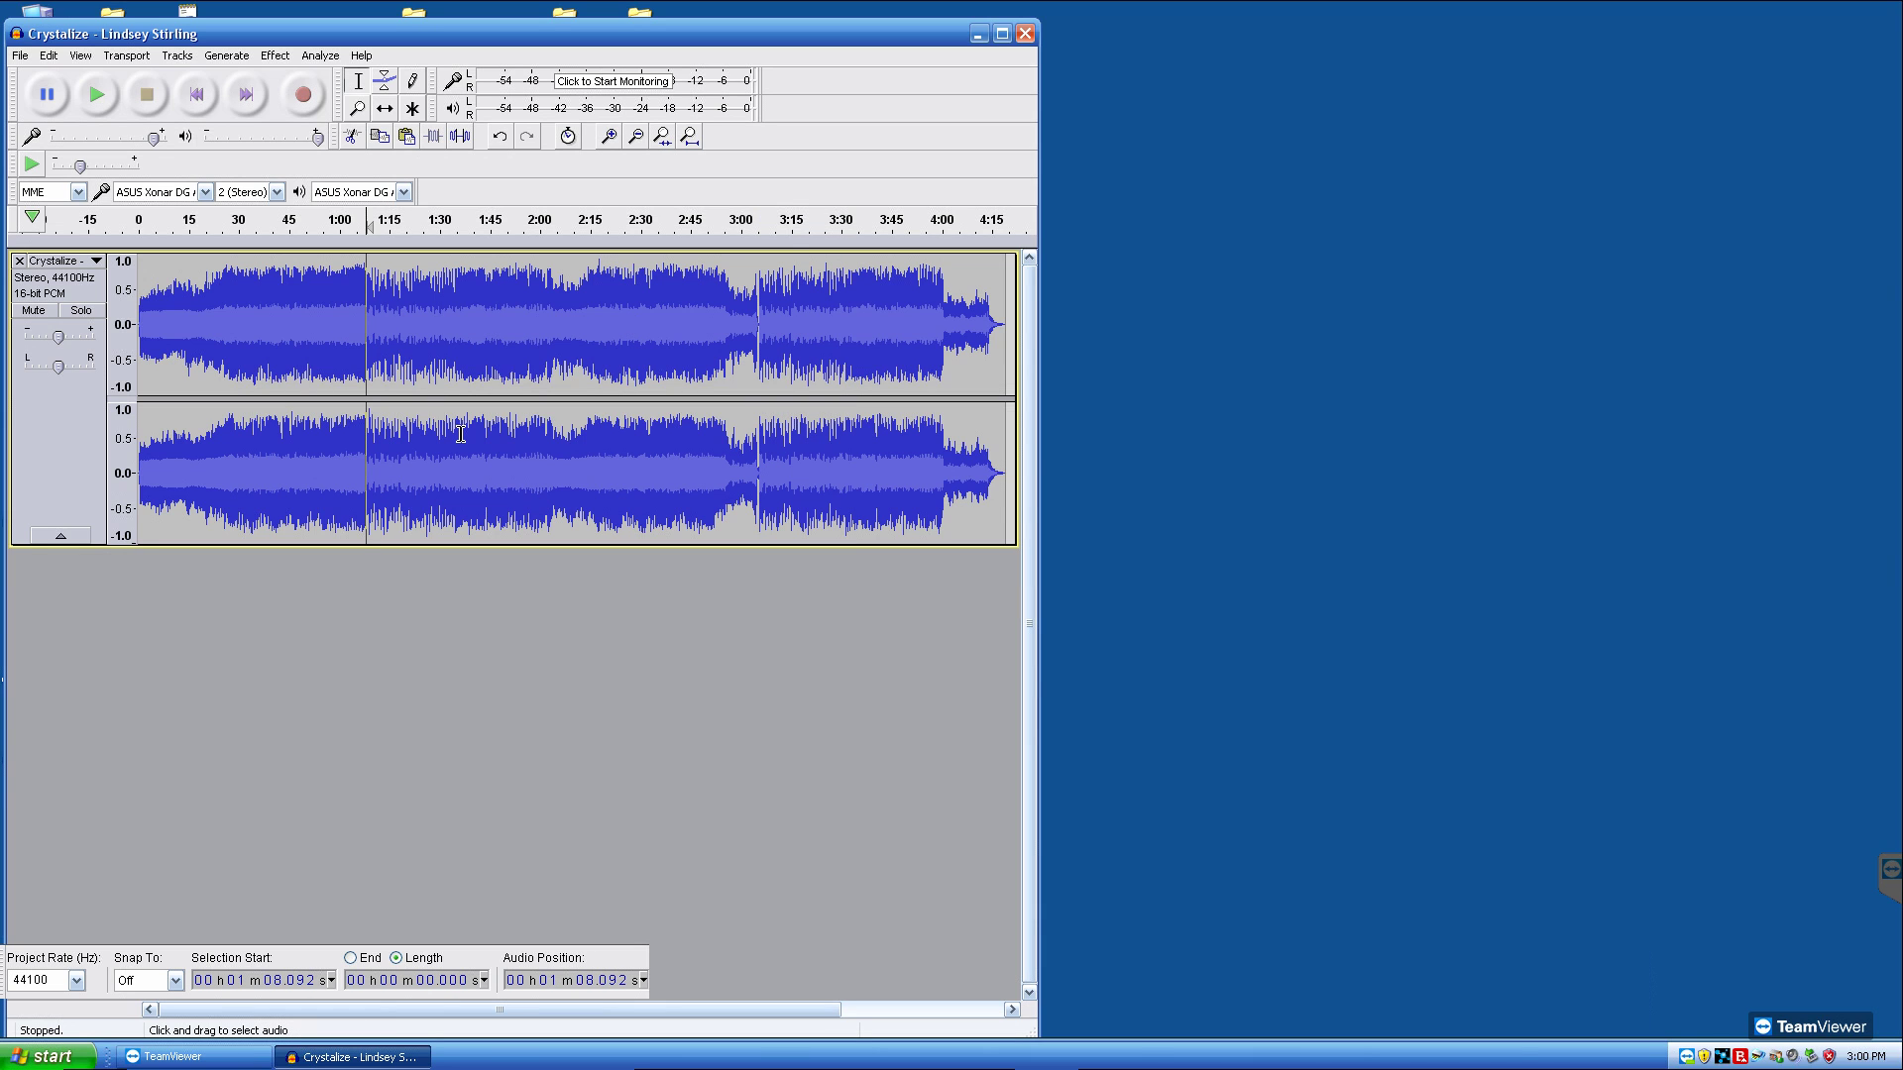
key("space")
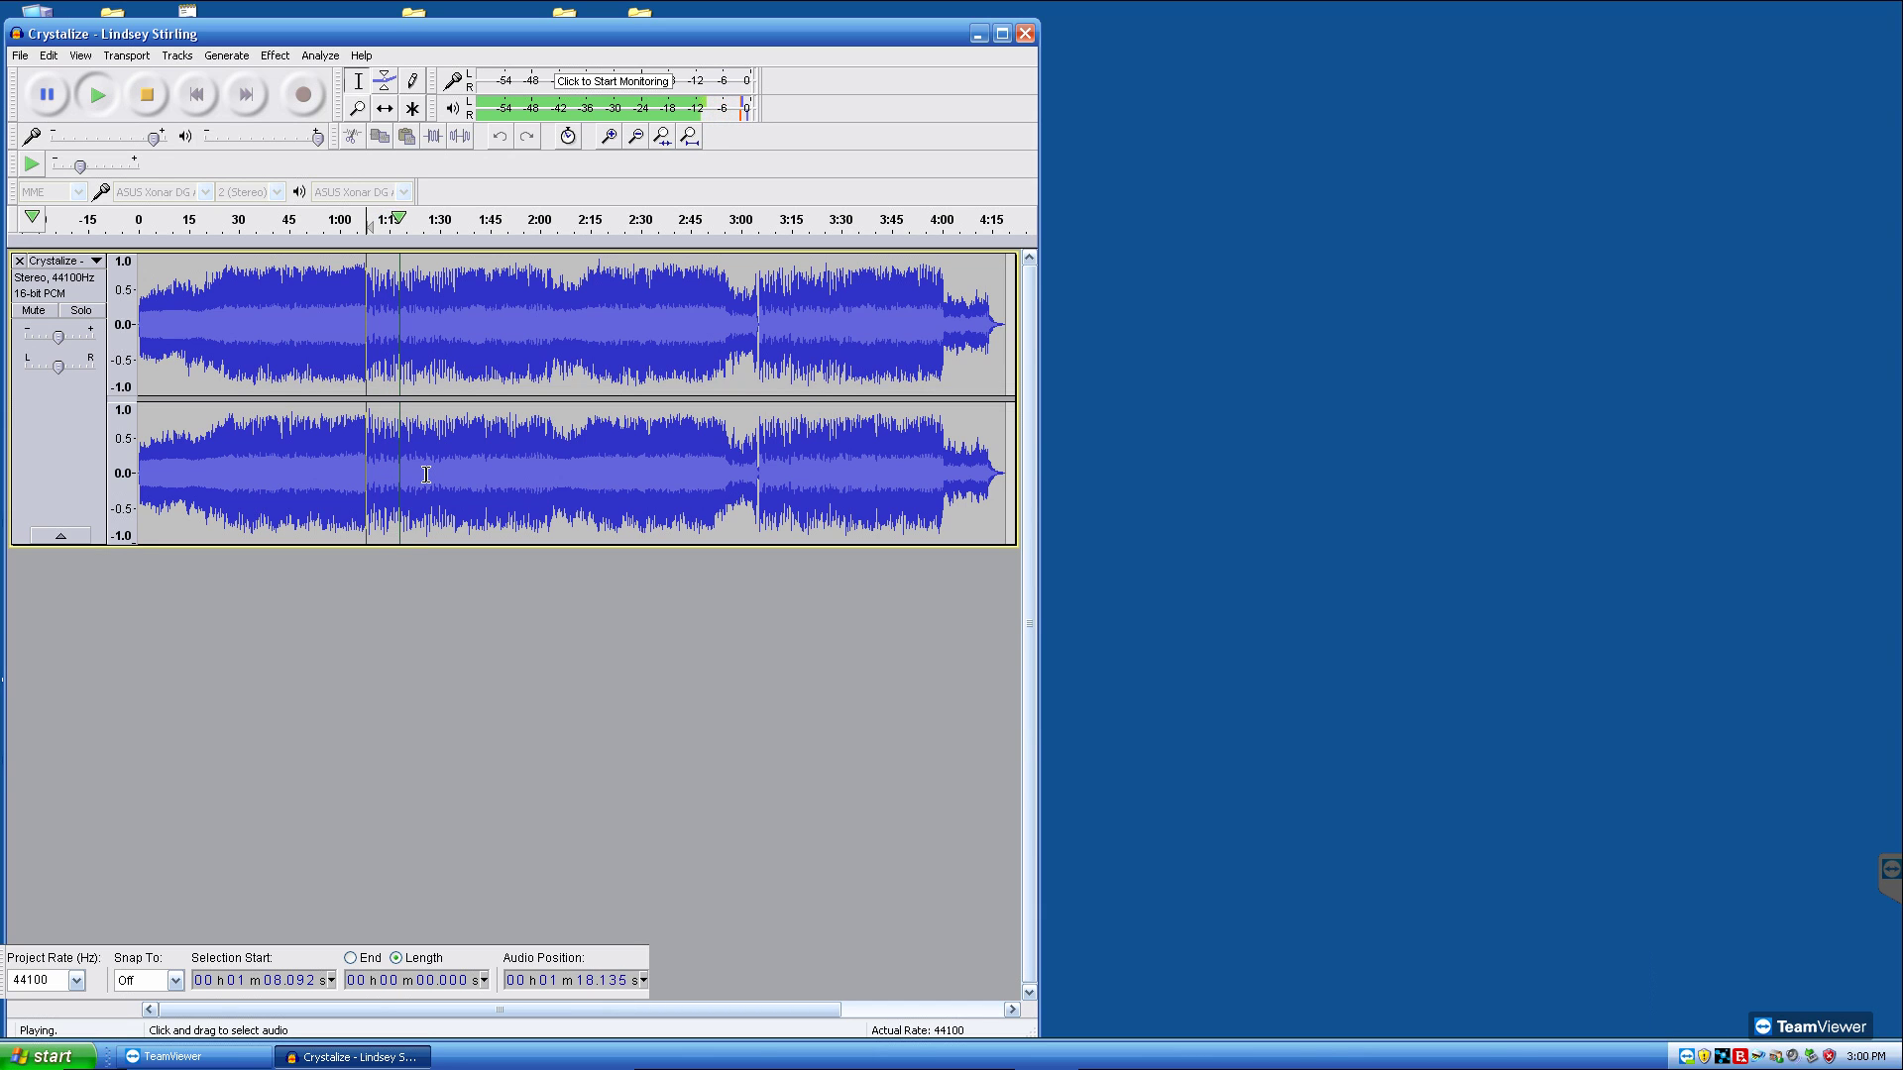
key("space")
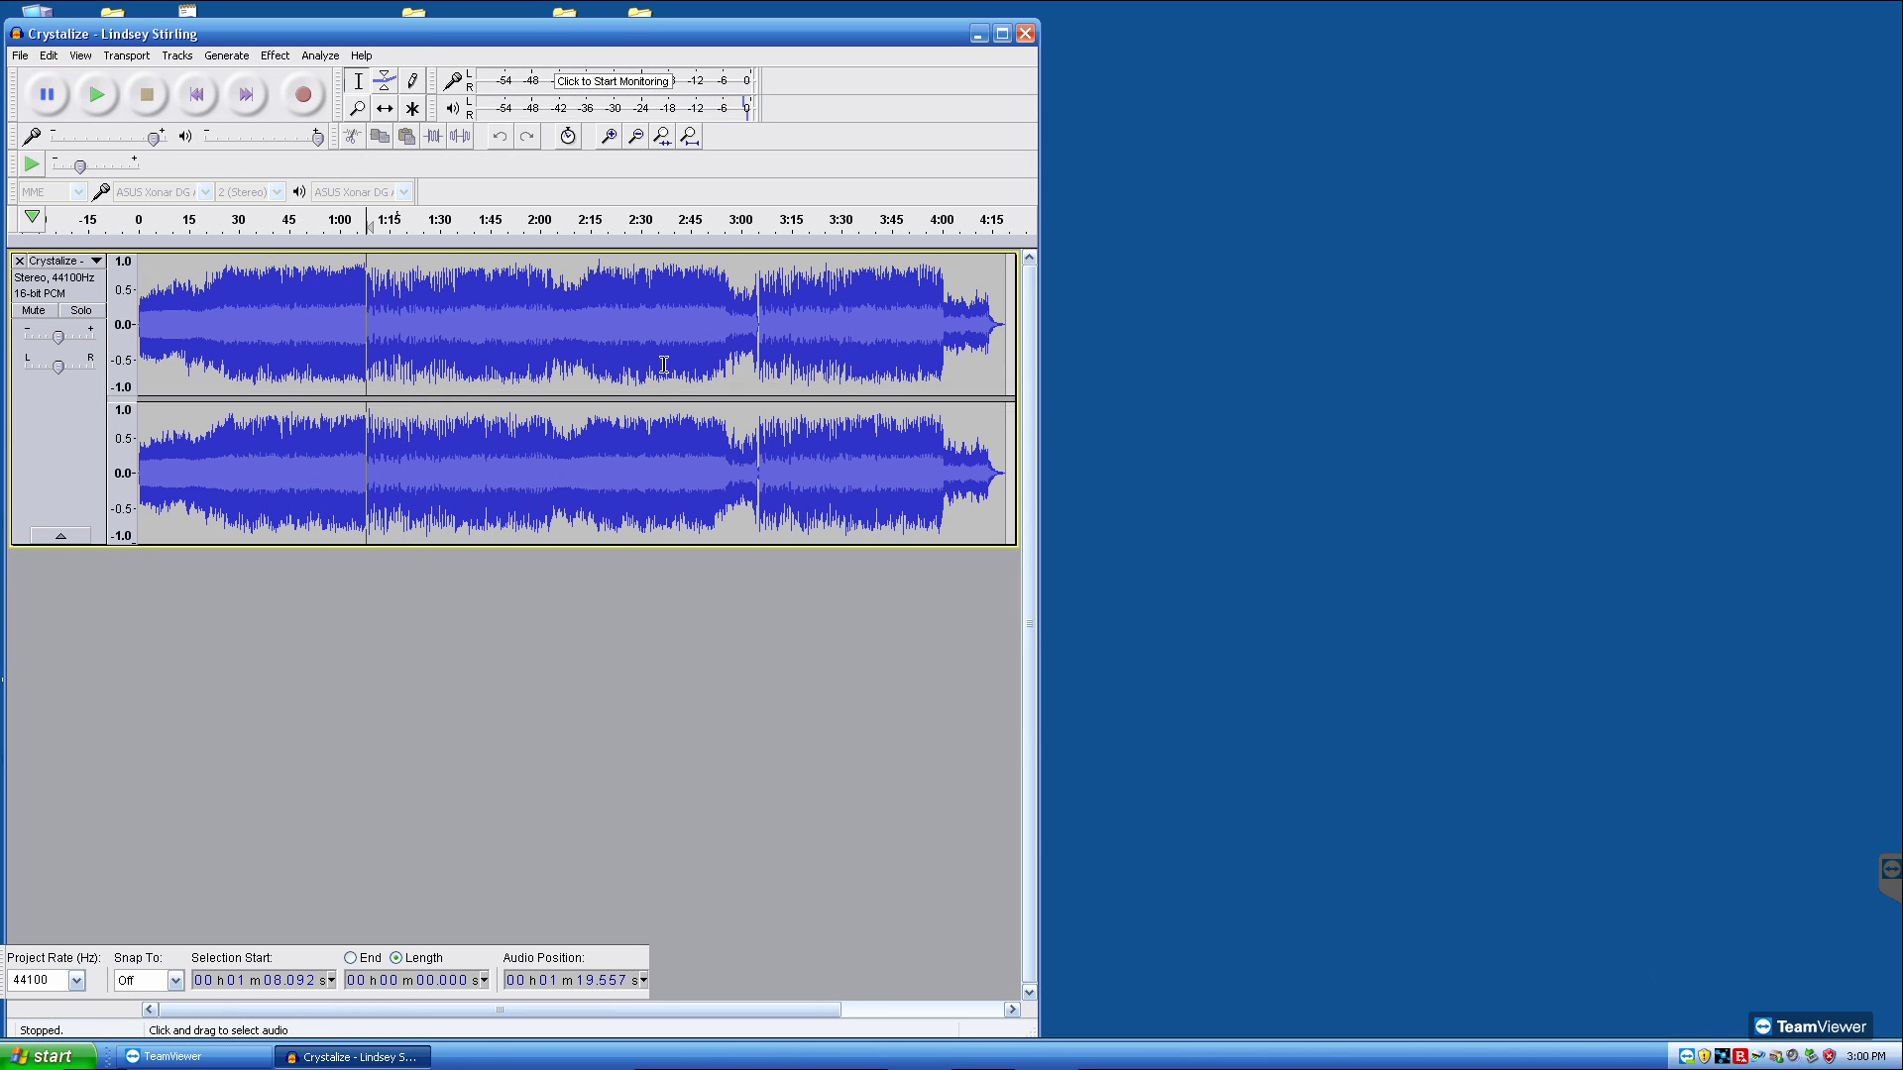
left_click(755, 336)
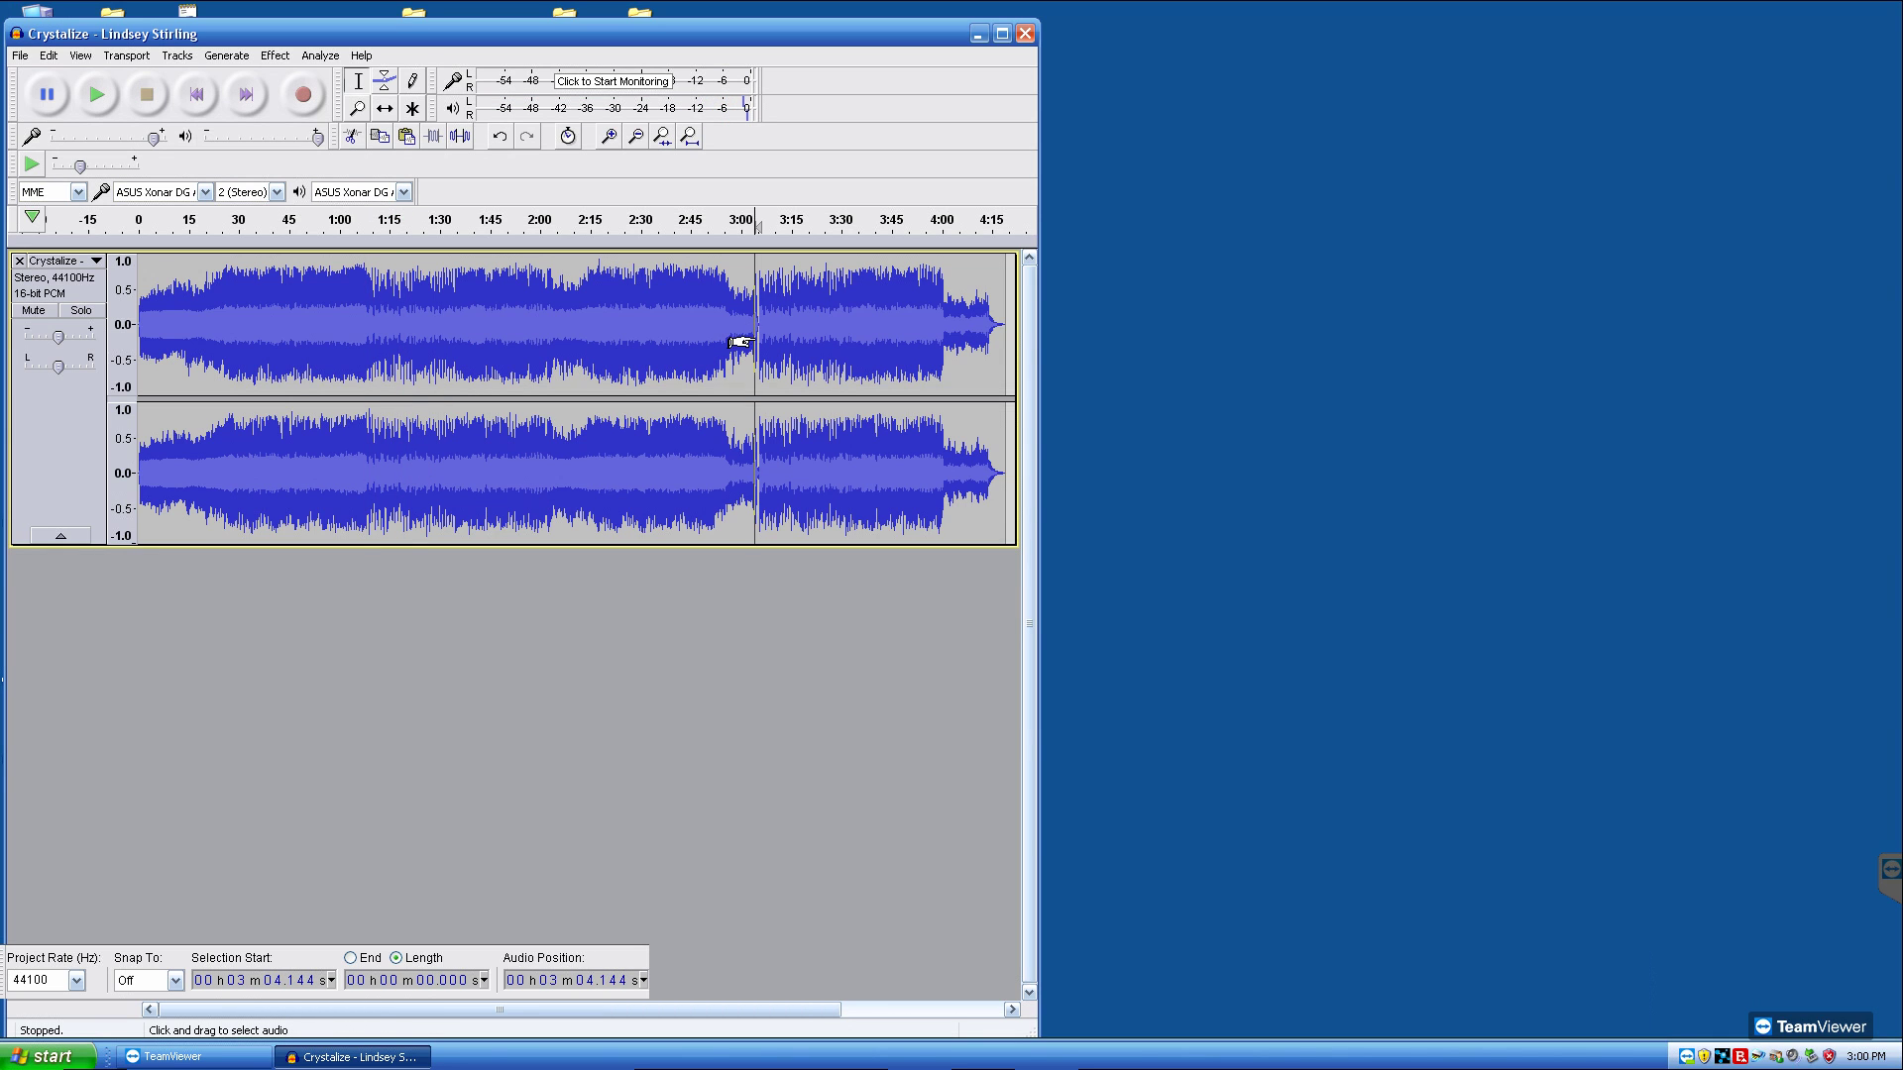
key("space")
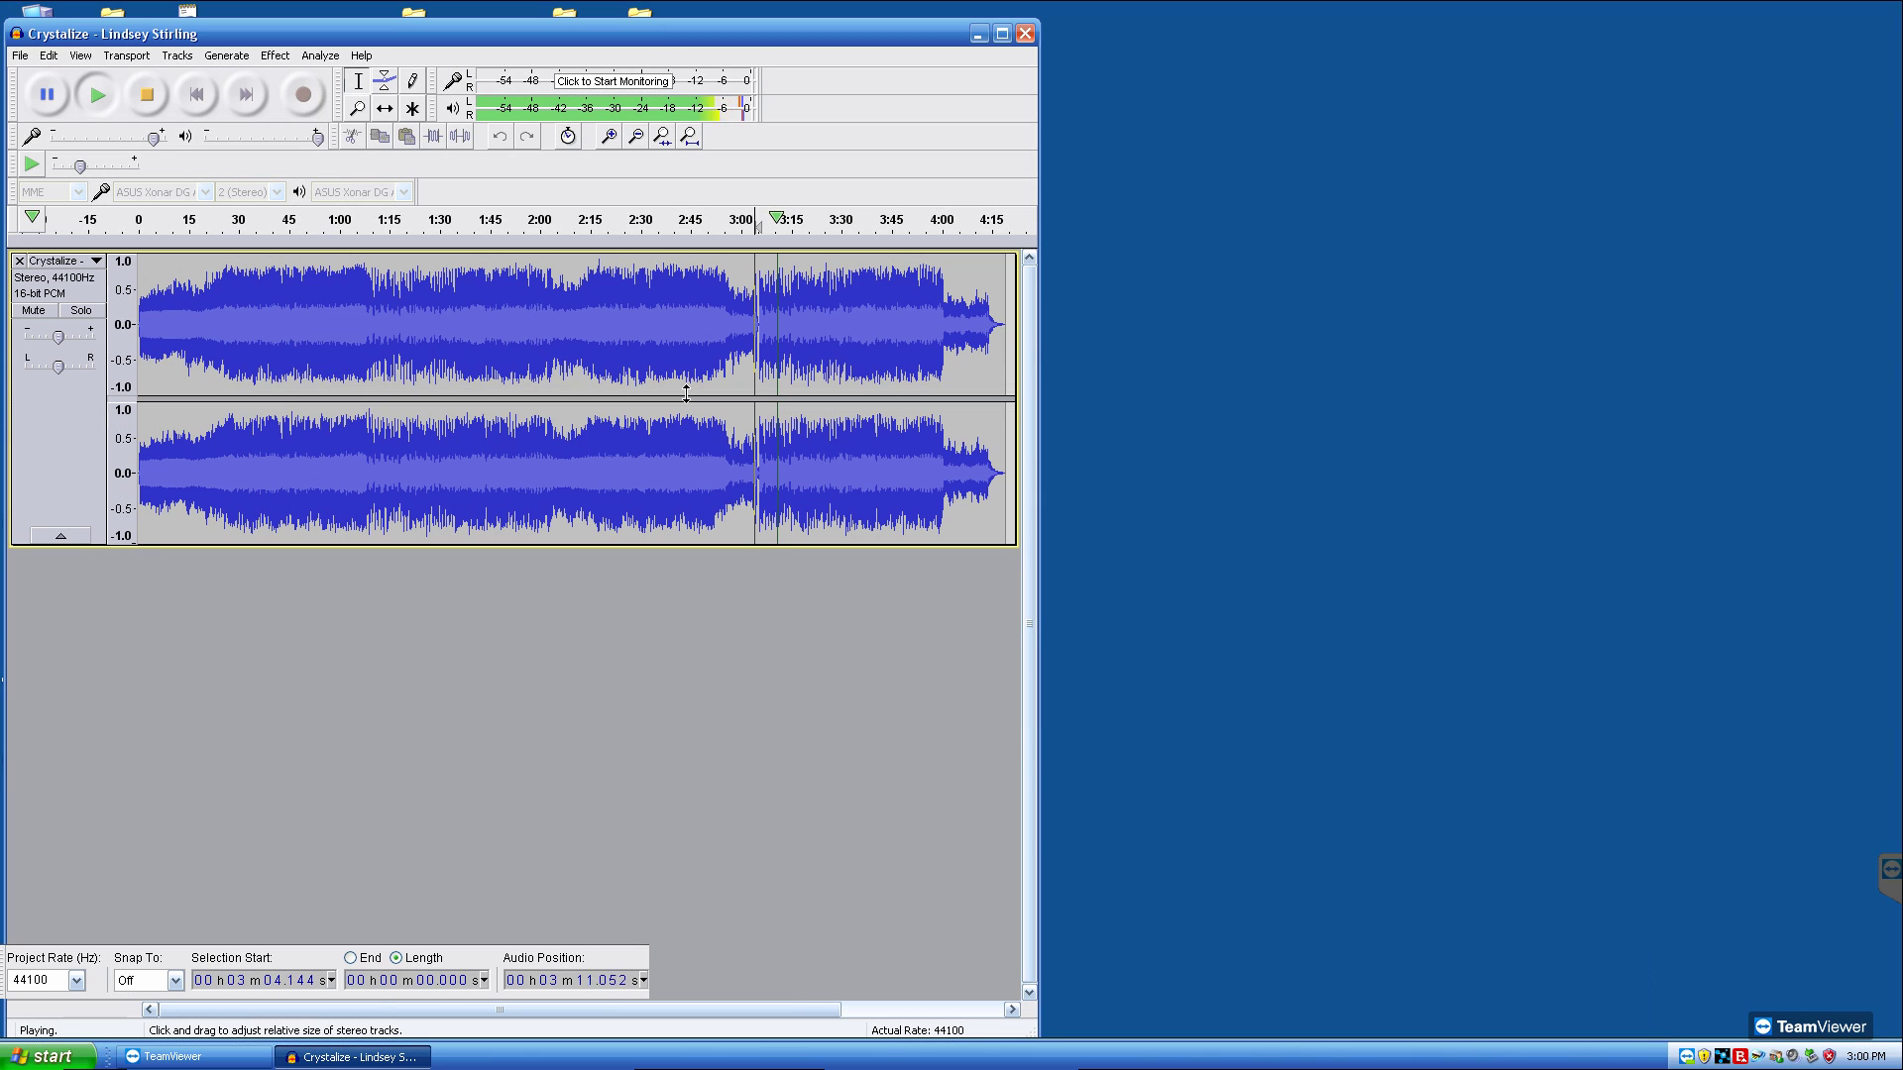
key("space")
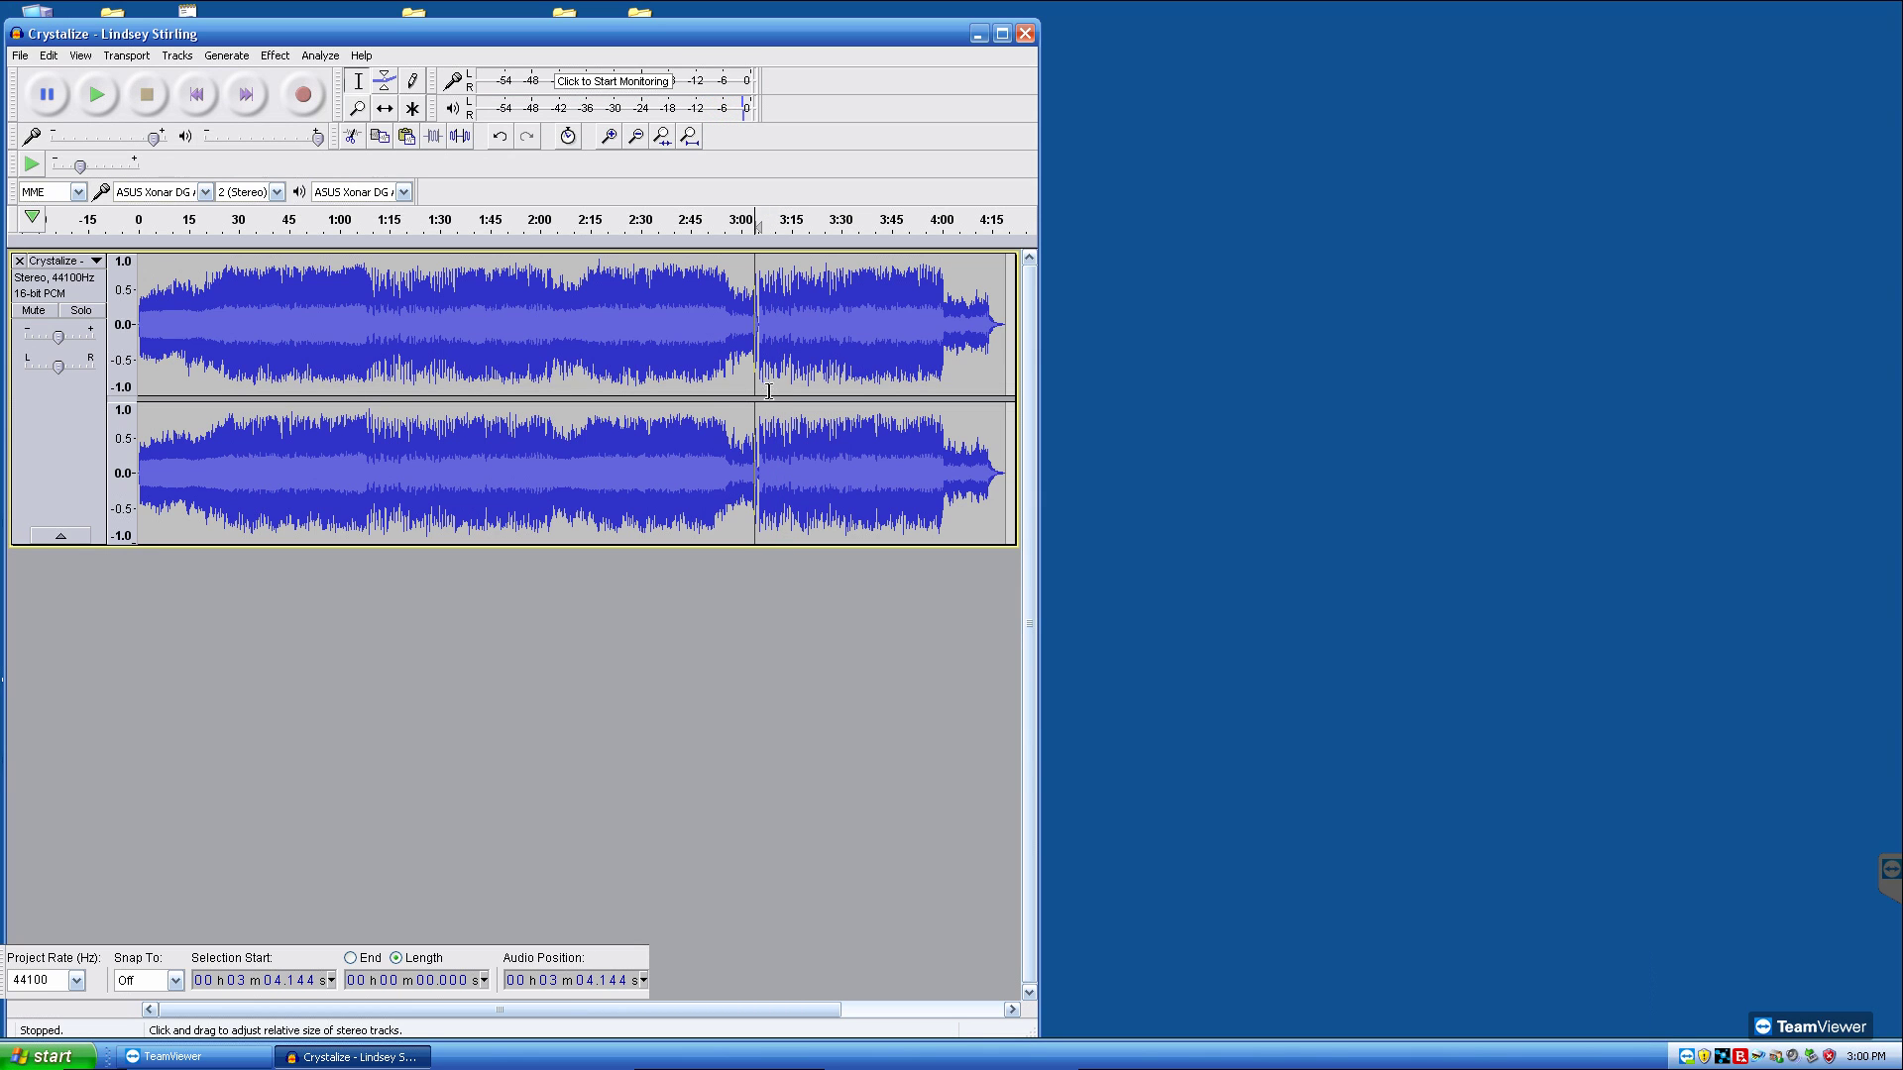
left_click(759, 322)
left_click_drag(758, 322, 366, 352)
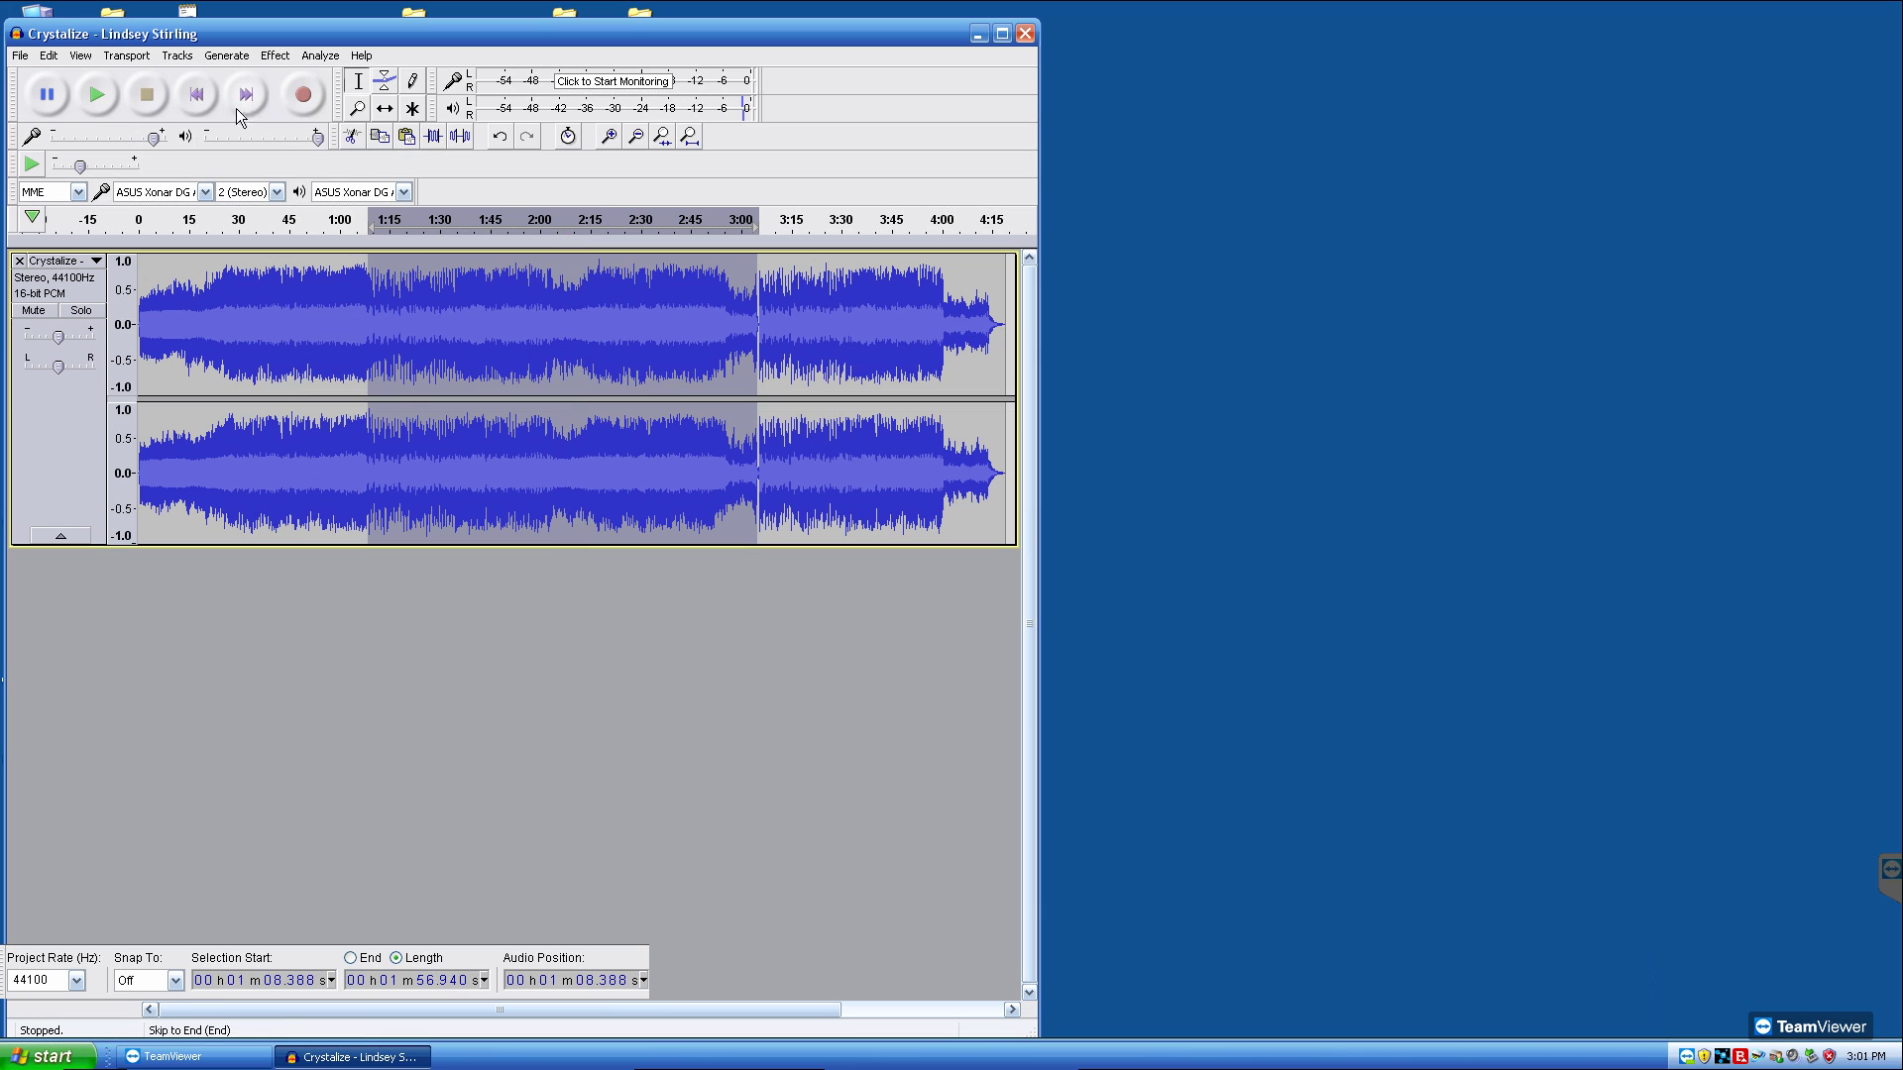
Step: Add a new stereo track below the song and clear the time selection
left_click(187, 55)
mouse_move(196, 78)
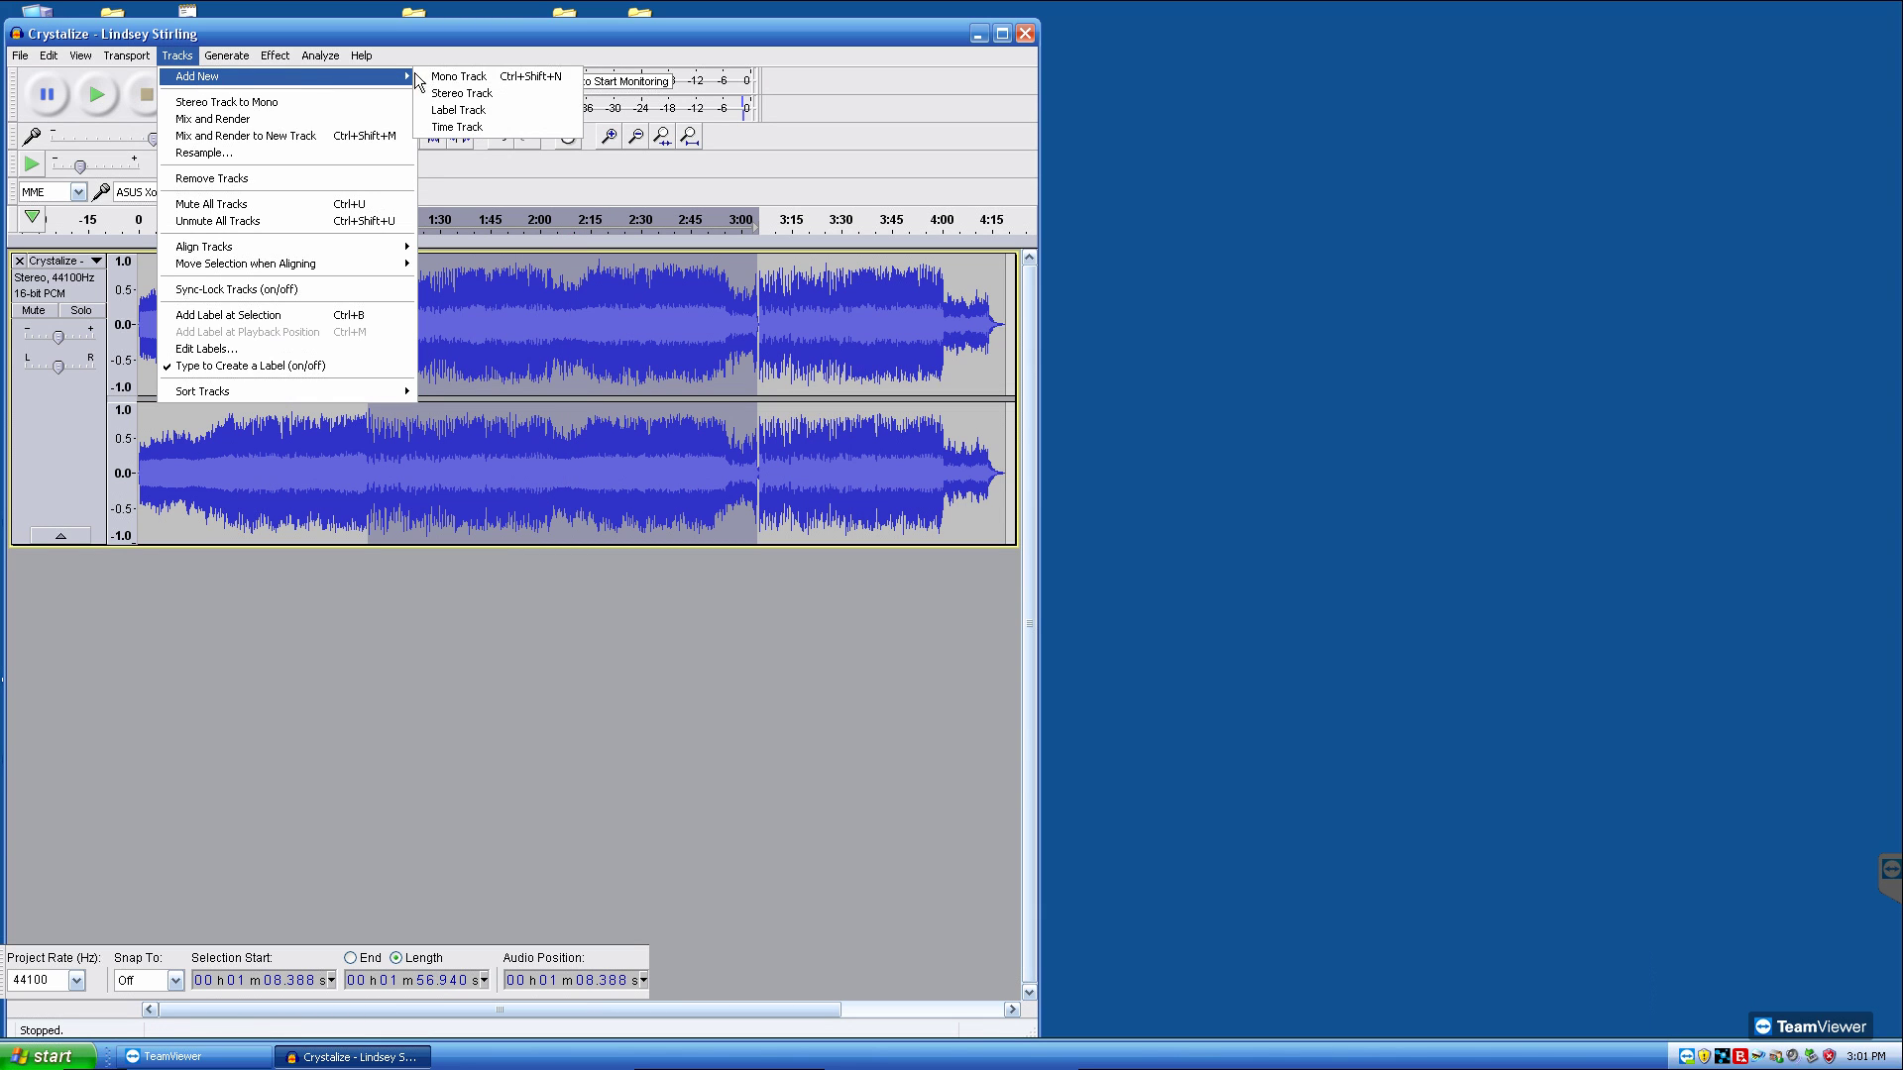
left_click(462, 93)
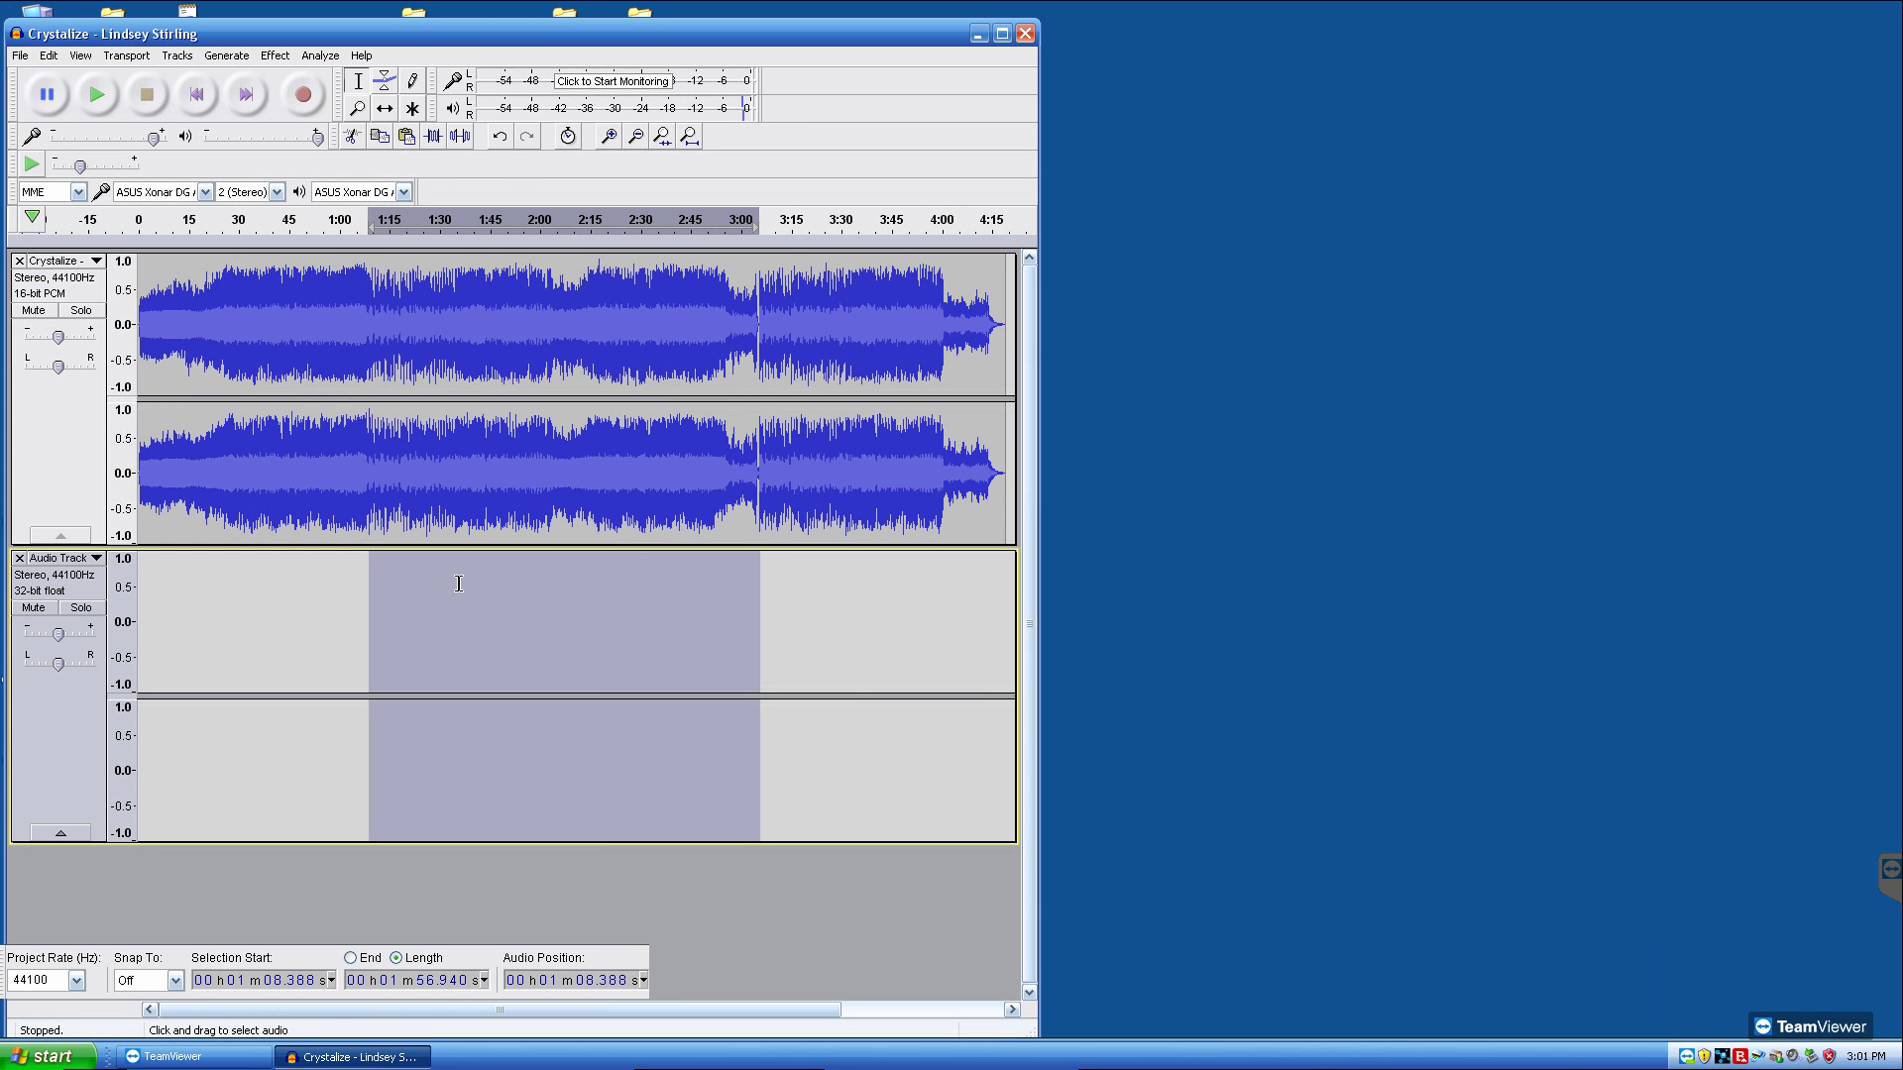
left_click(454, 590)
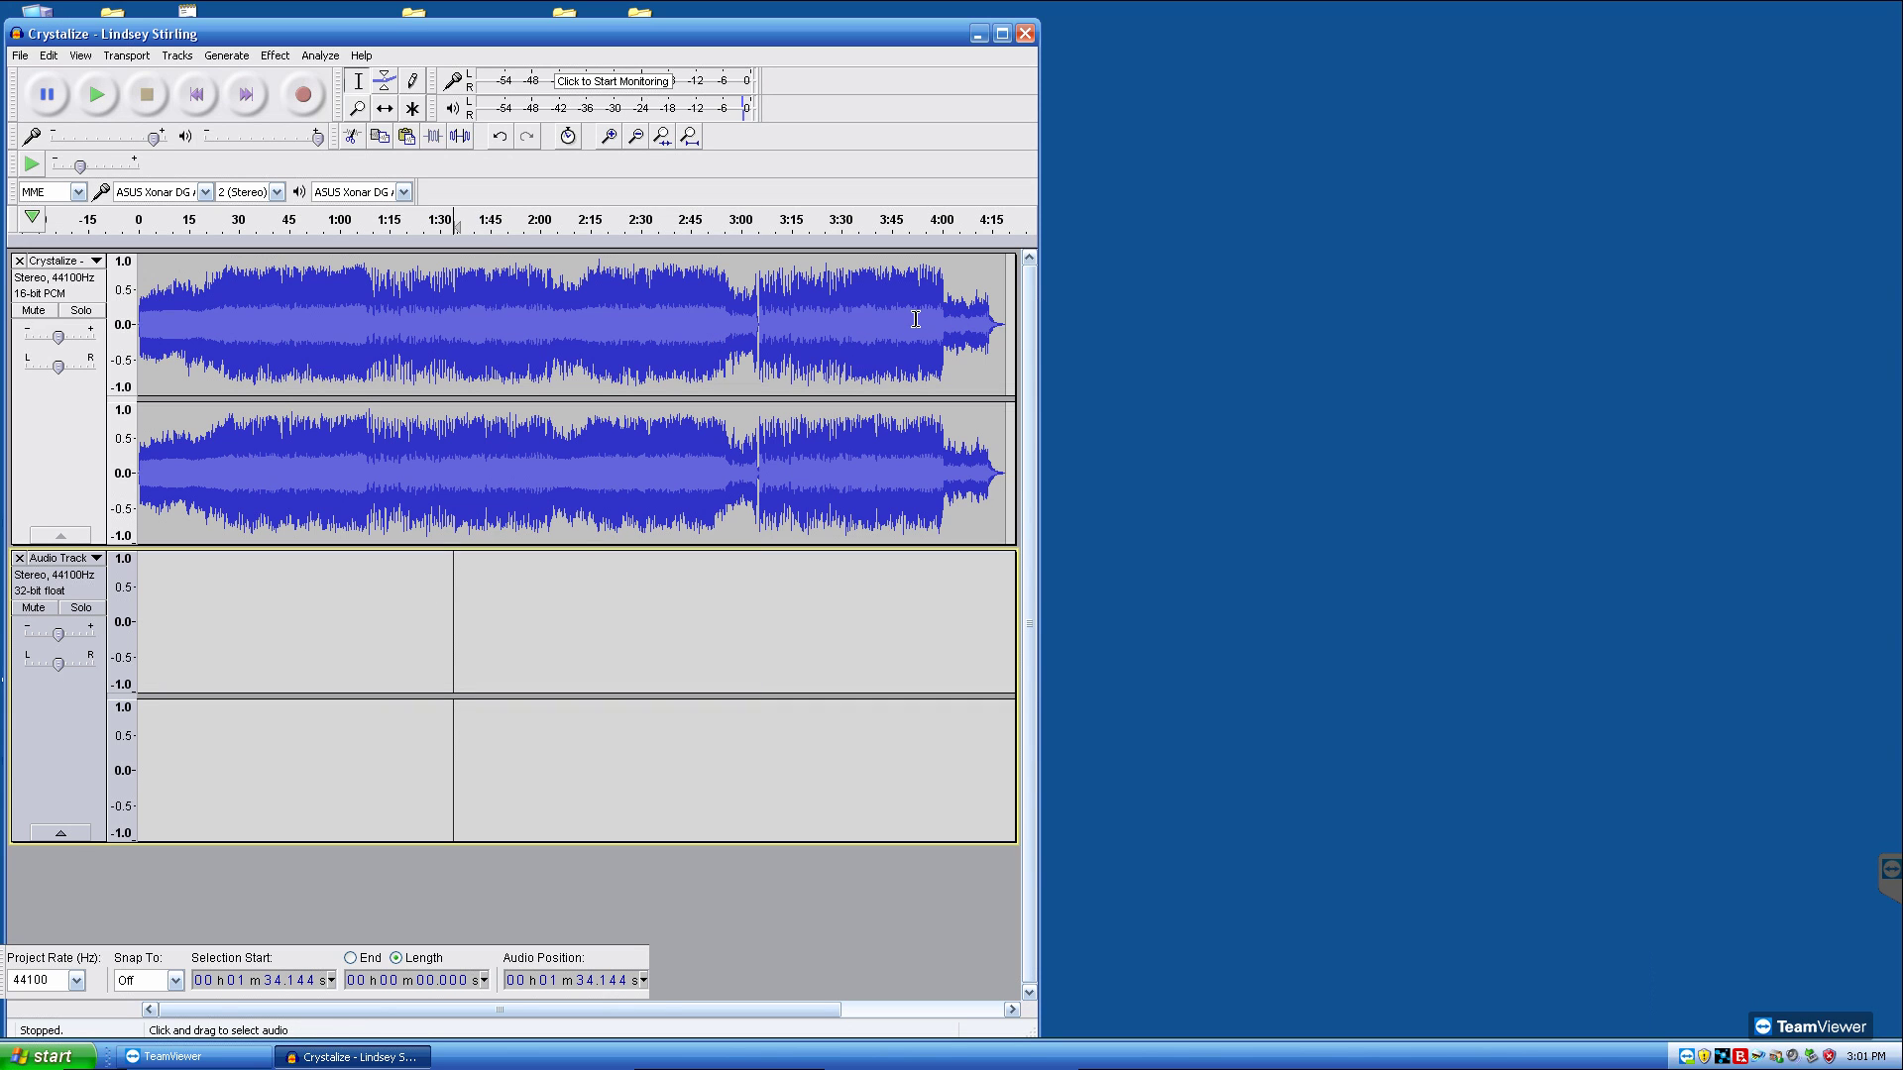
Step: Cut the song's audio from about 3:04 to the end and paste it into the new stereo track at about 1:09
left_click_drag(755, 340, 1011, 339)
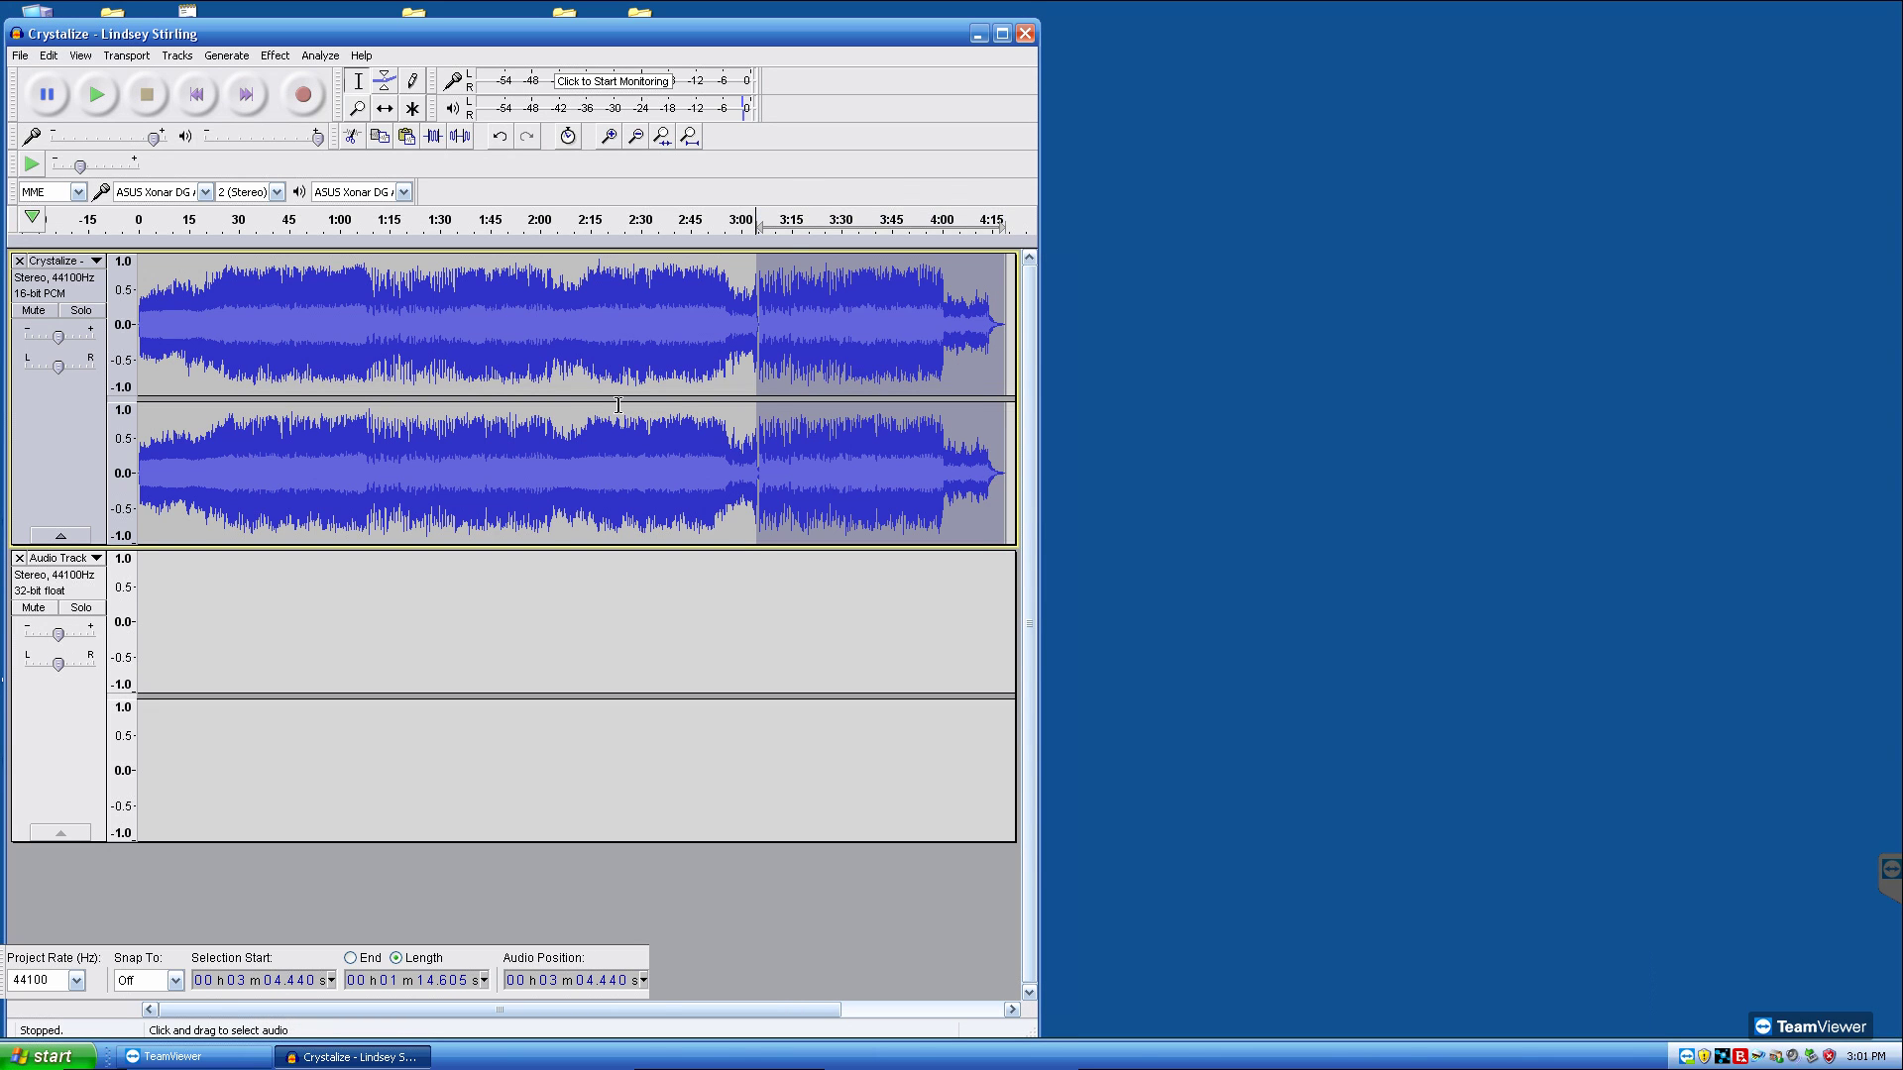
key("Delete")
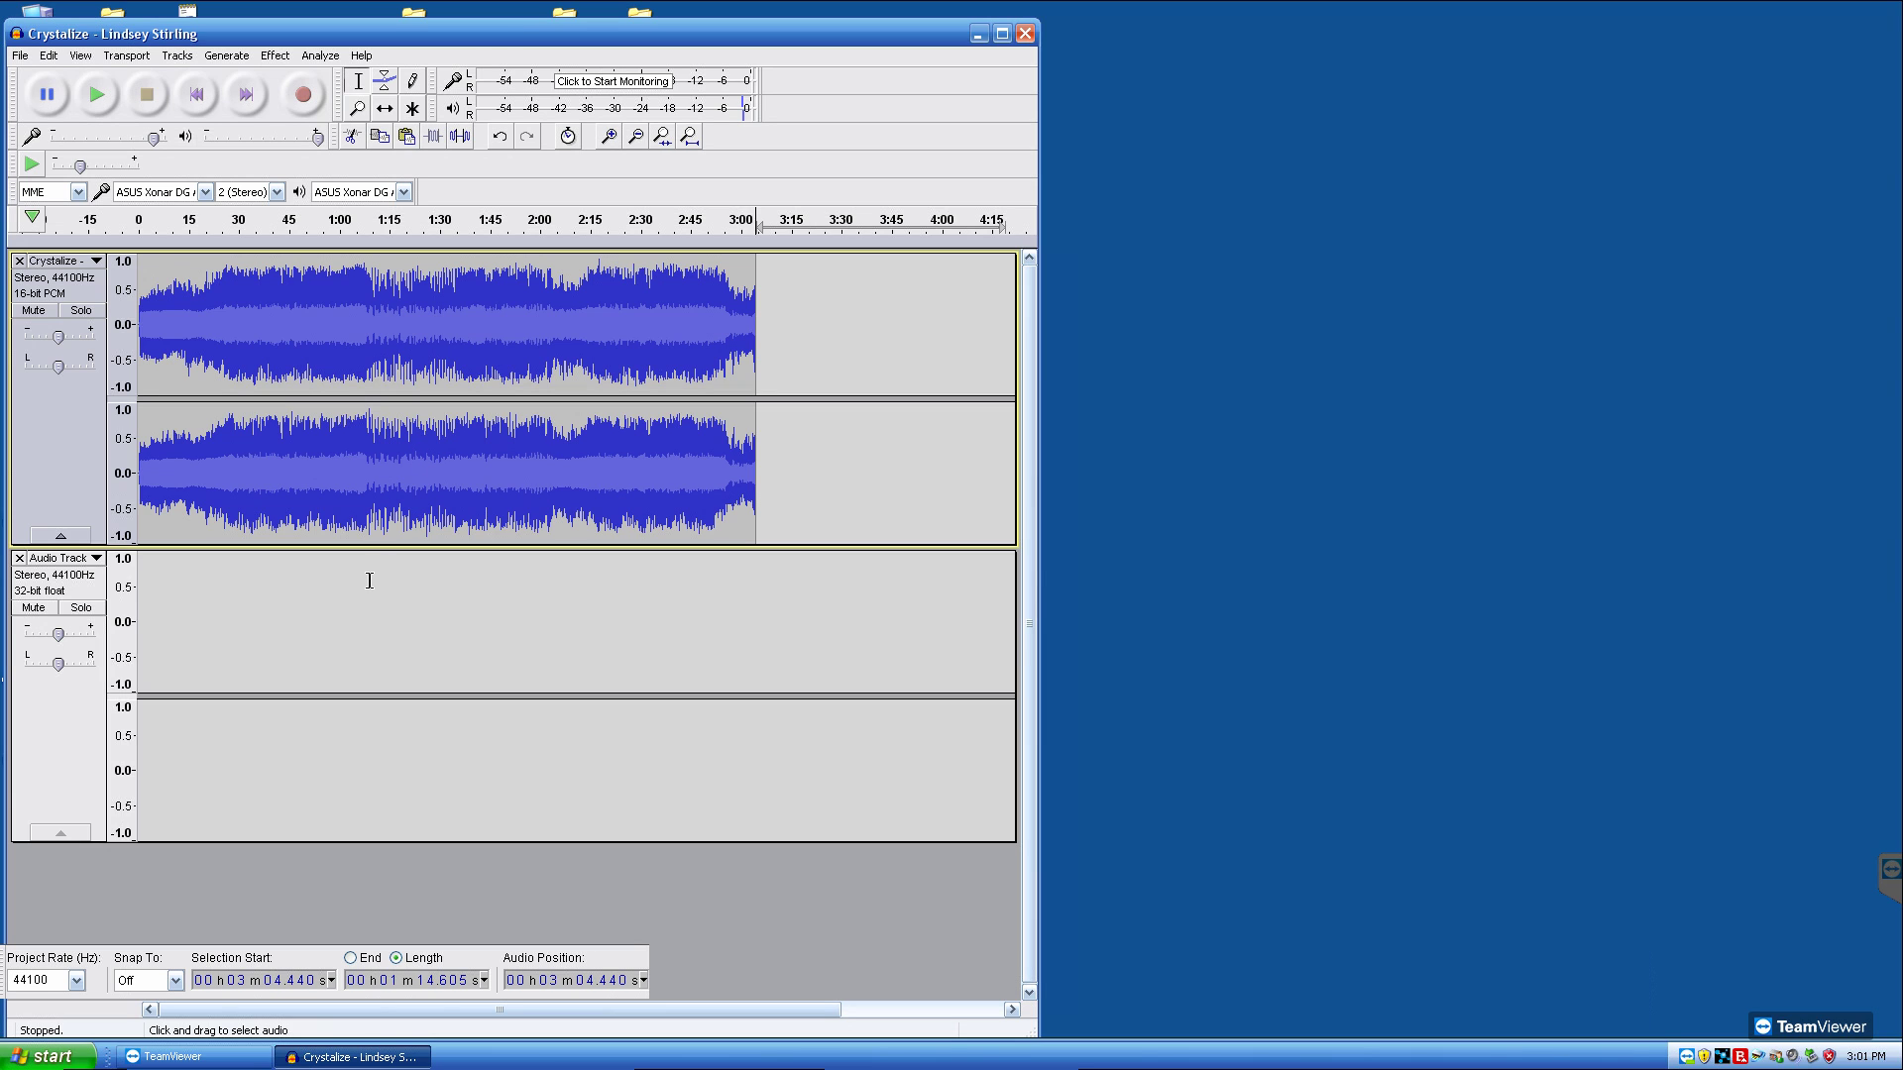
left_click(370, 581)
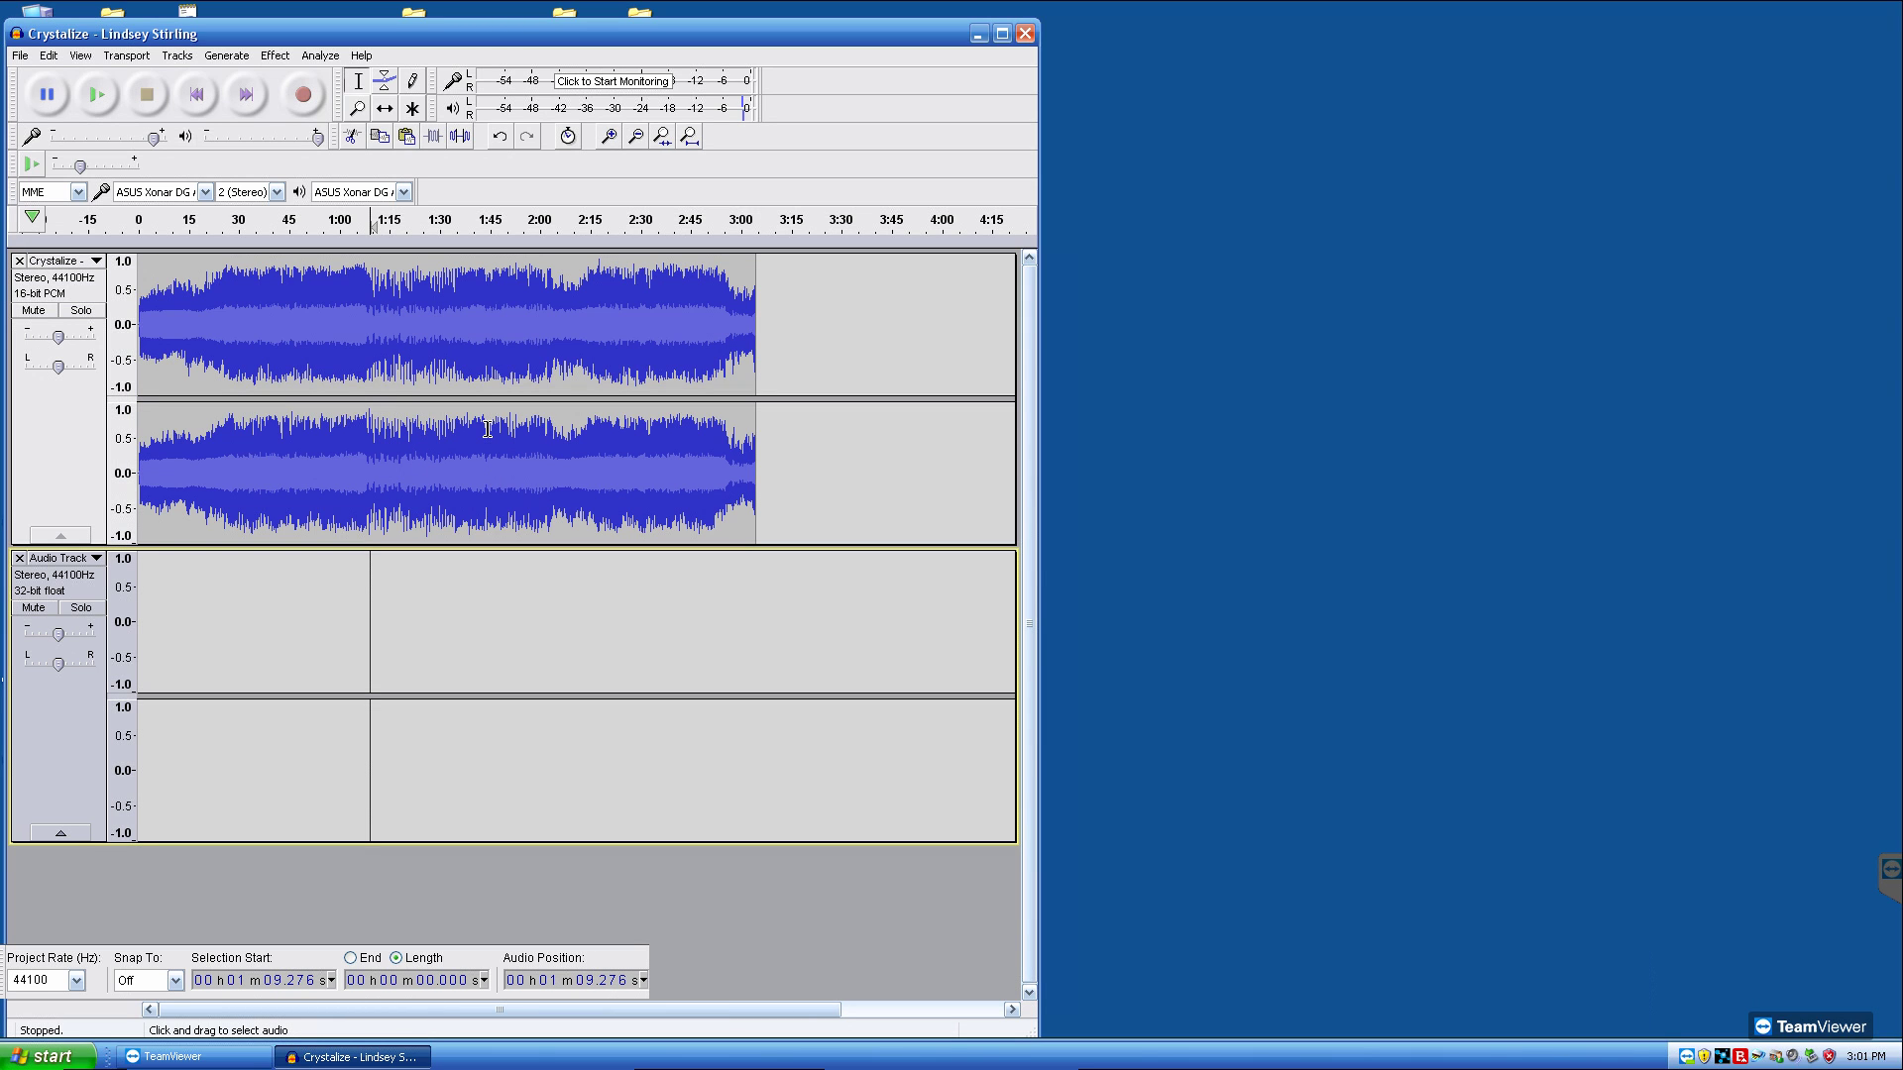
key("ctrl+v")
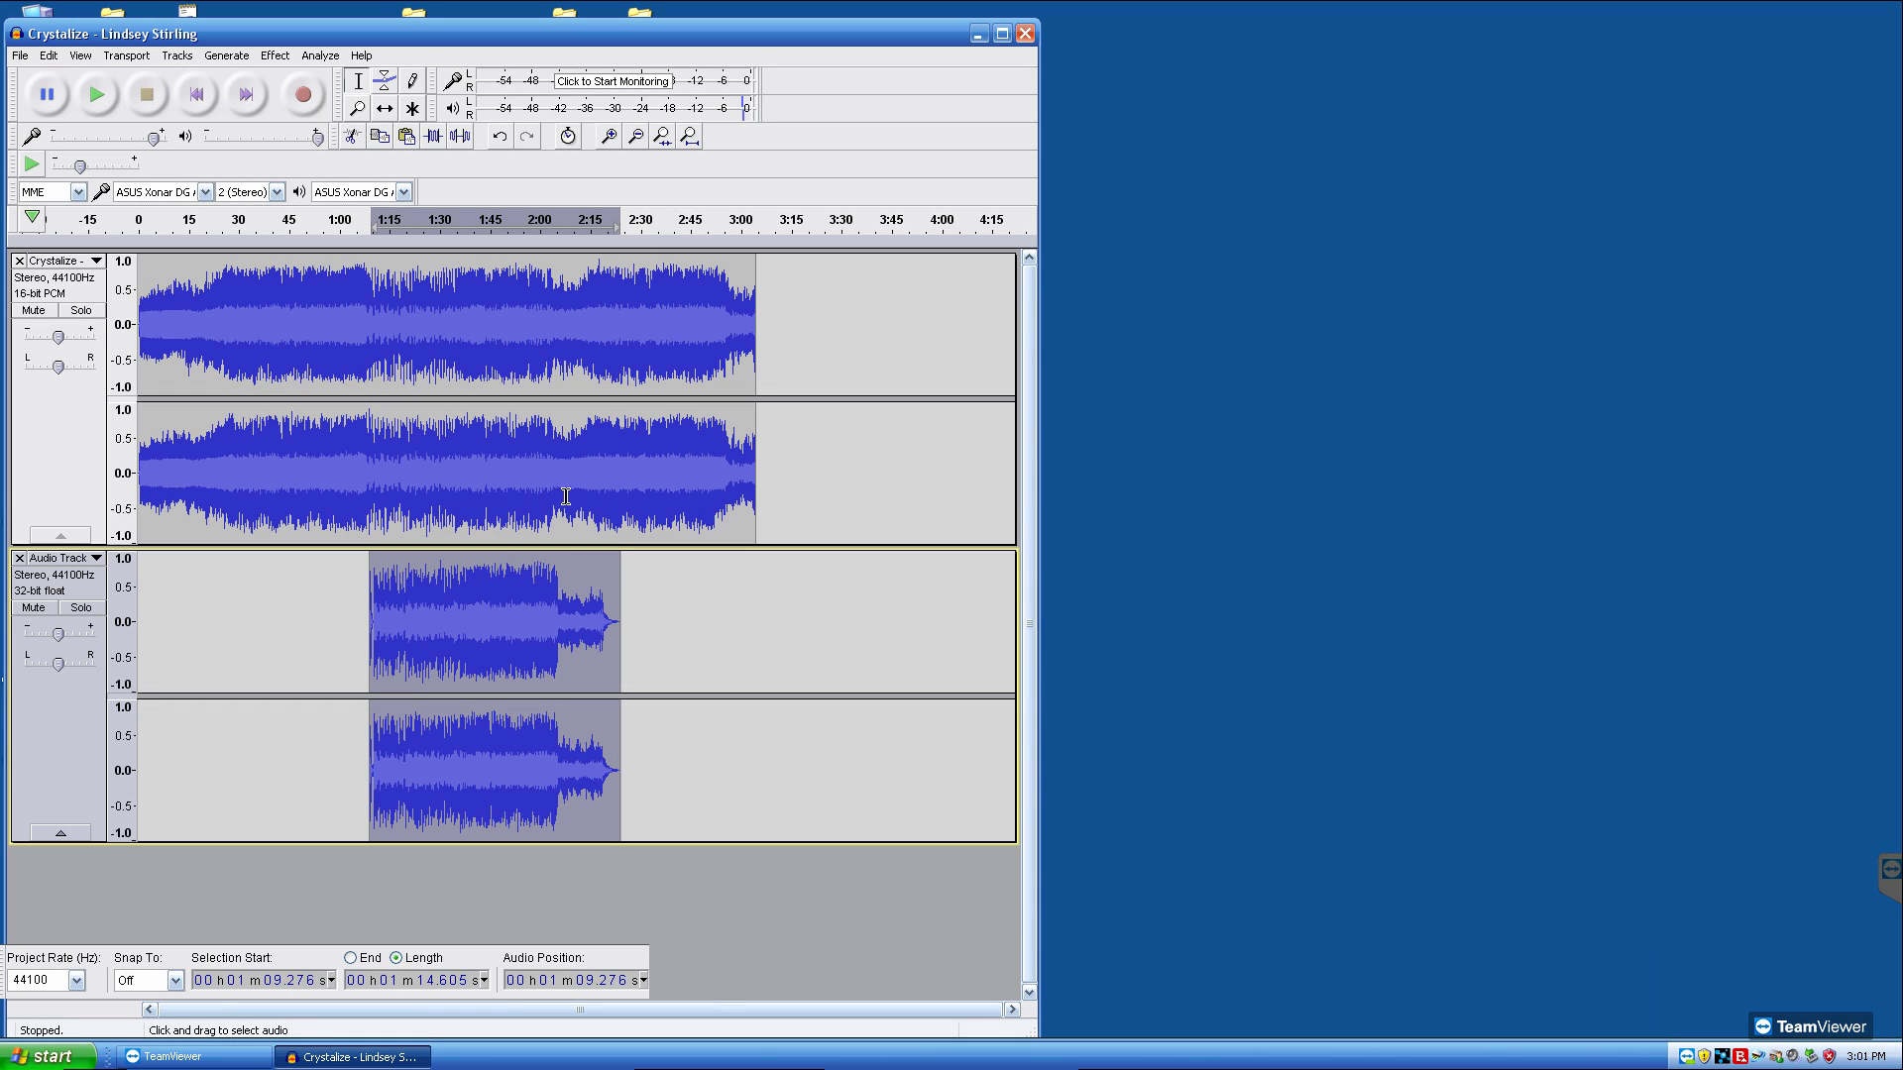
Step: Delete the remaining audio of the original song track from about 1:14.6 to its end
left_click(388, 471)
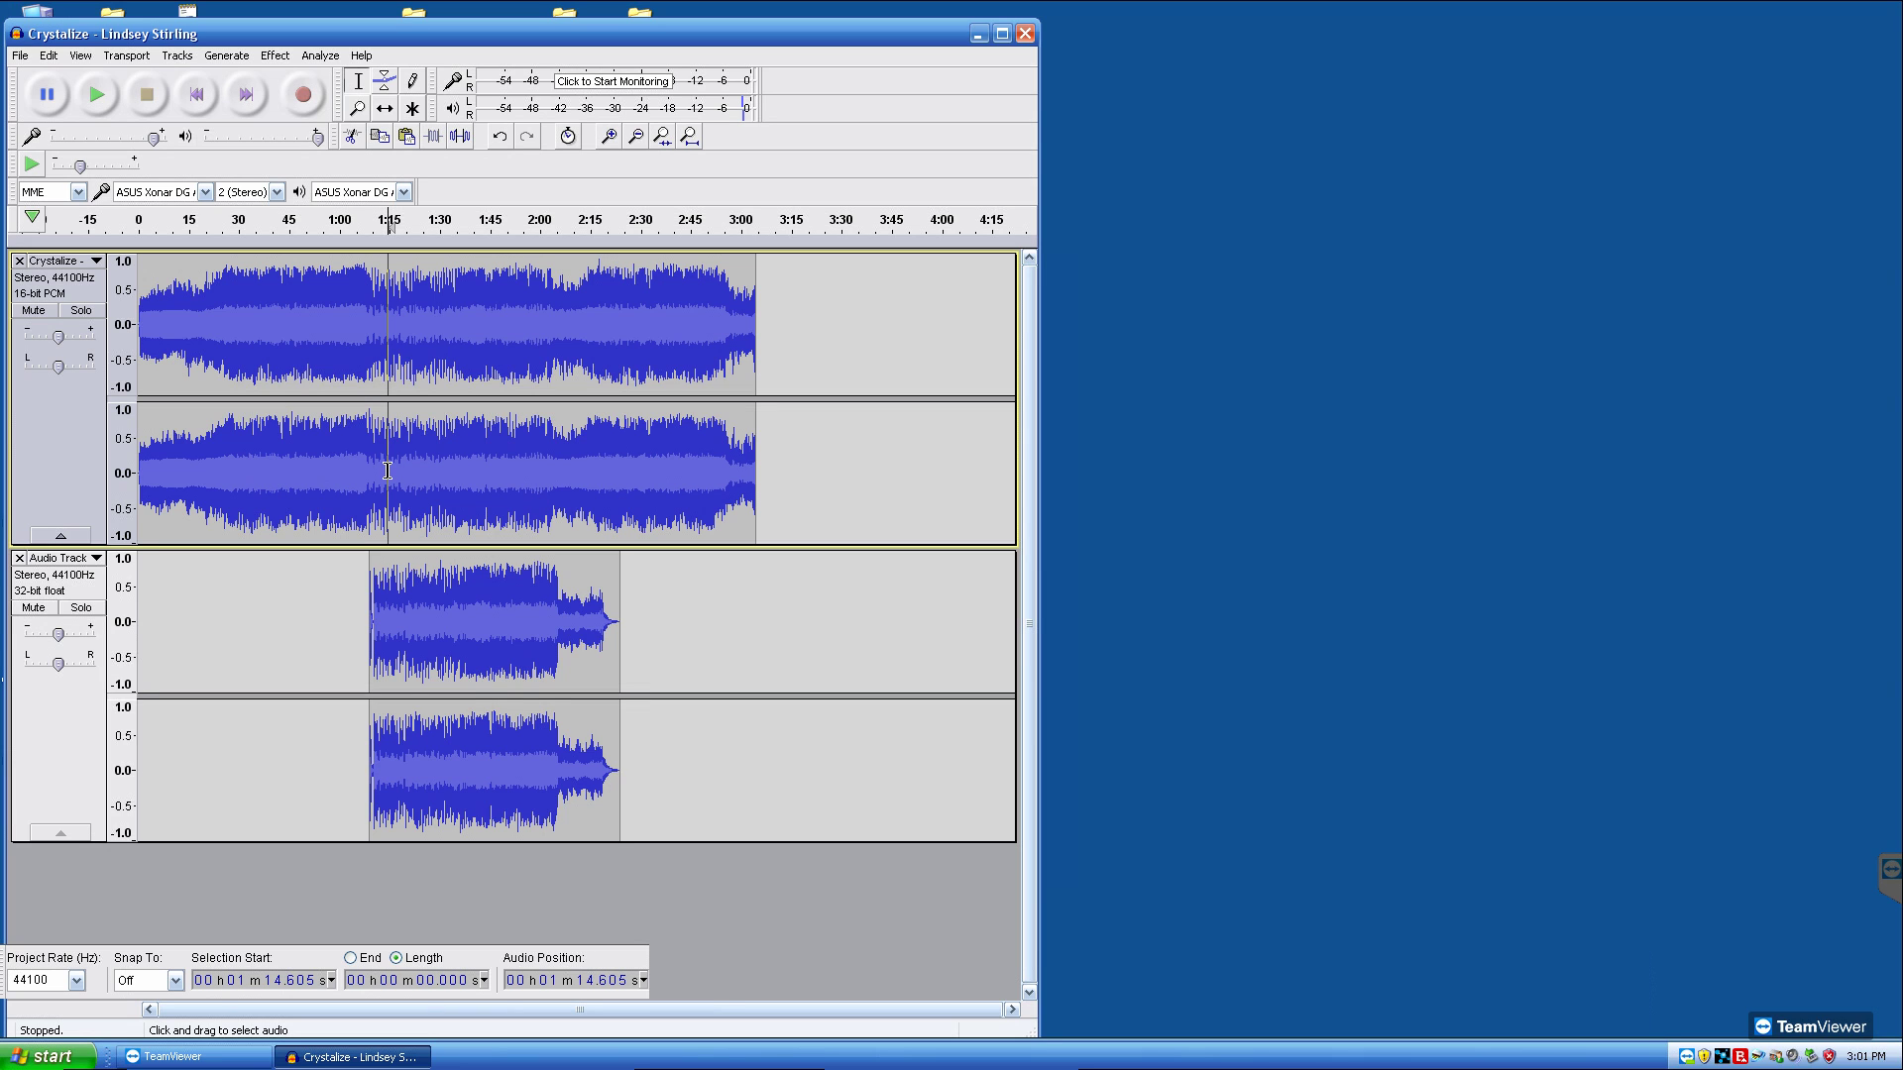
left_click_drag(387, 471, 752, 447)
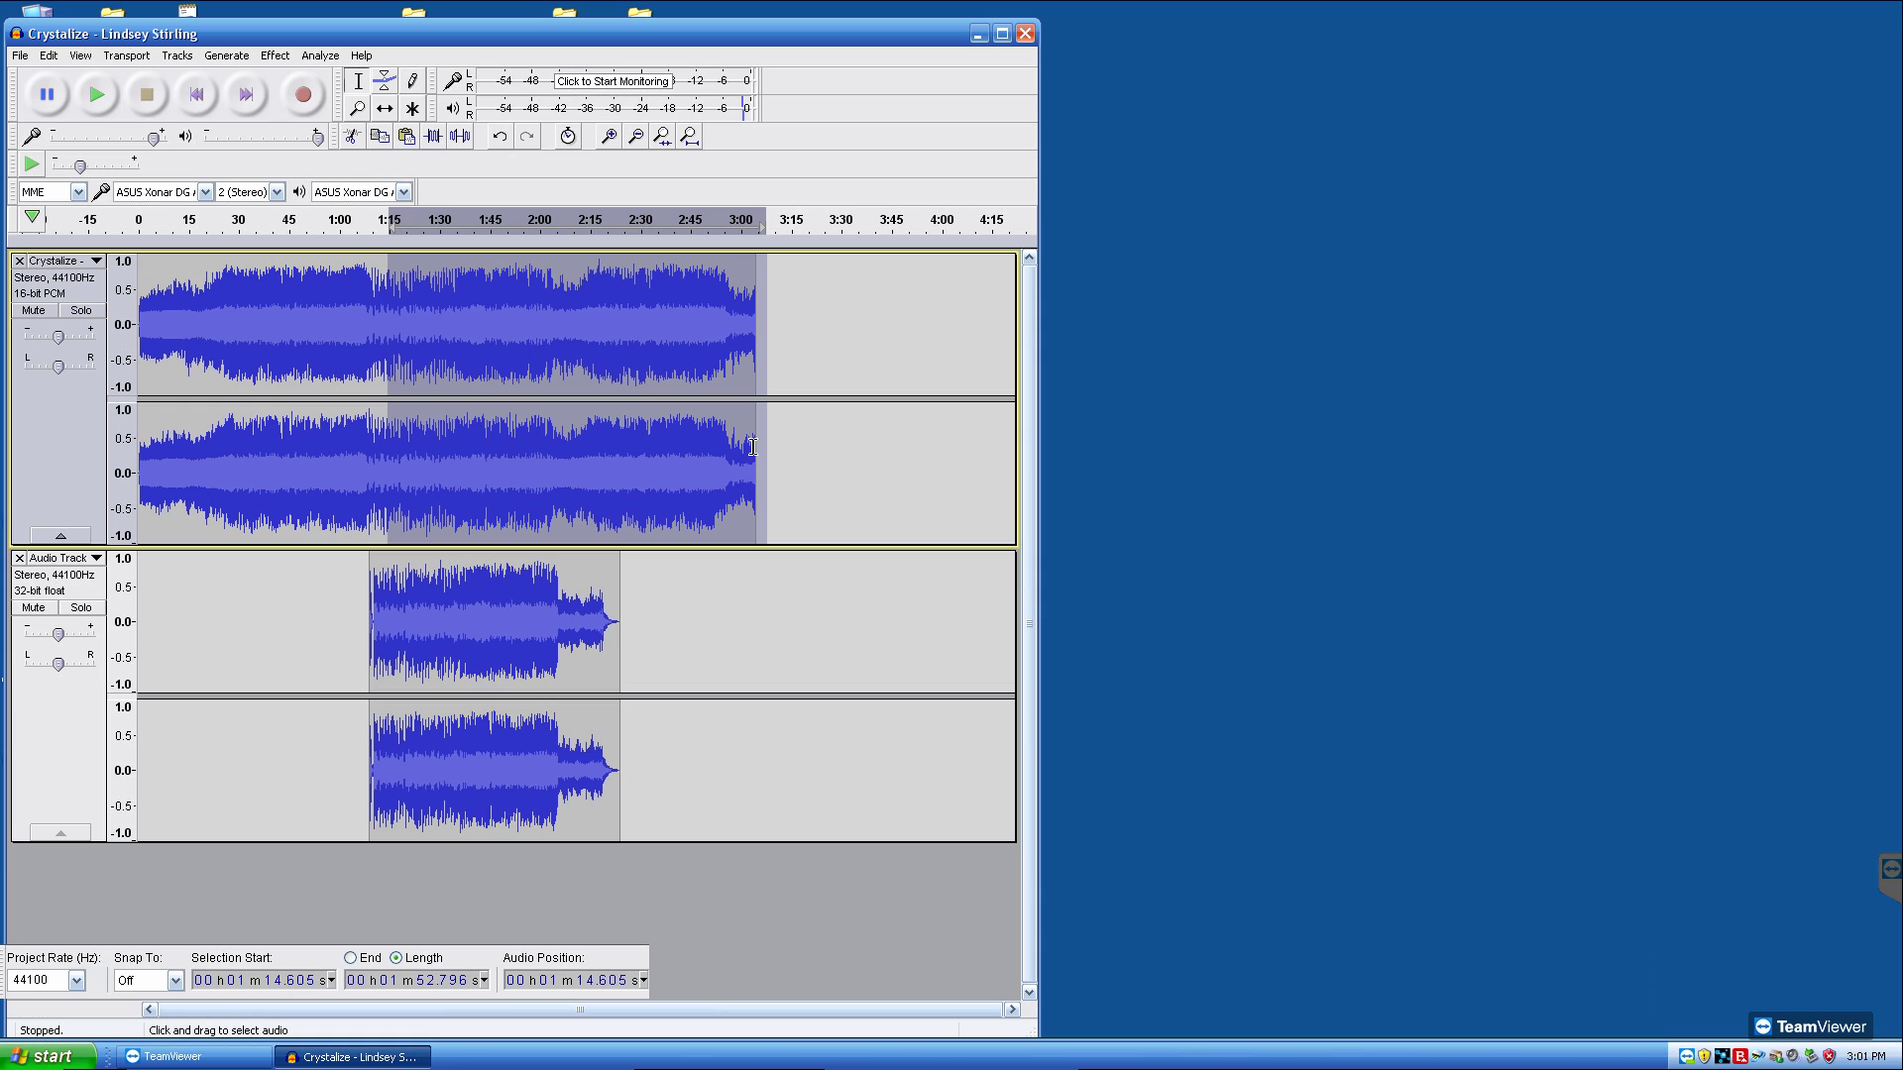
key("Delete")
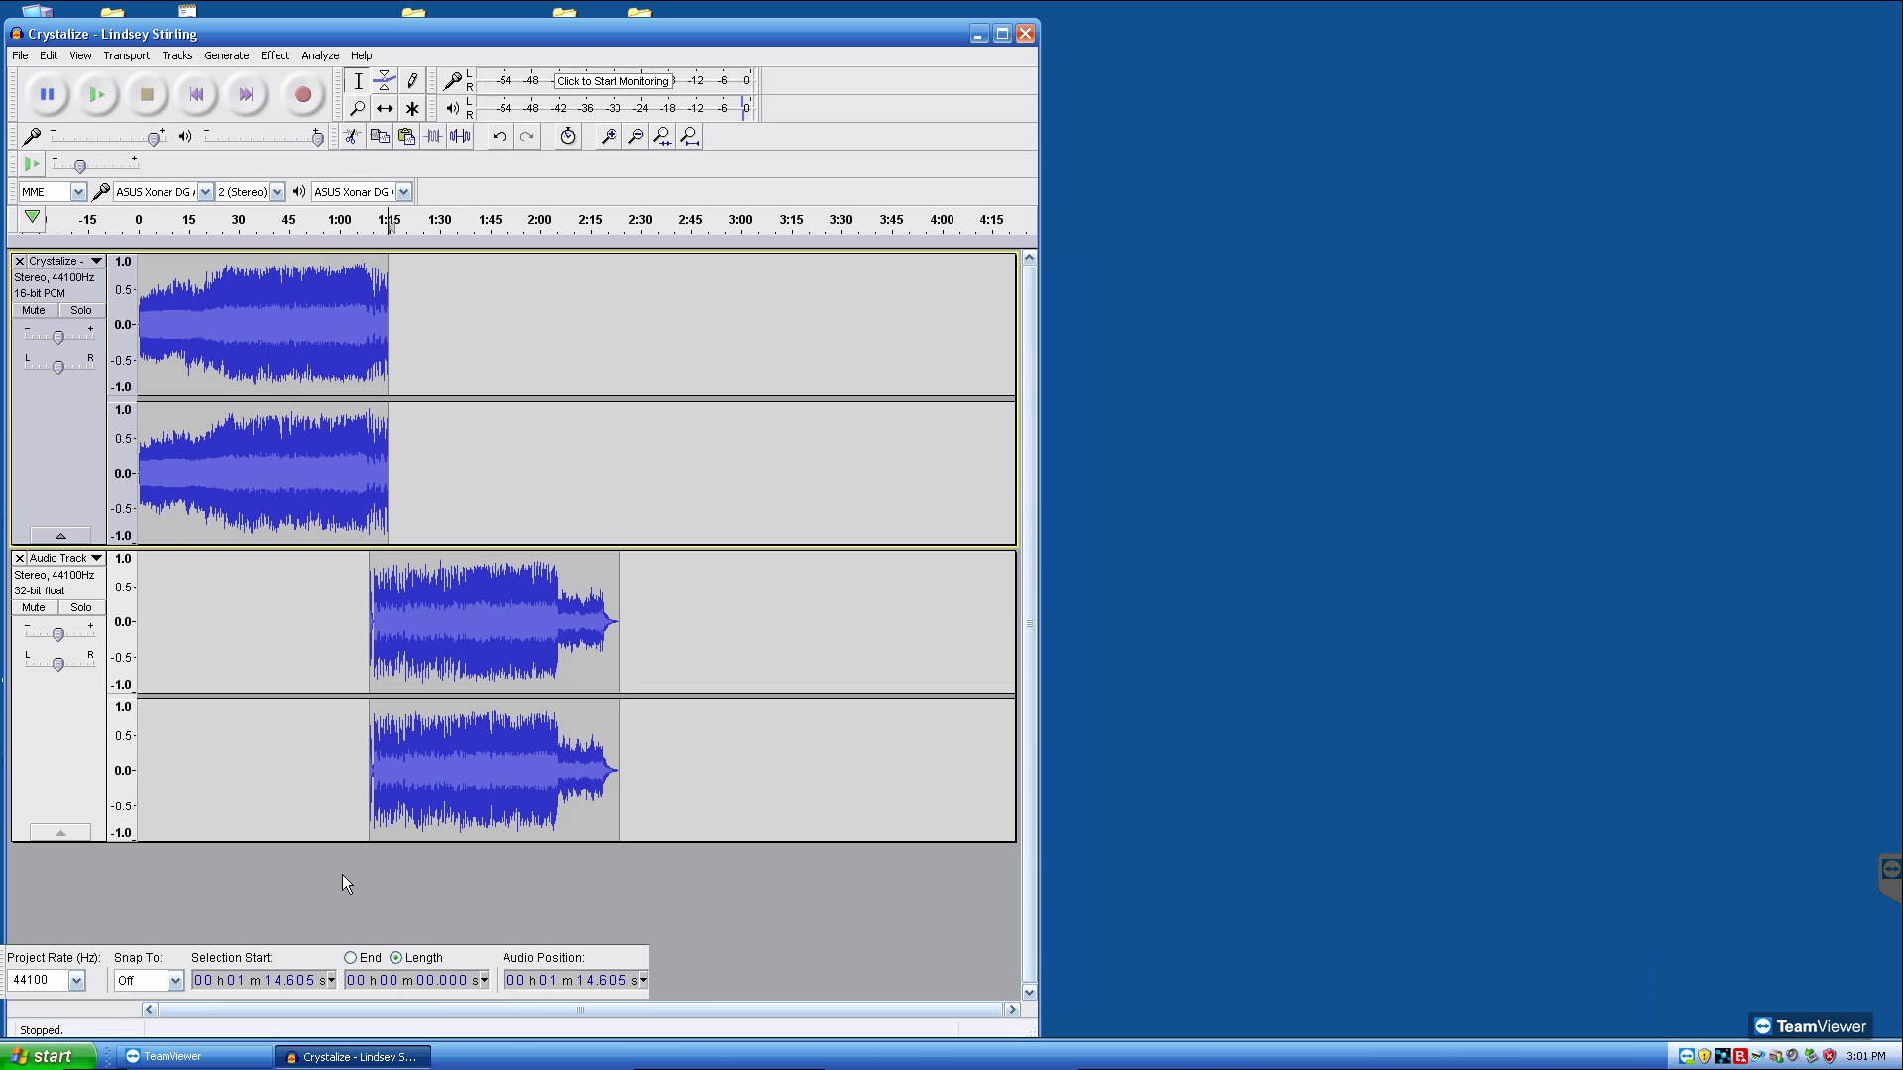
Step: Solo the new track and play the start of its pasted clip from about 1:09 at close zoom
key("ctrl+1")
key("ctrl+1")
key("ctrl+1")
key("ctrl+1")
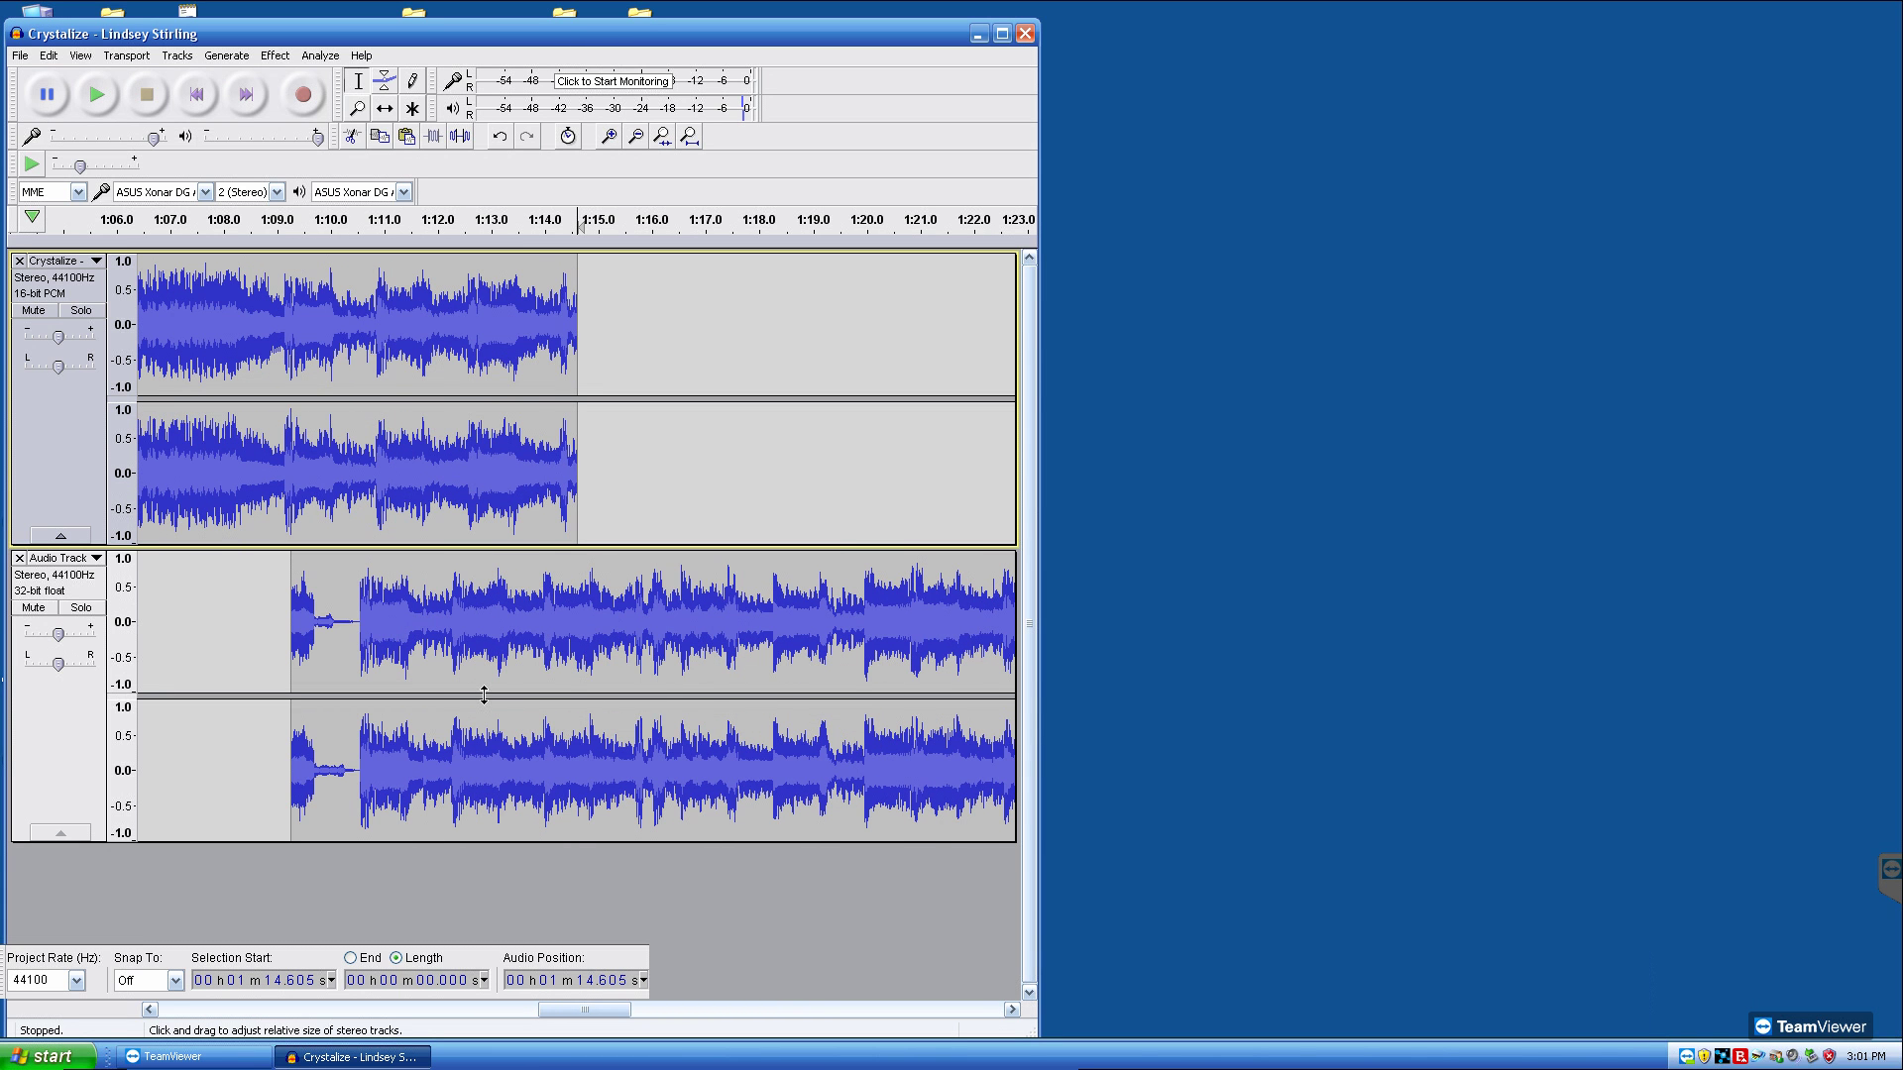
left_click(83, 612)
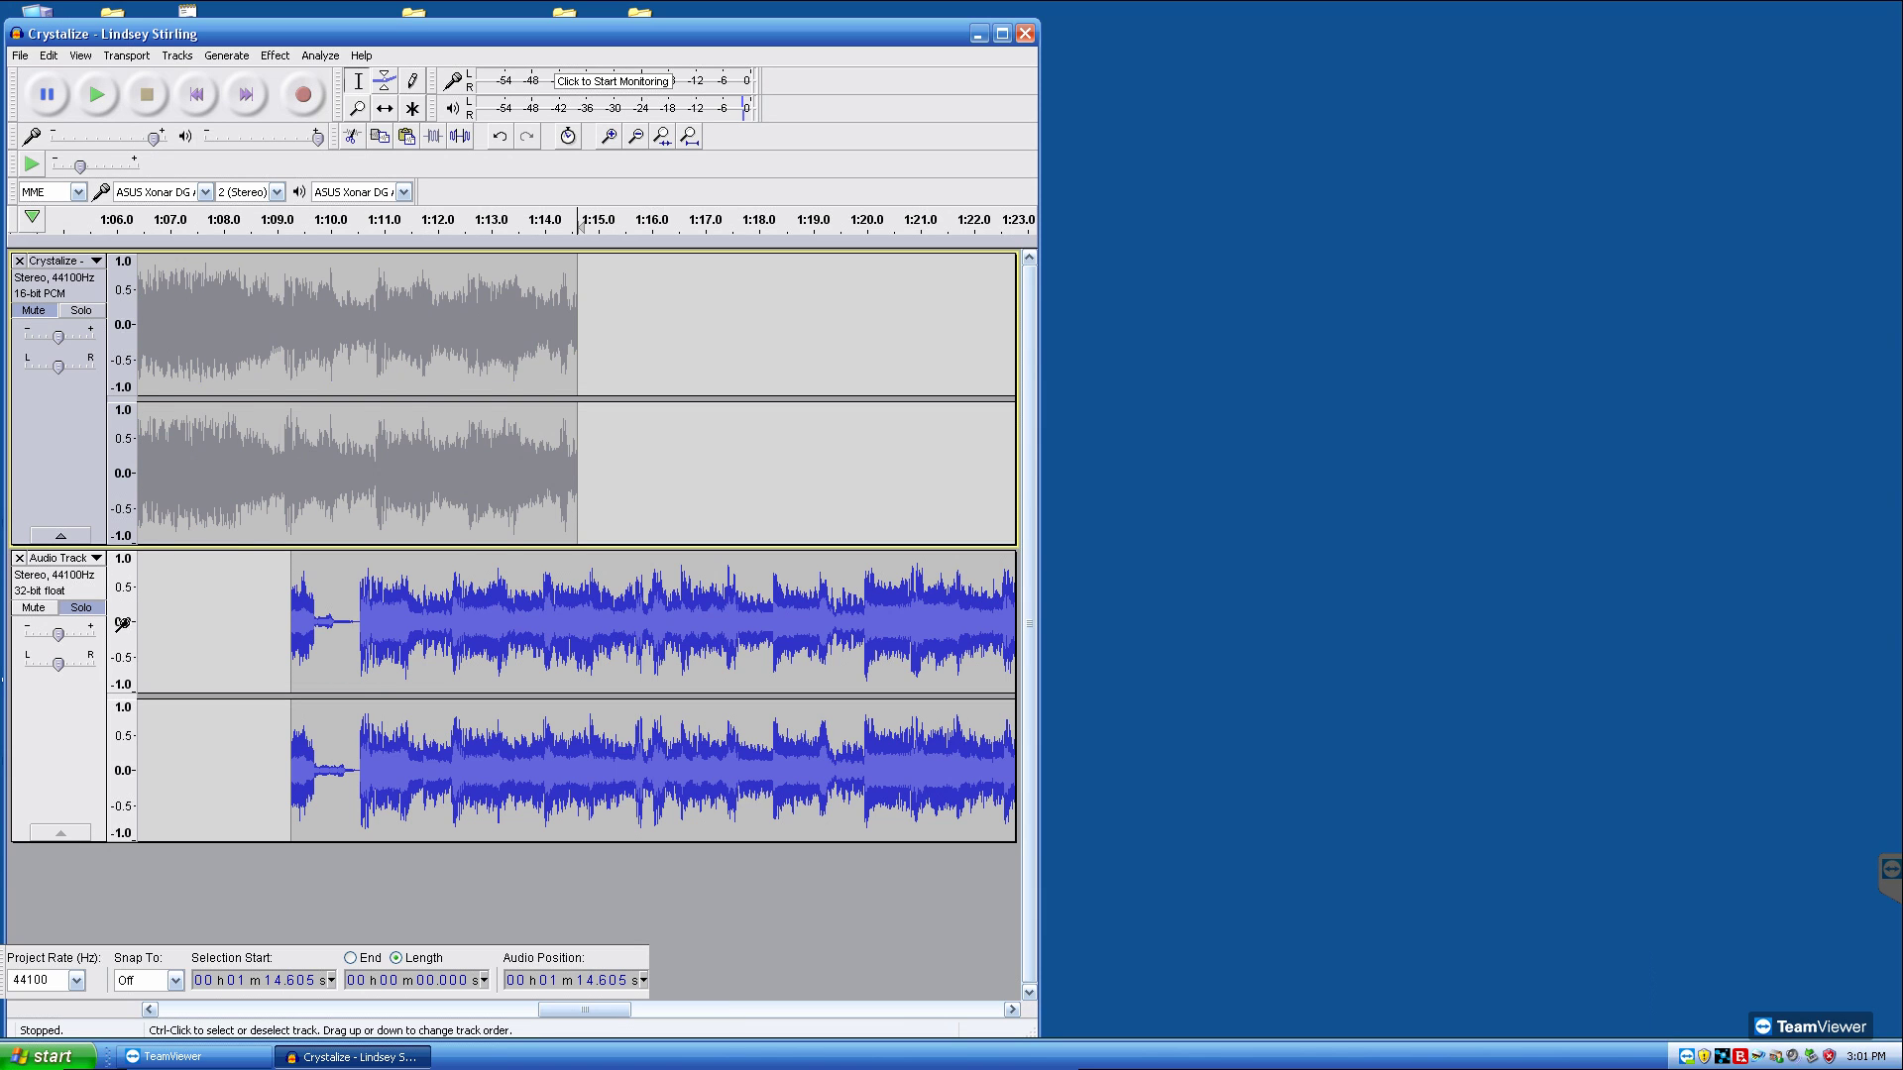
left_click(276, 640)
key("space")
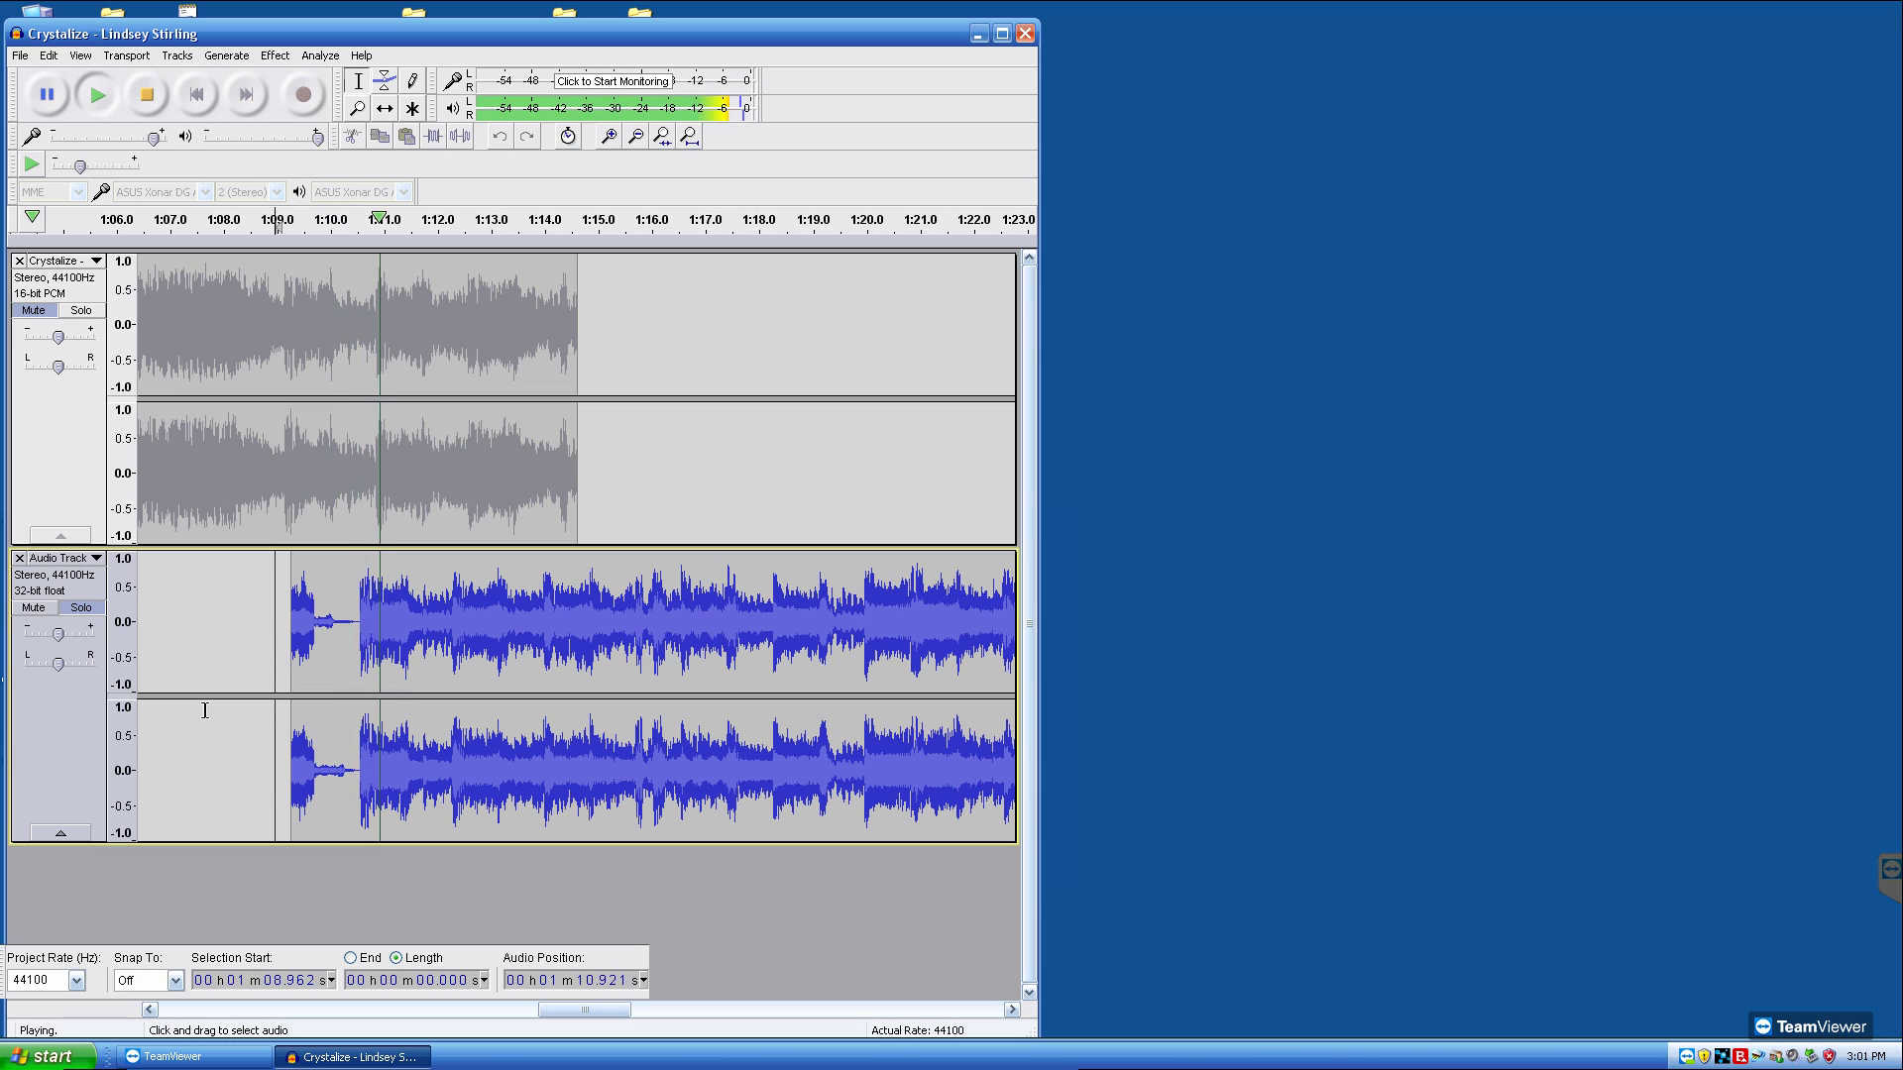
key("space")
Step: Delete the new track's lead-in from about 1:08.9 to 1:10.5, mark the original track at about 1:10.9 and turn off solo
left_click_drag(357, 626, 270, 639)
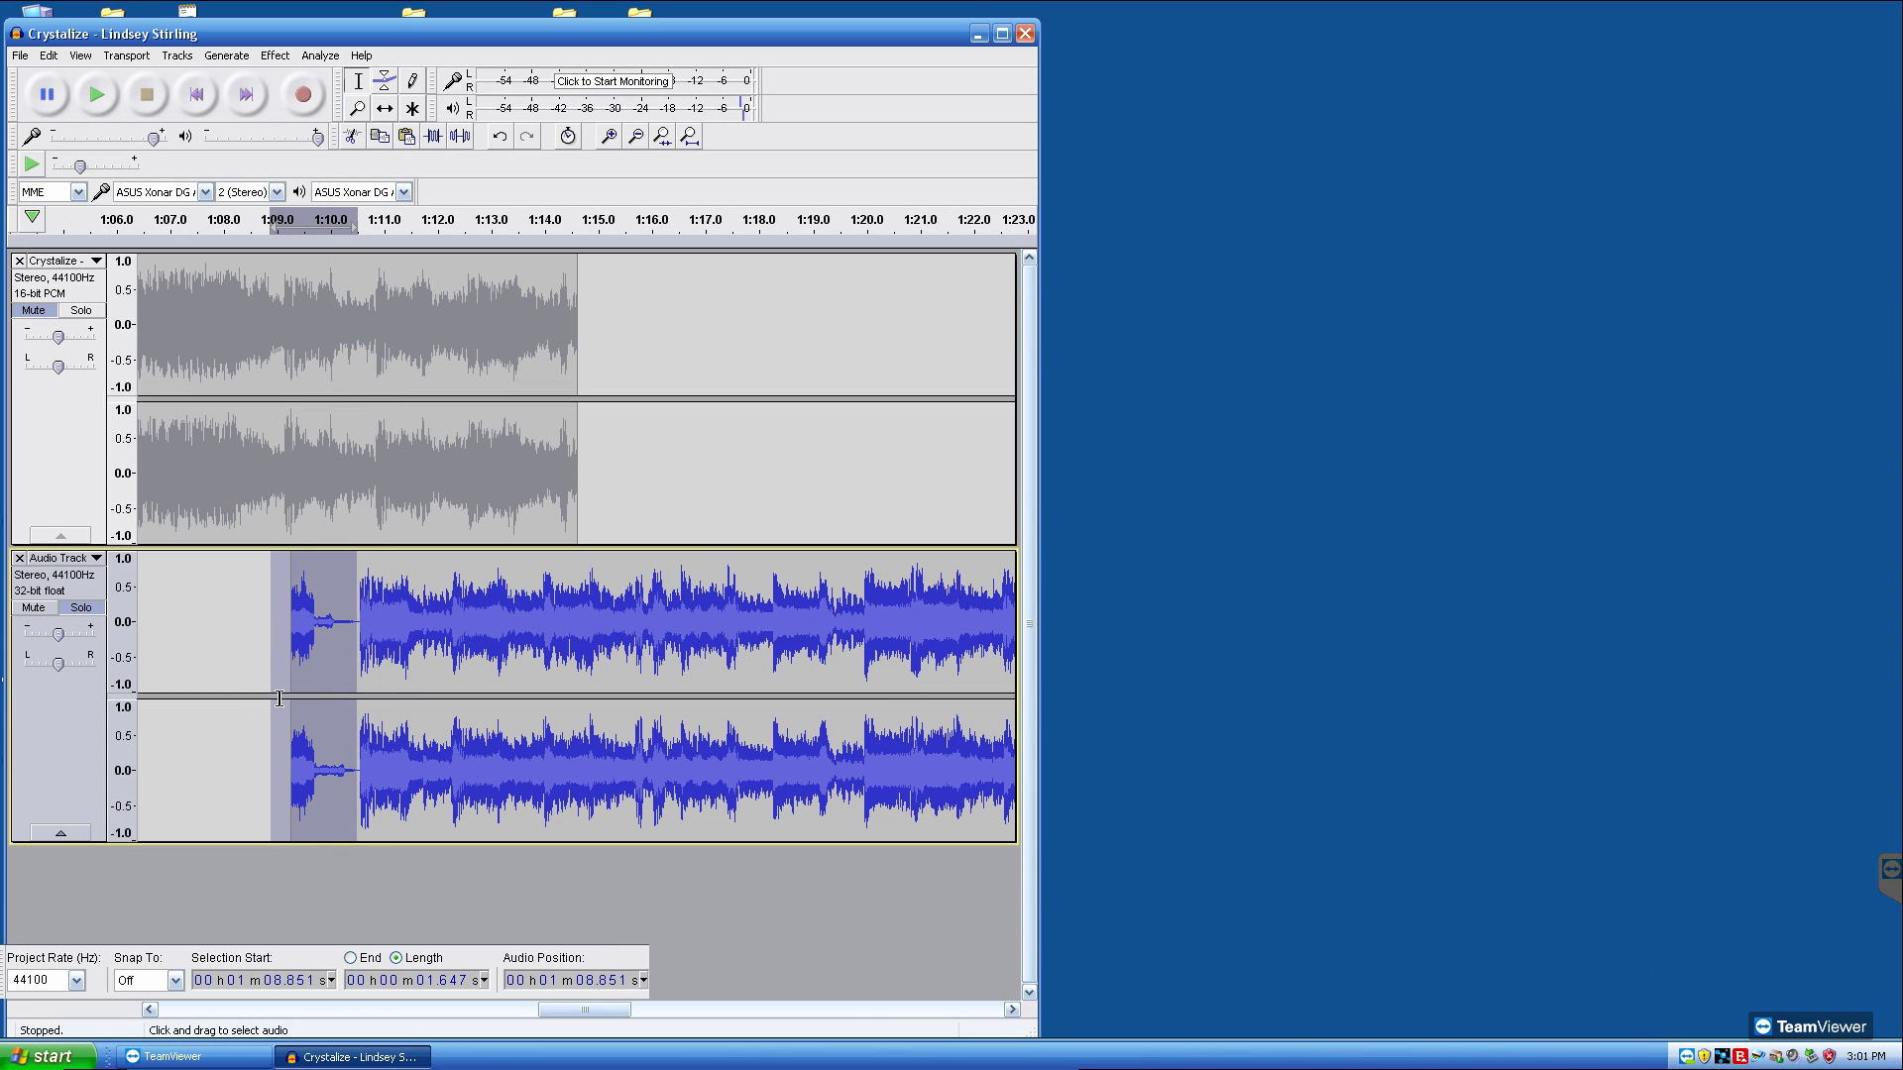
key("Delete")
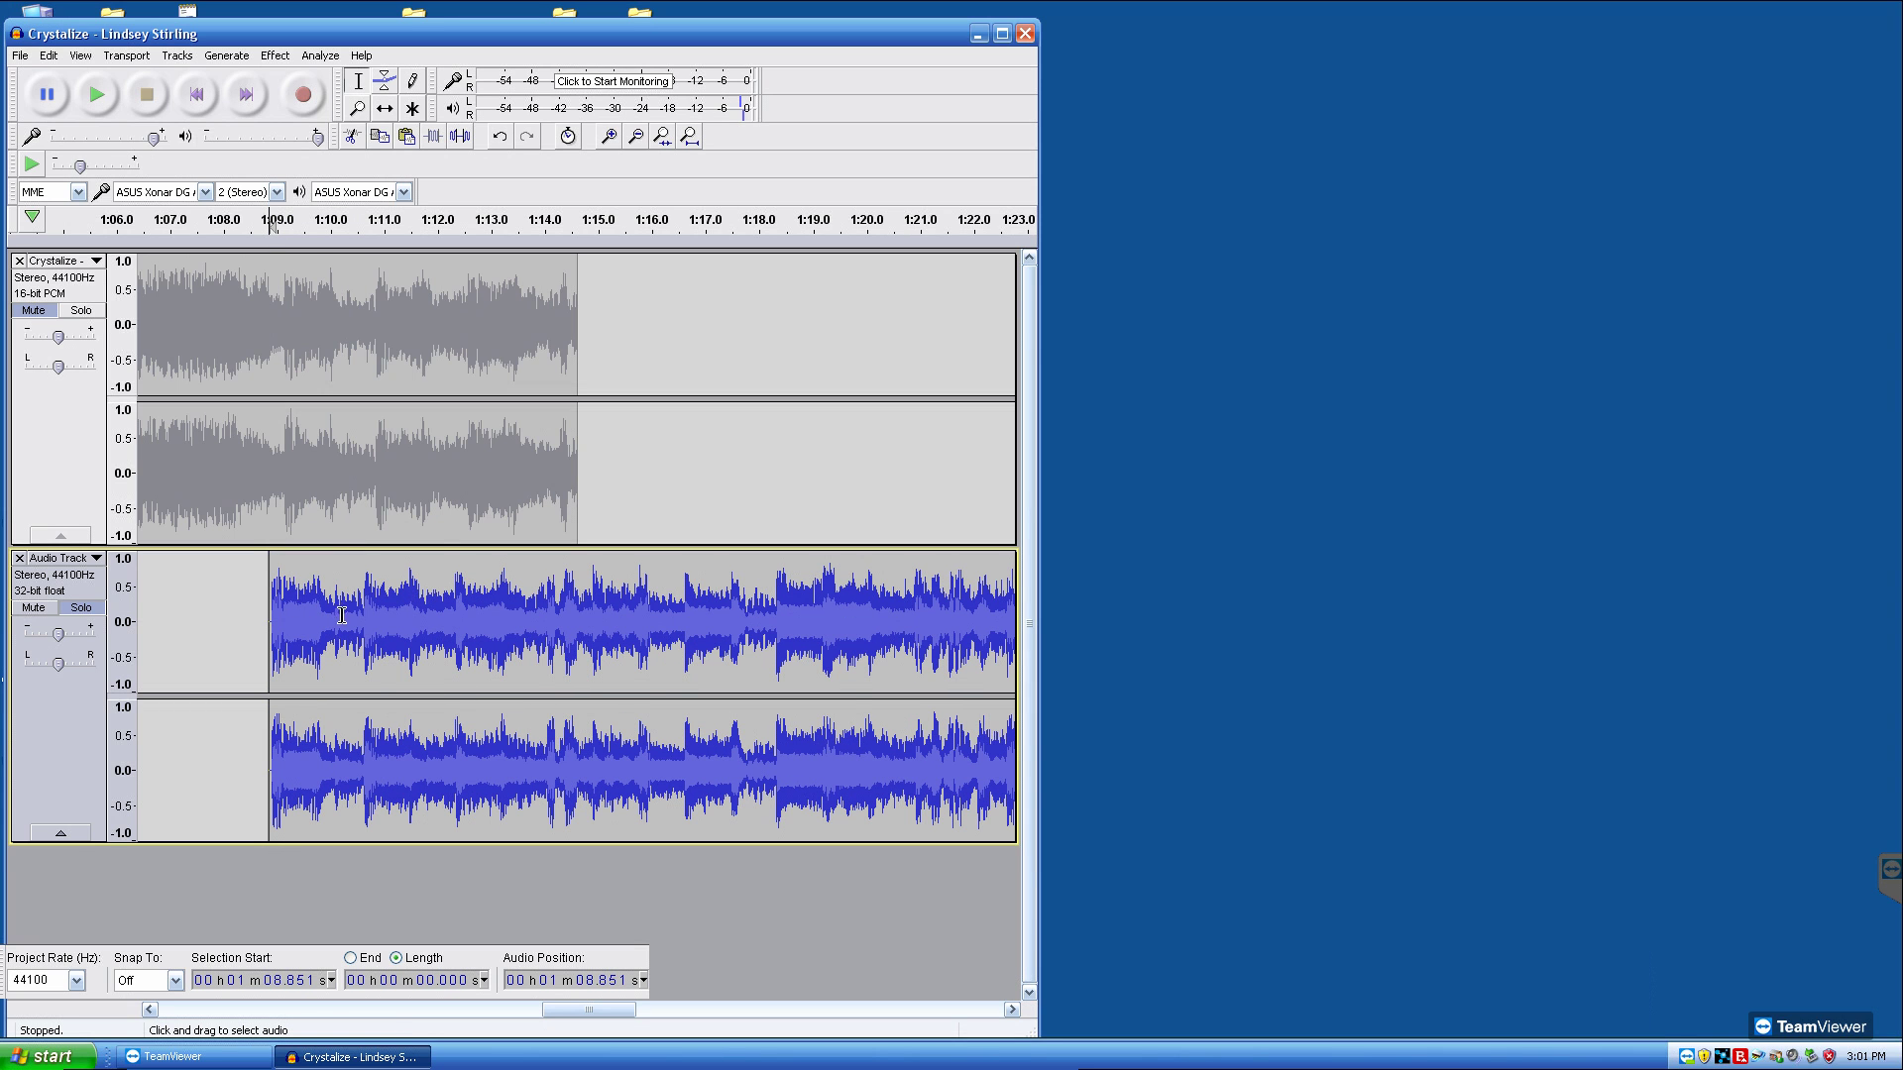
left_click(377, 474)
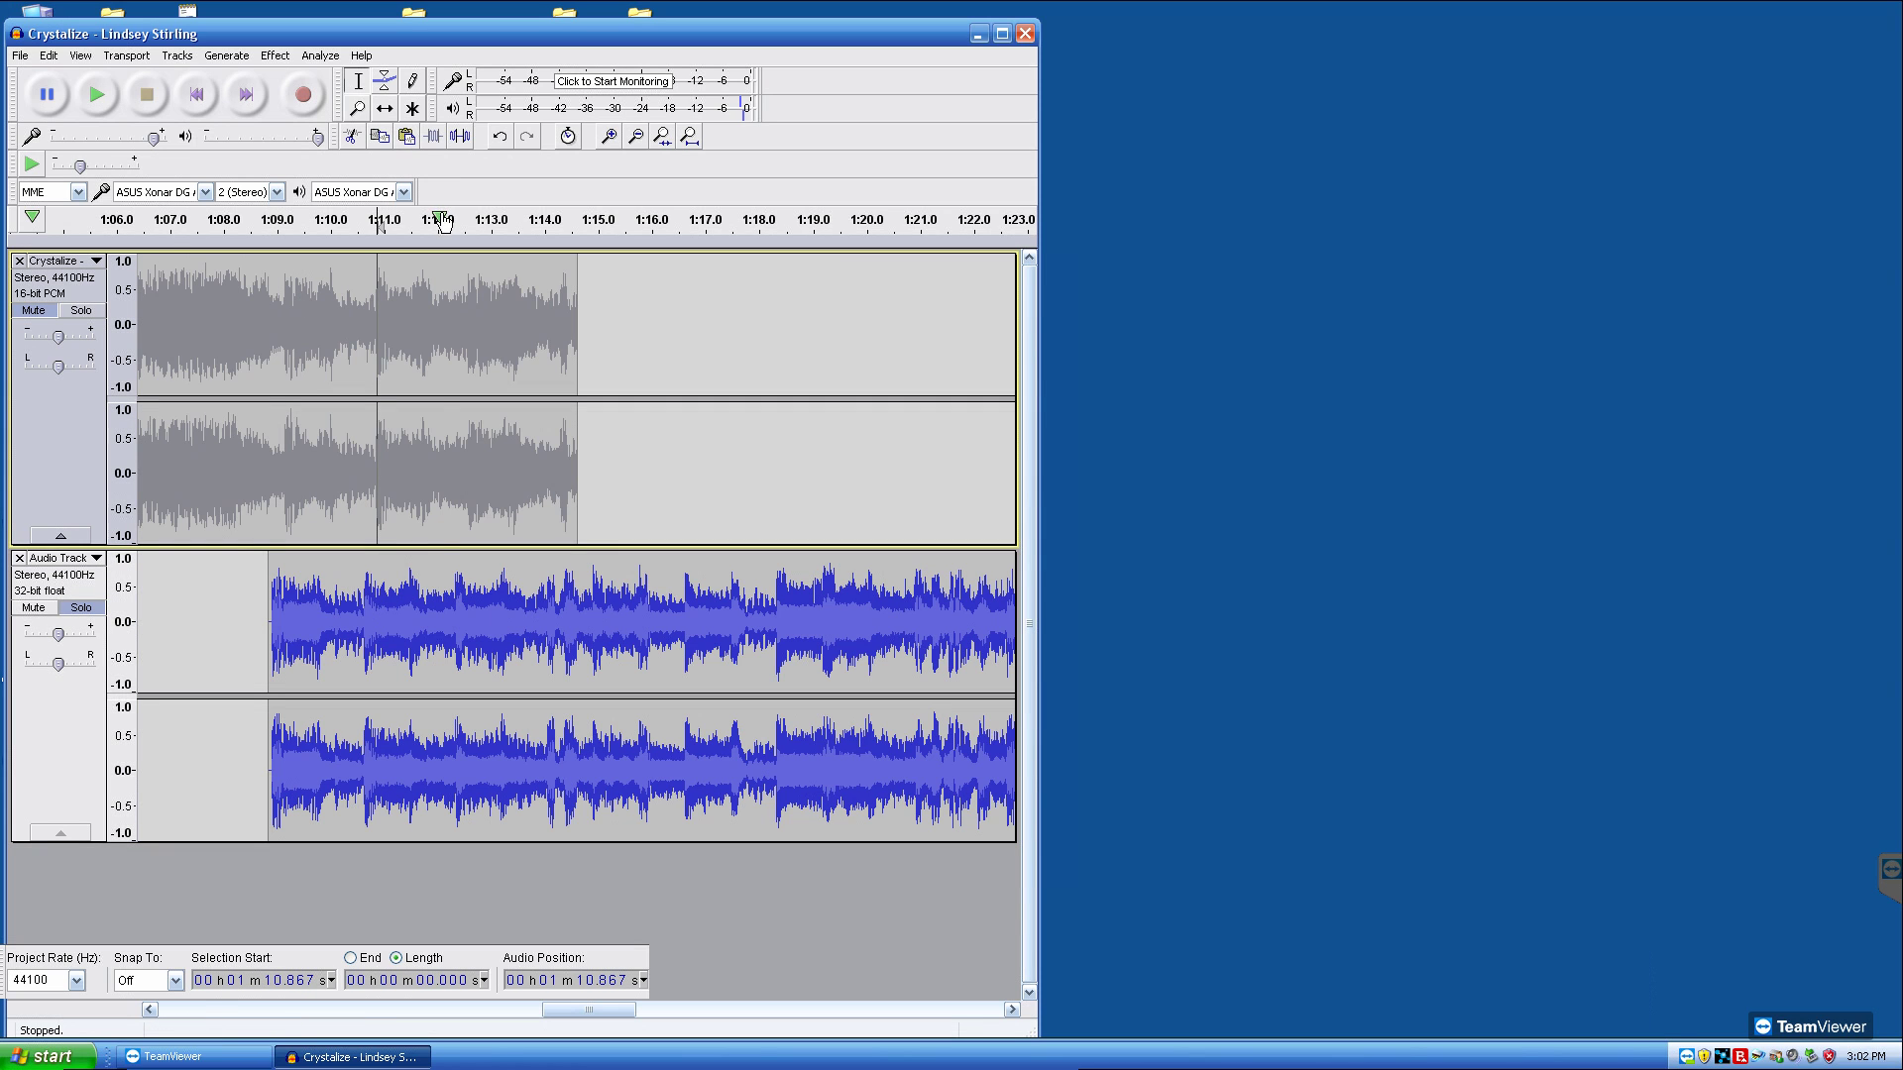
left_click(83, 611)
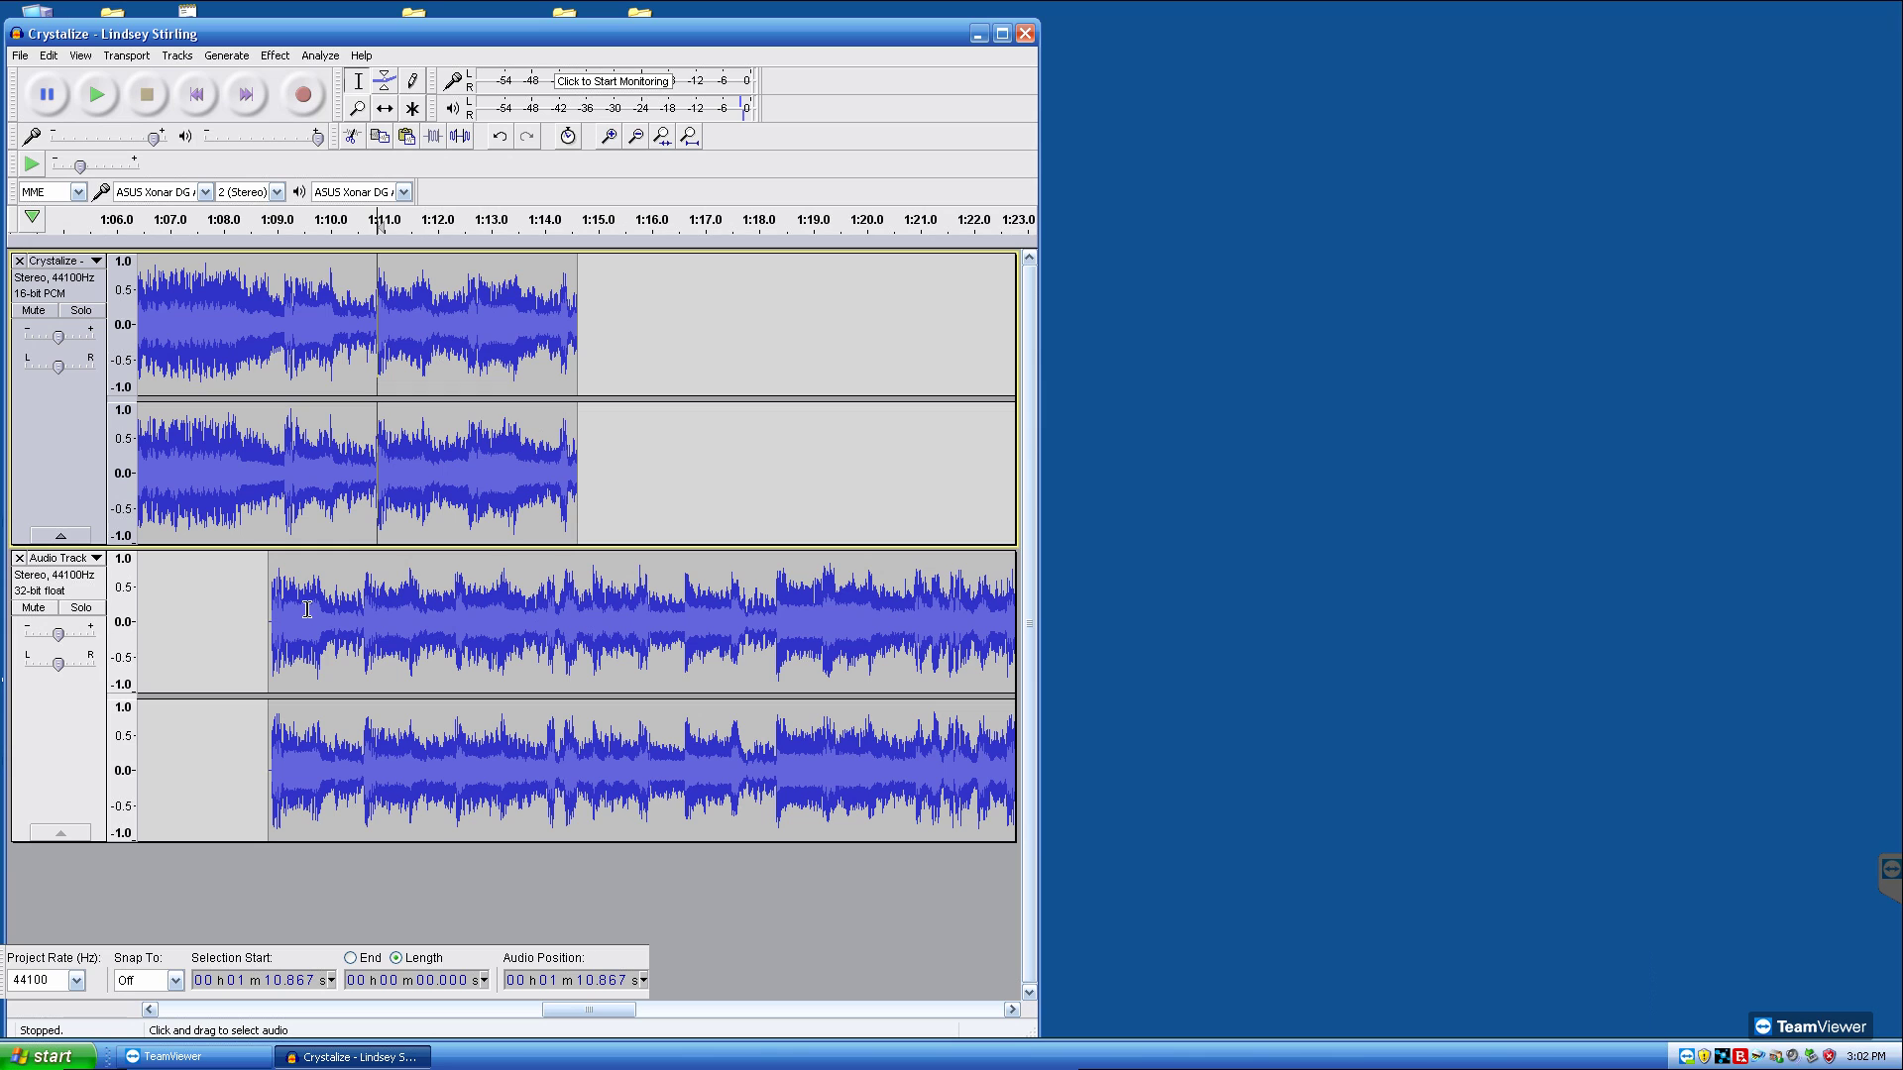
Step: Solo the original song track and play it from about 1:10.9 and again from about 1:09.0
left_click(81, 310)
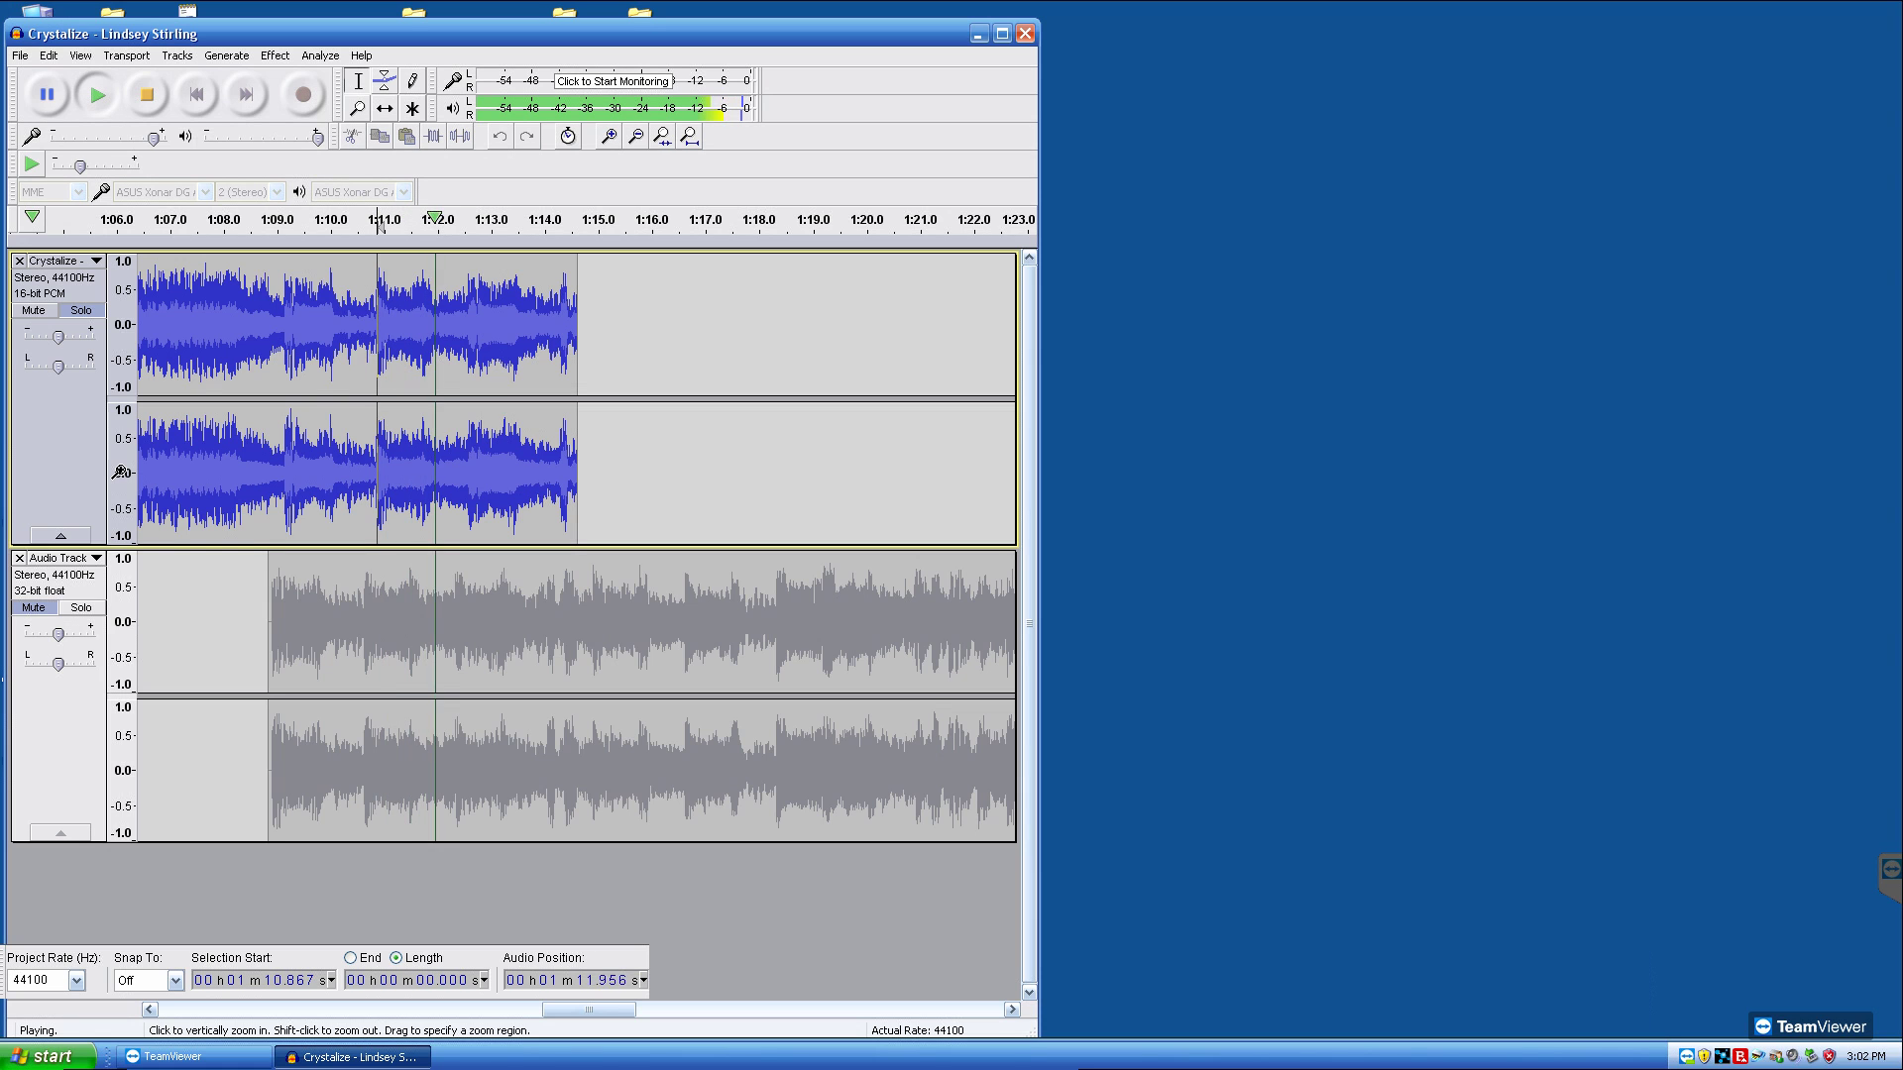
key("space")
left_click(279, 356)
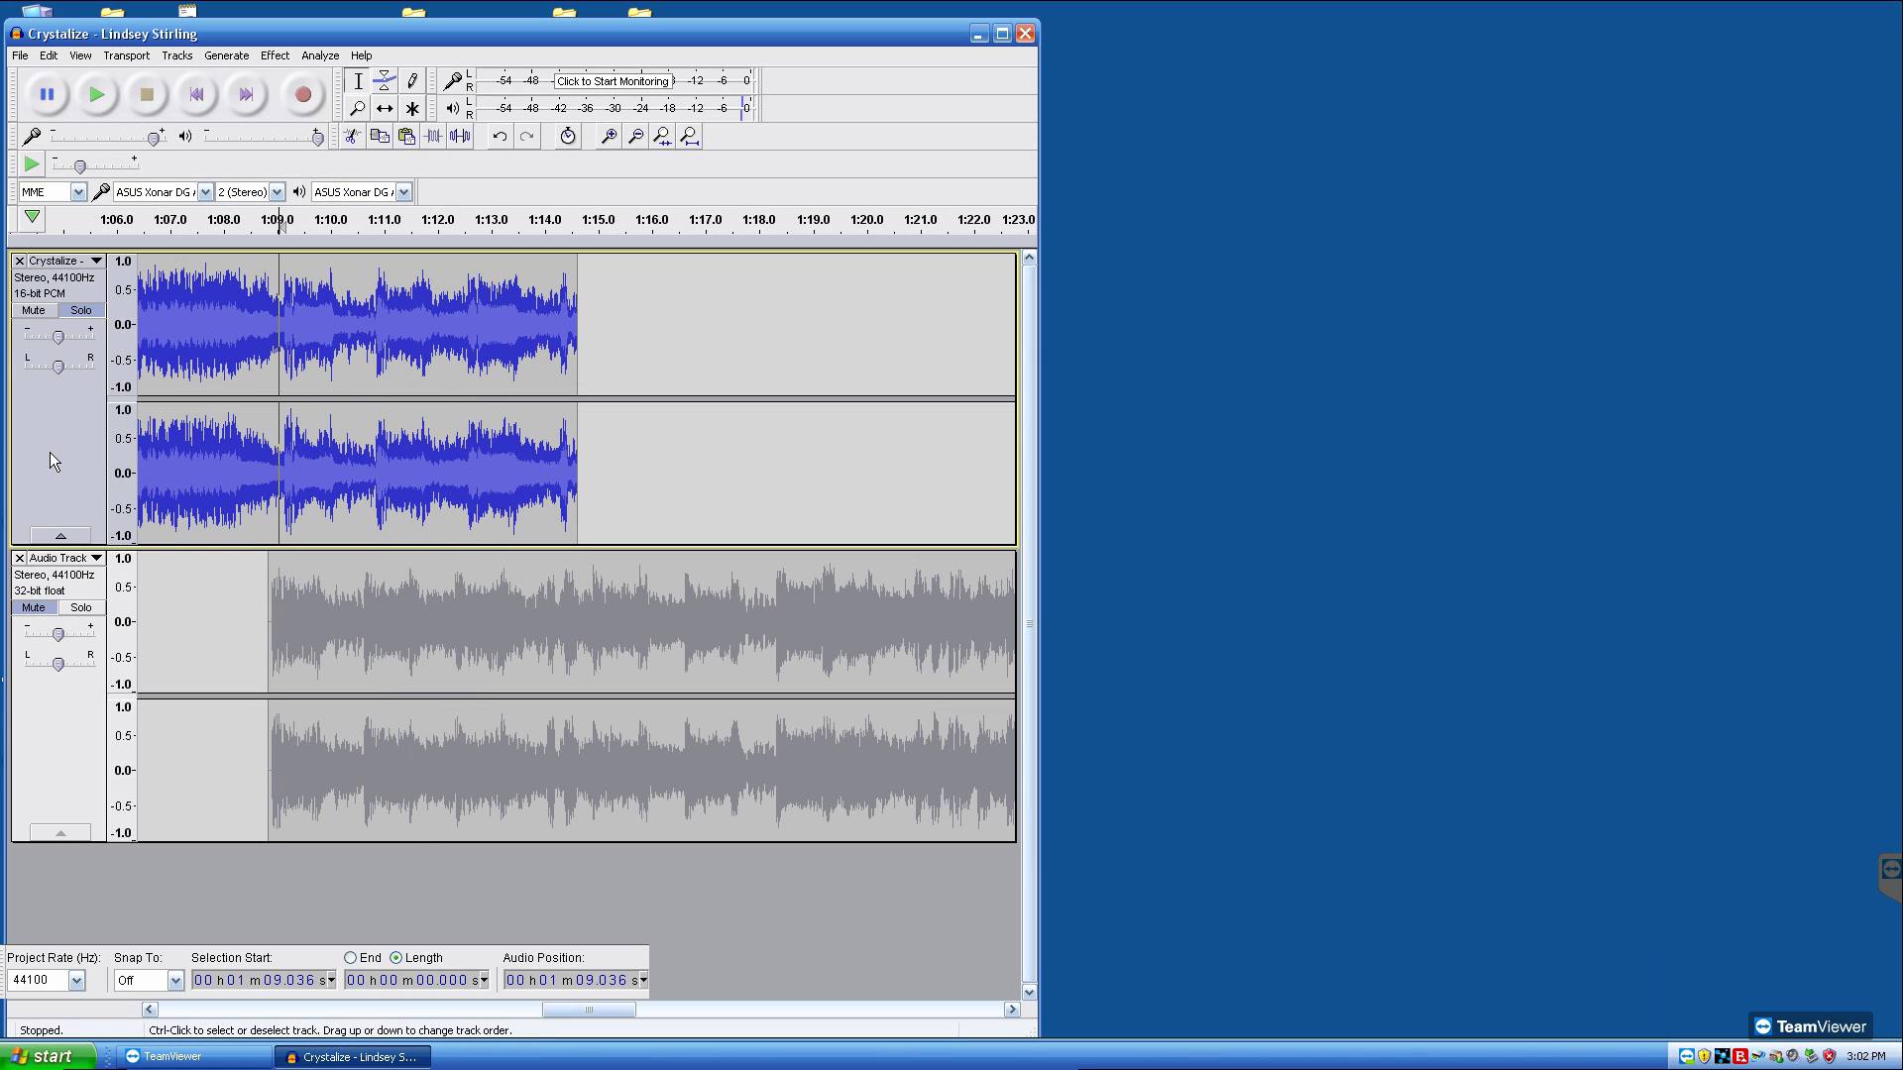
key("space")
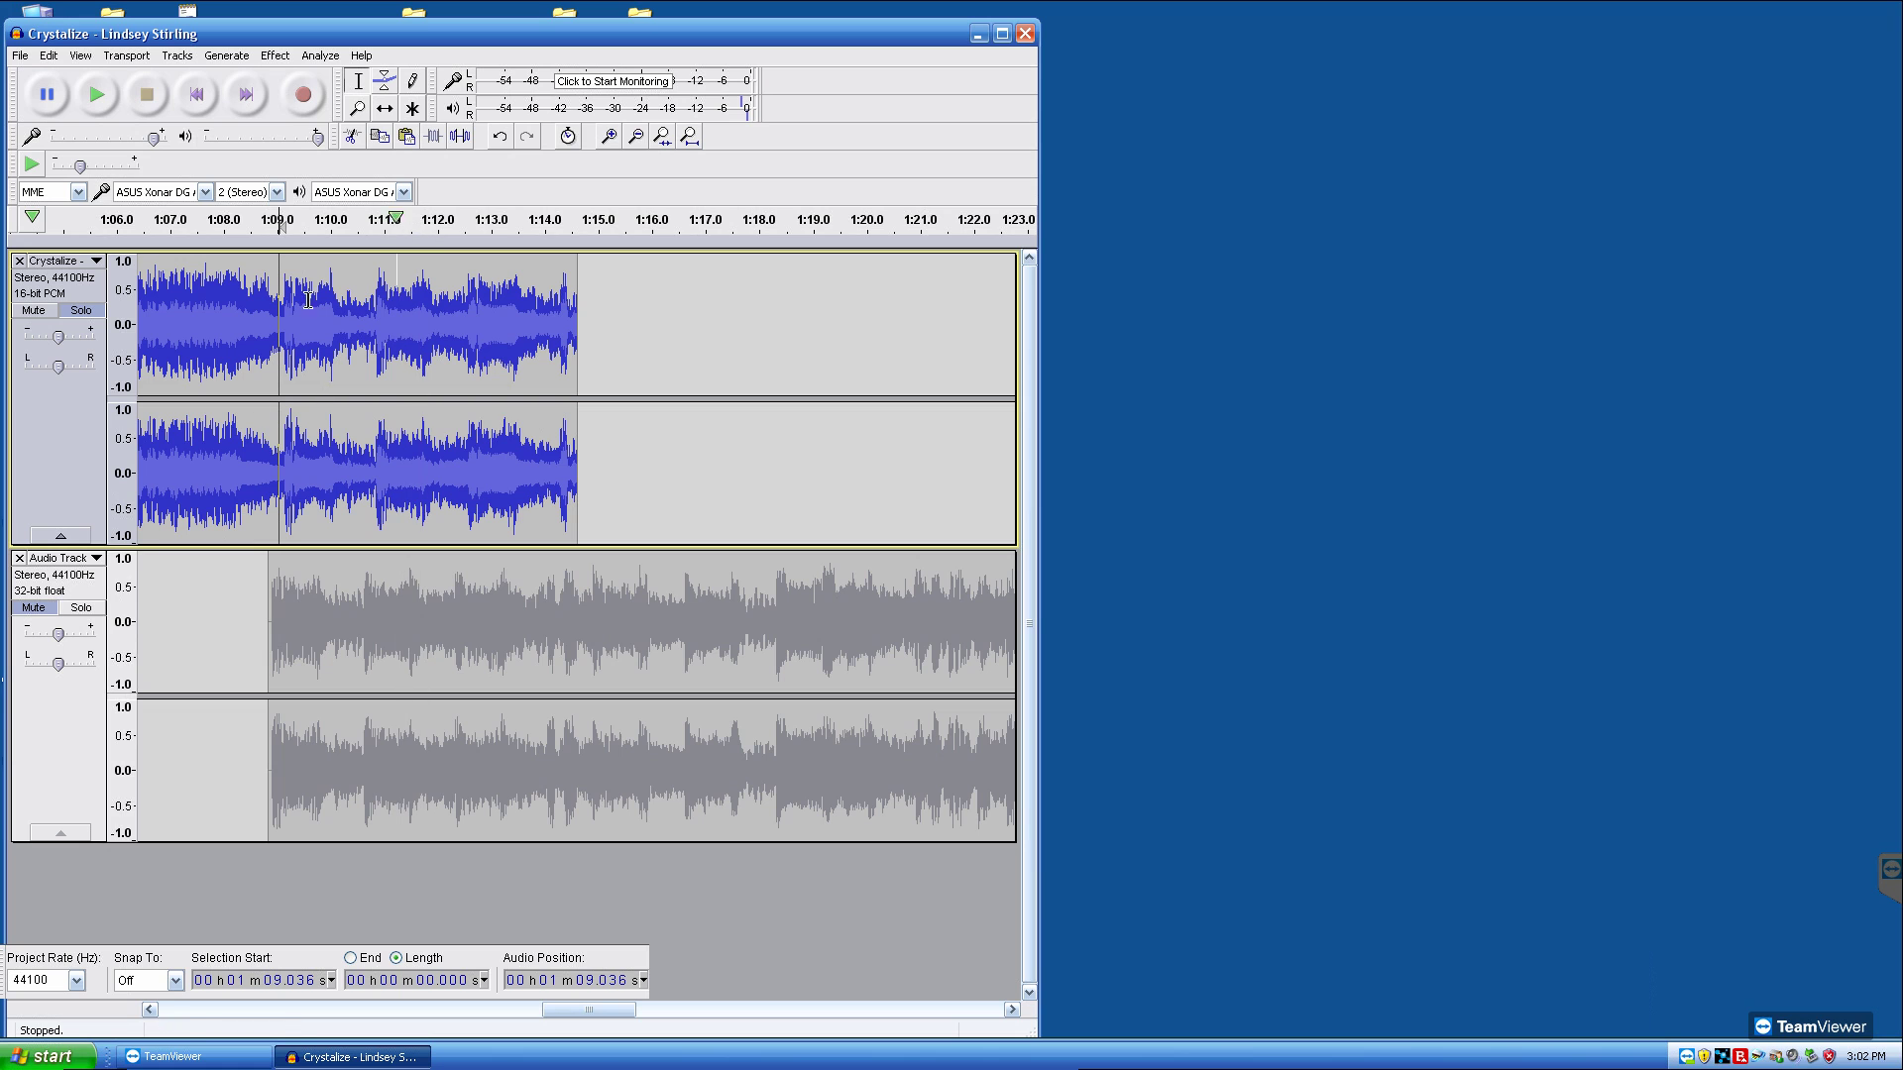
Step: Mark the beat at about 1:09.18 in the original track, unmute the new track and shift its clip later to line up with that beat
left_click(287, 482)
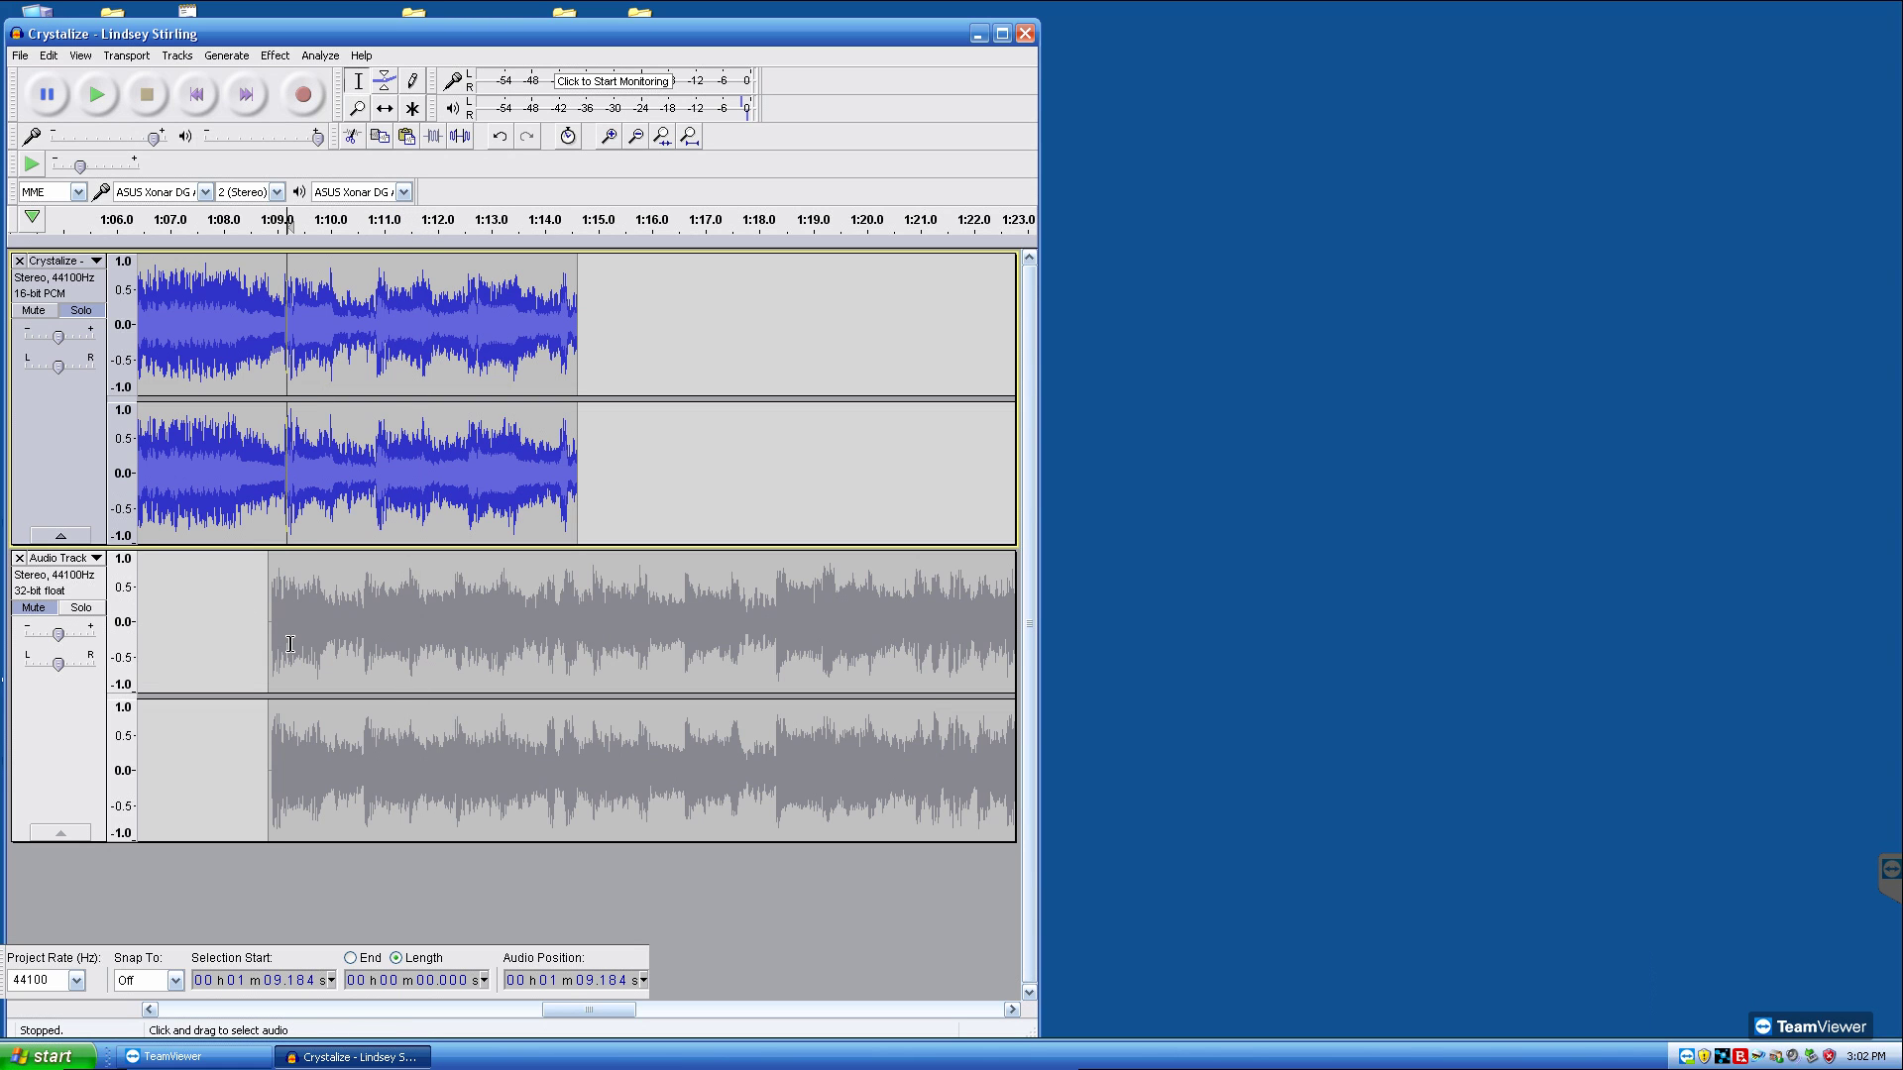
key("ctrl+1")
key("ctrl+1")
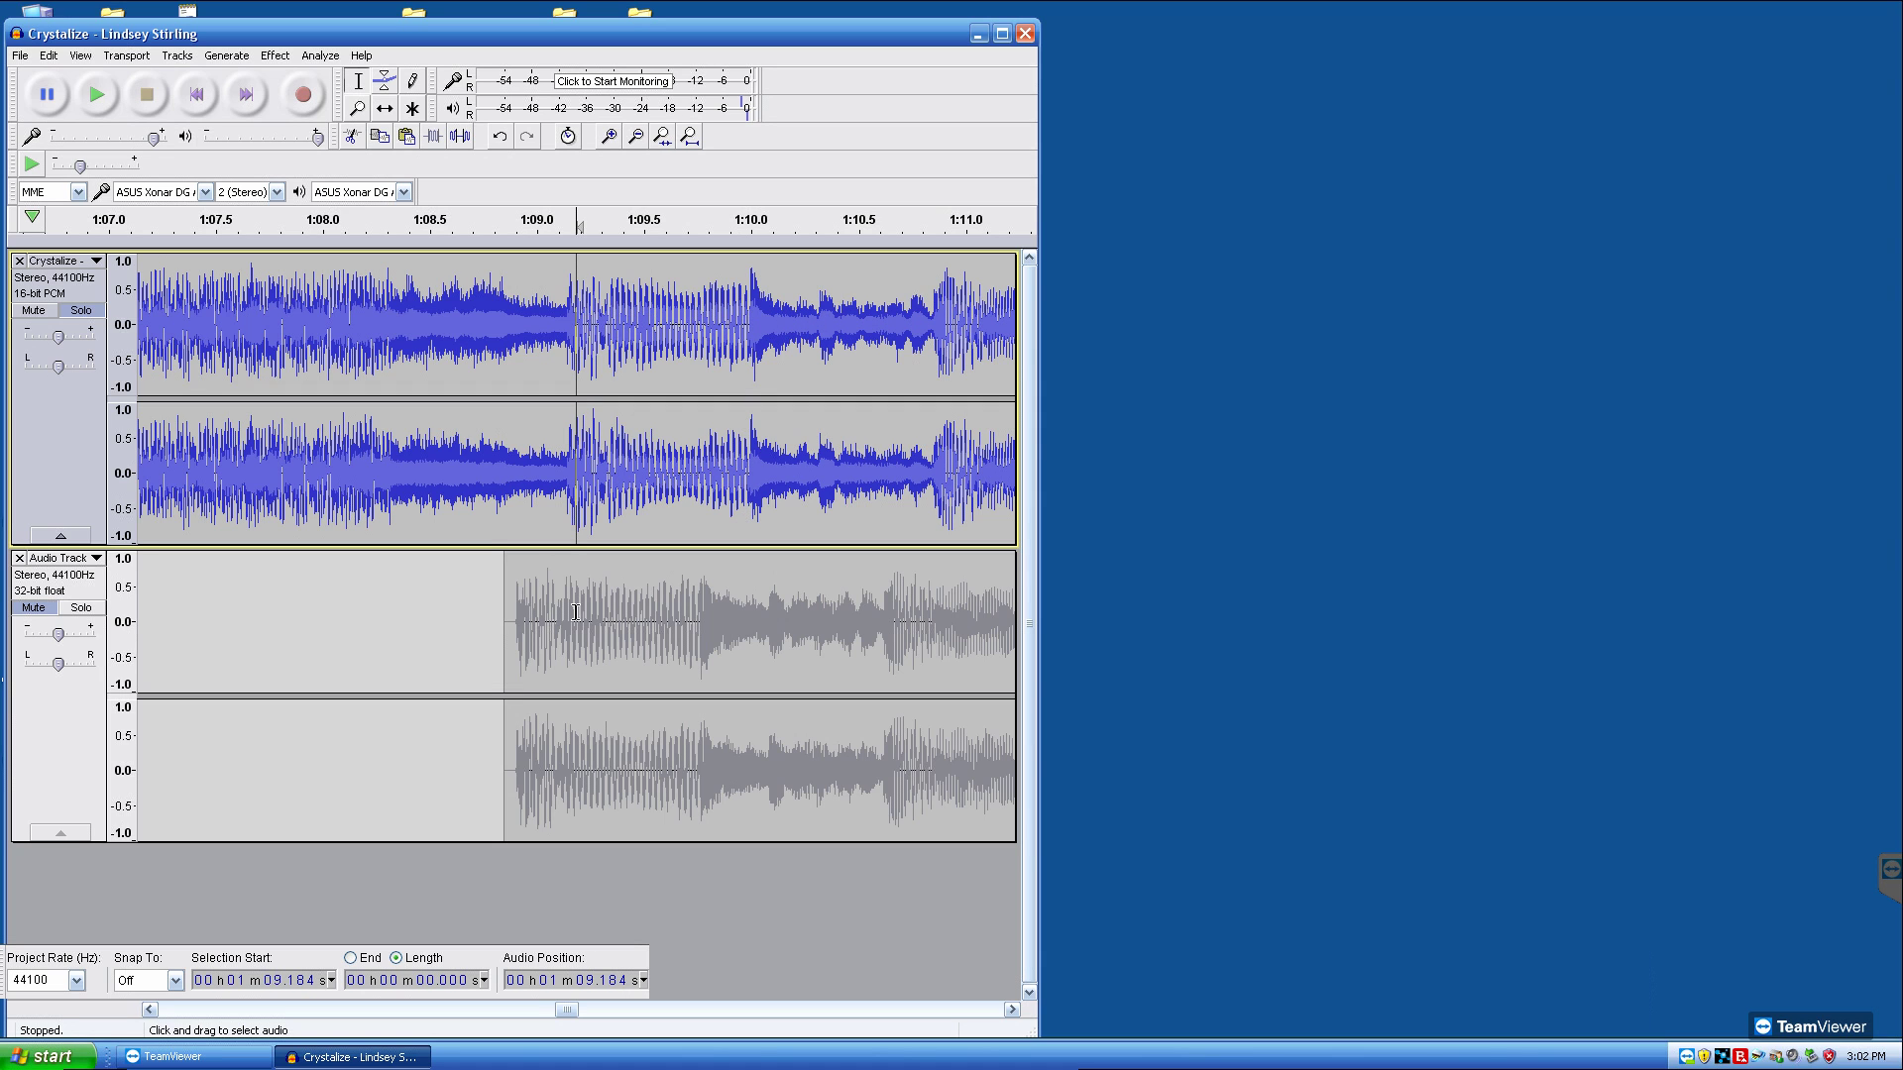
left_click(35, 607)
left_click(385, 108)
left_click_drag(602, 626, 646, 616)
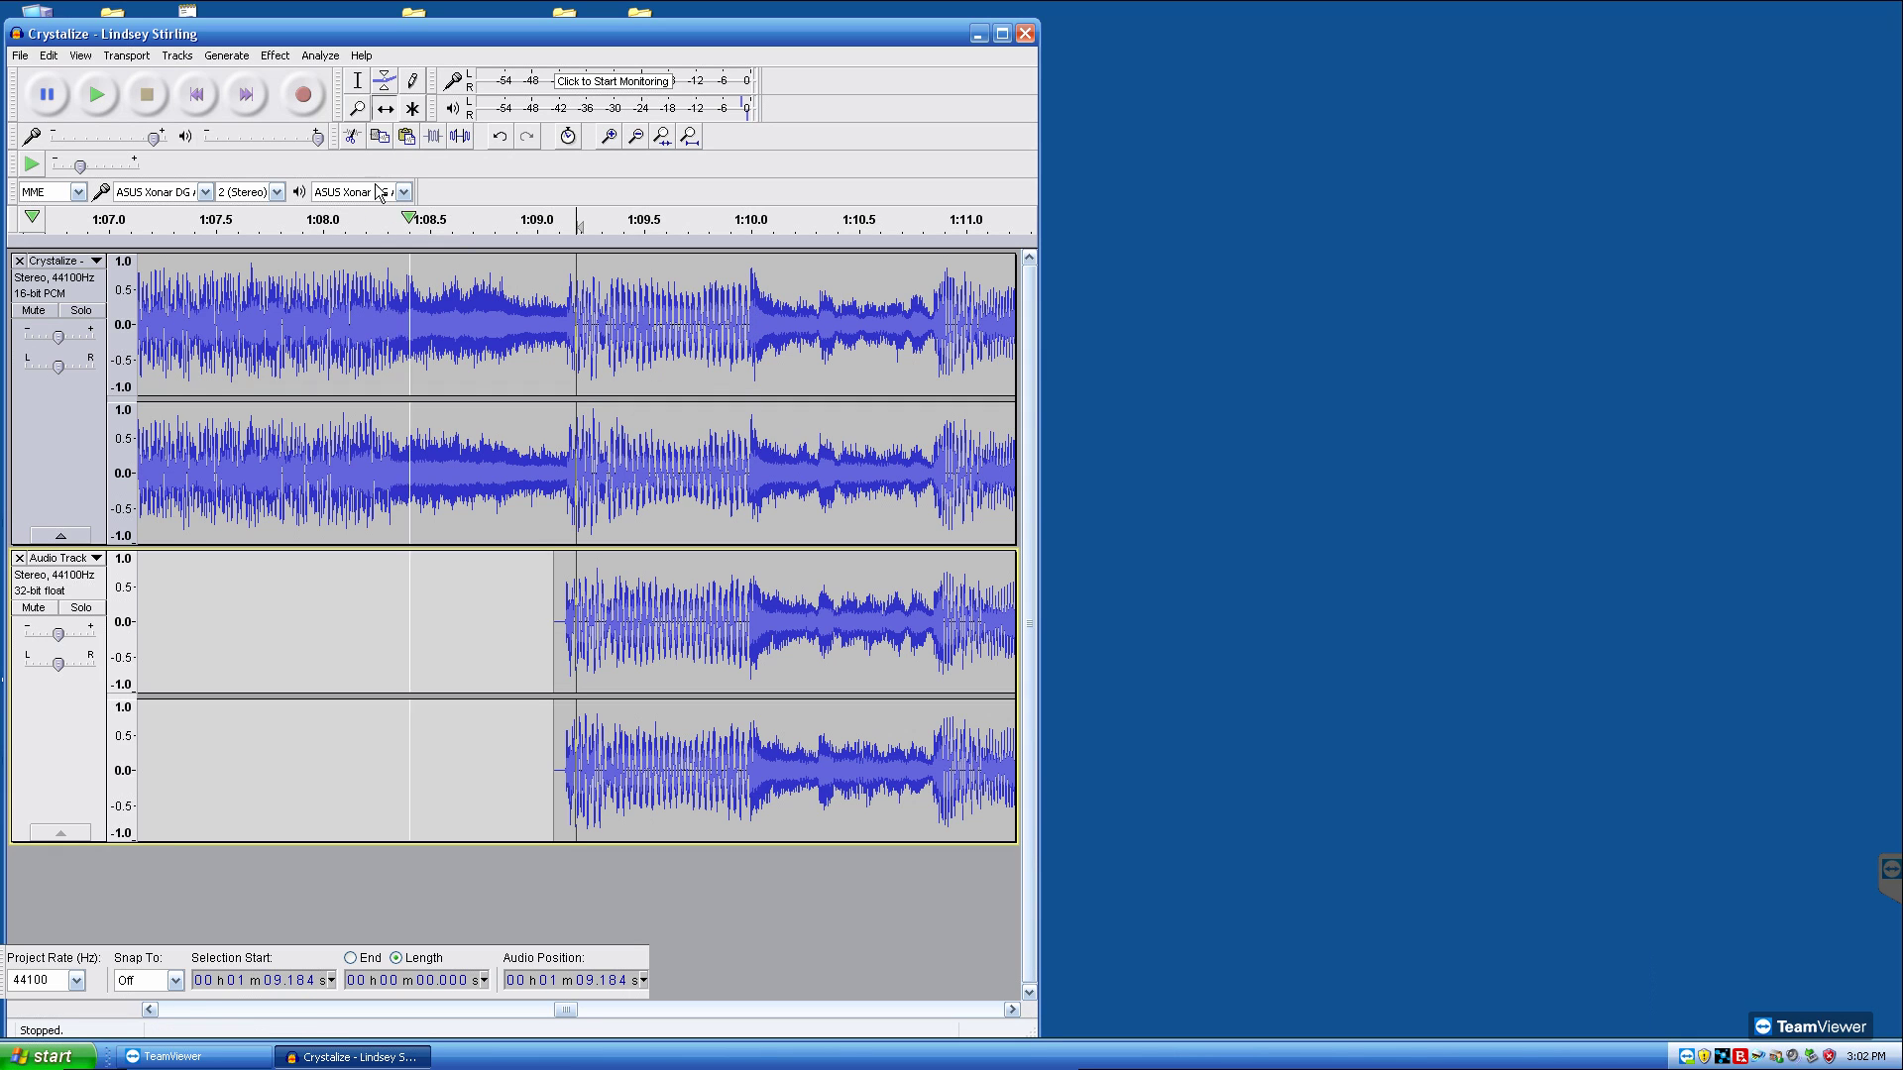
Step: Delete the original track's audio from the beat at about 1:09.98 to its end
left_click(358, 81)
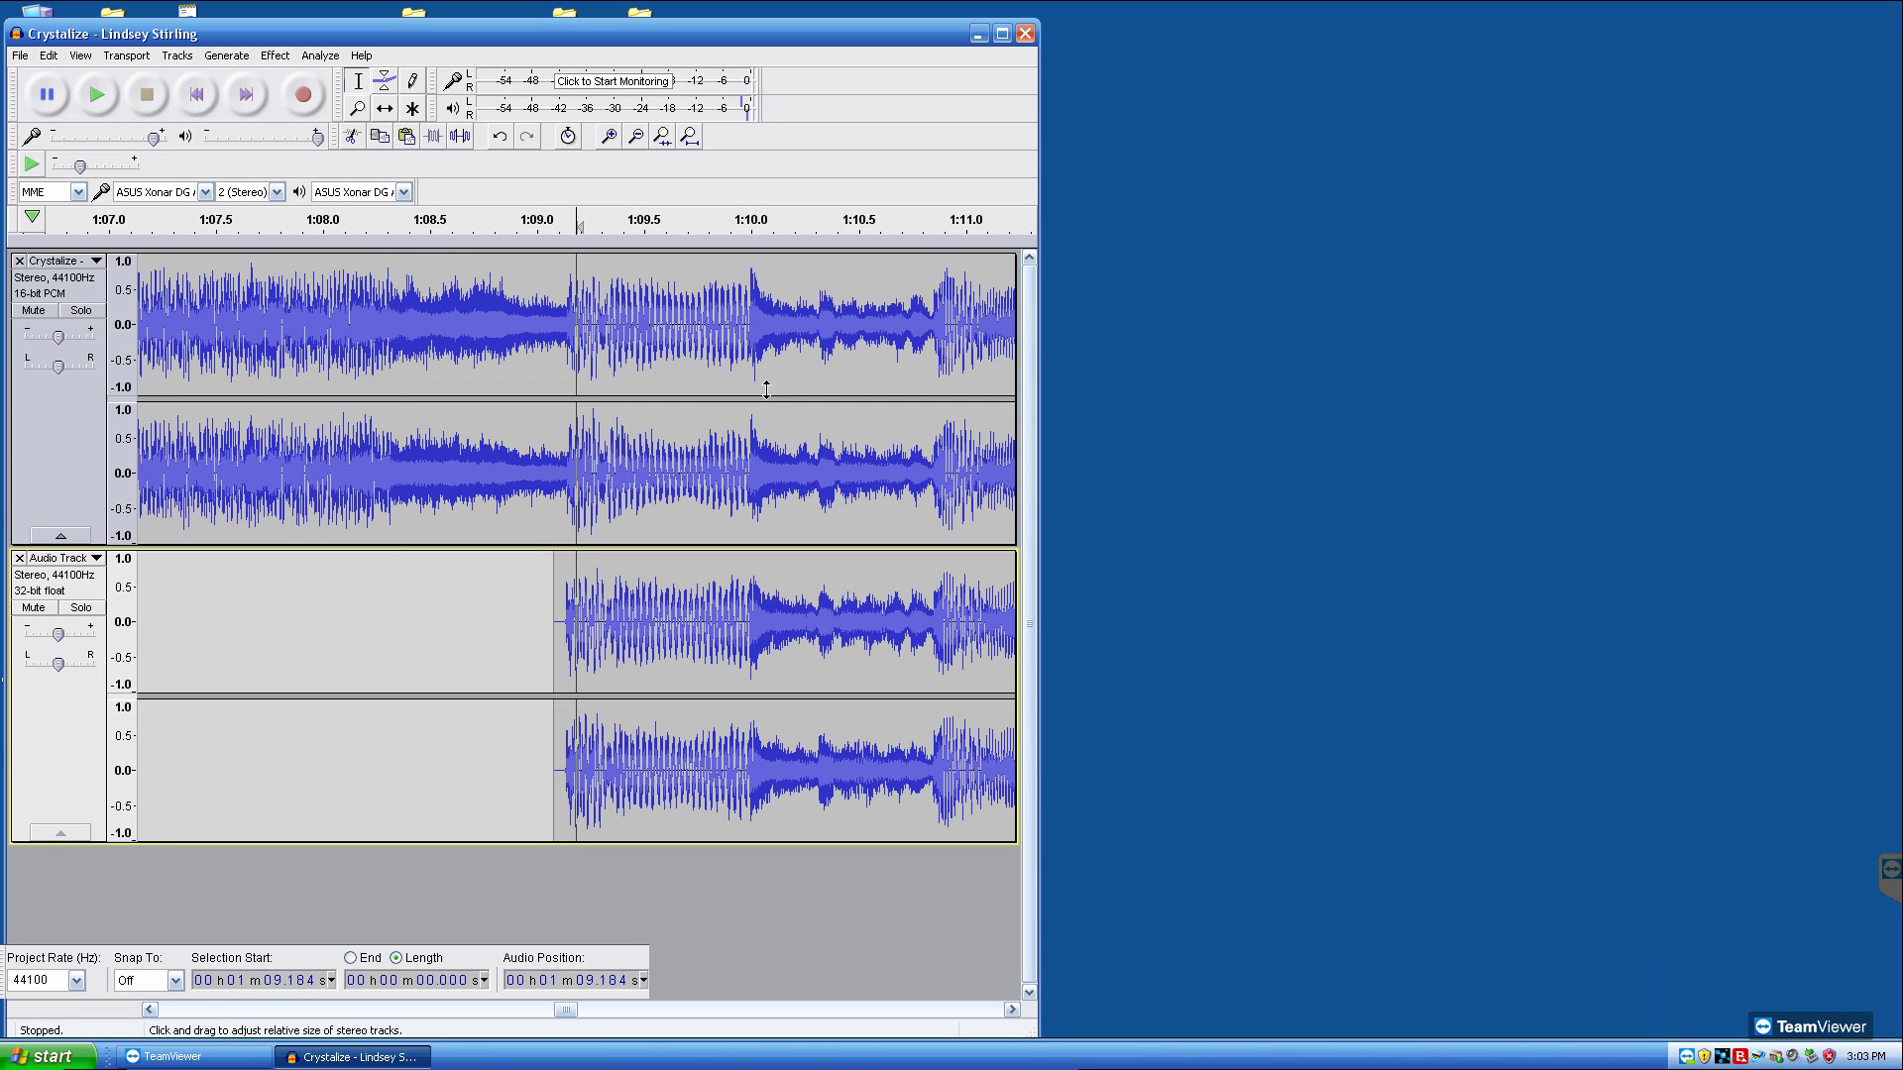
left_click(750, 329)
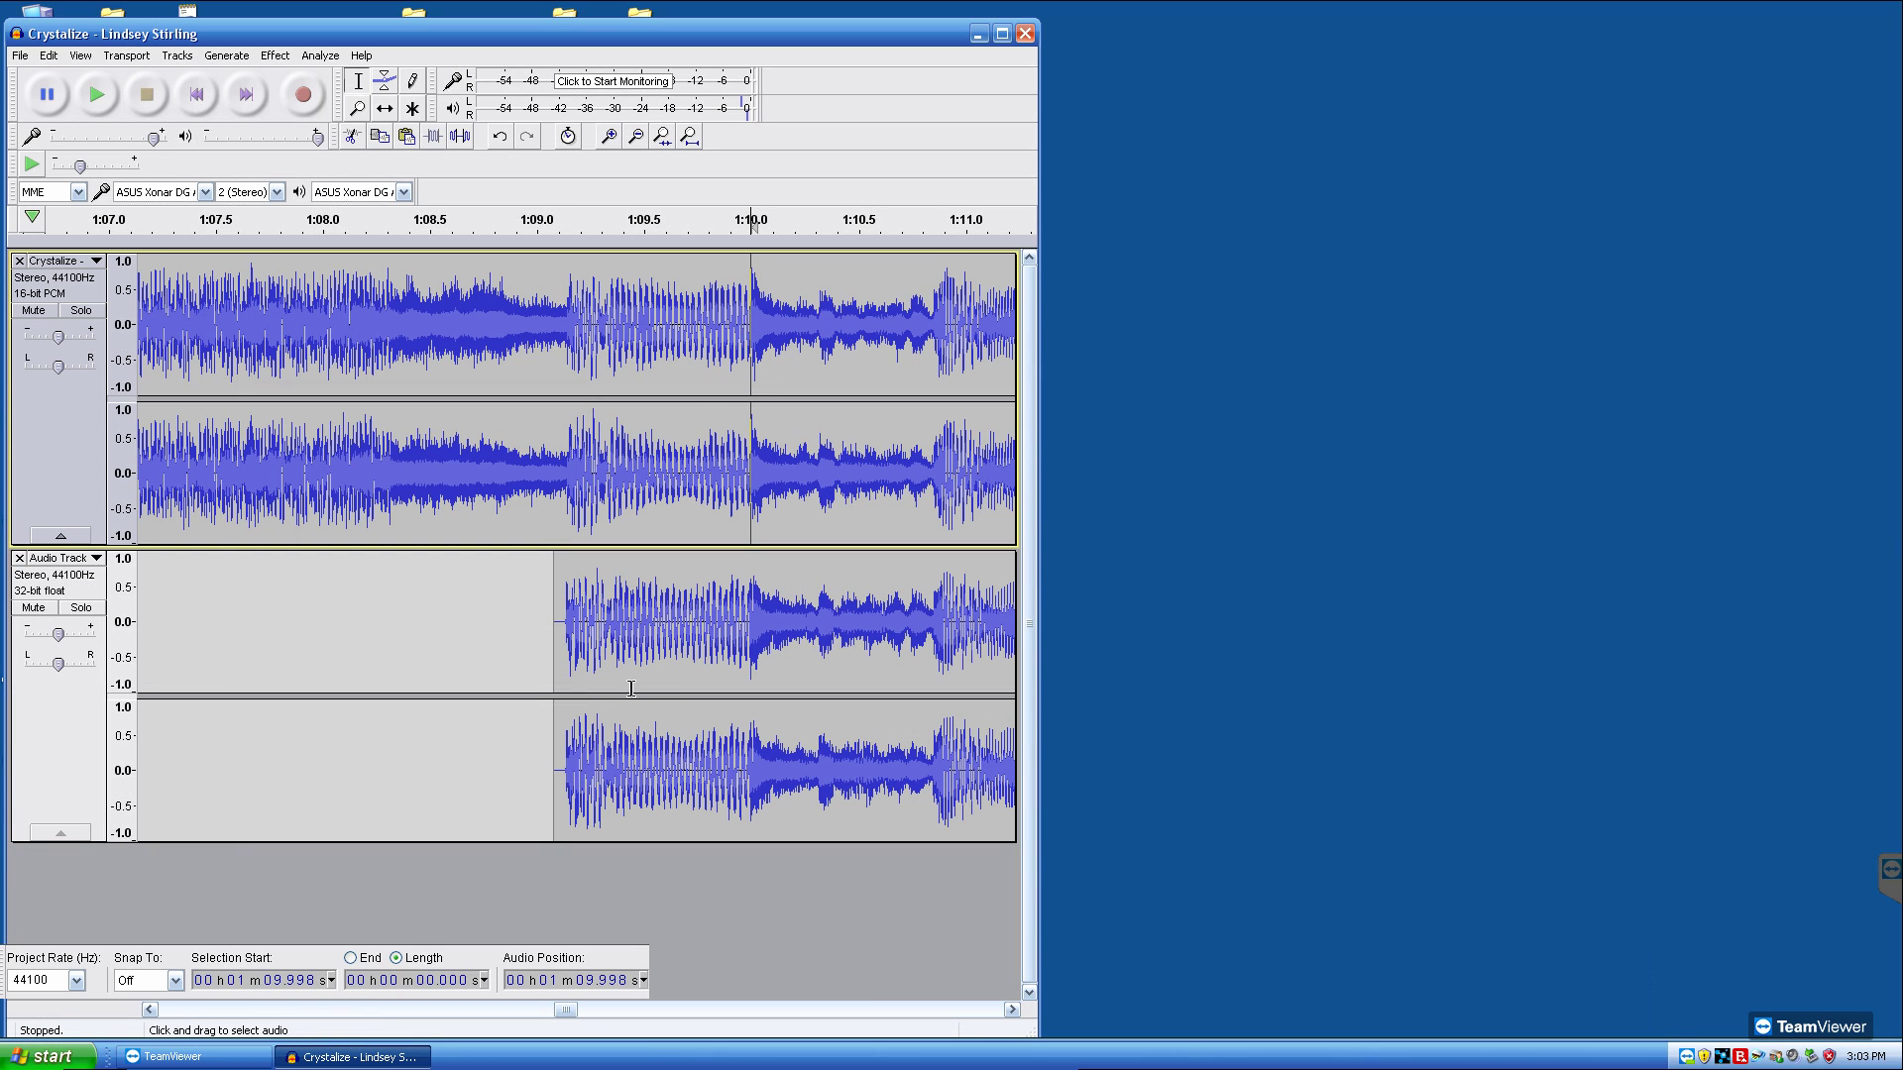
left_click(749, 611)
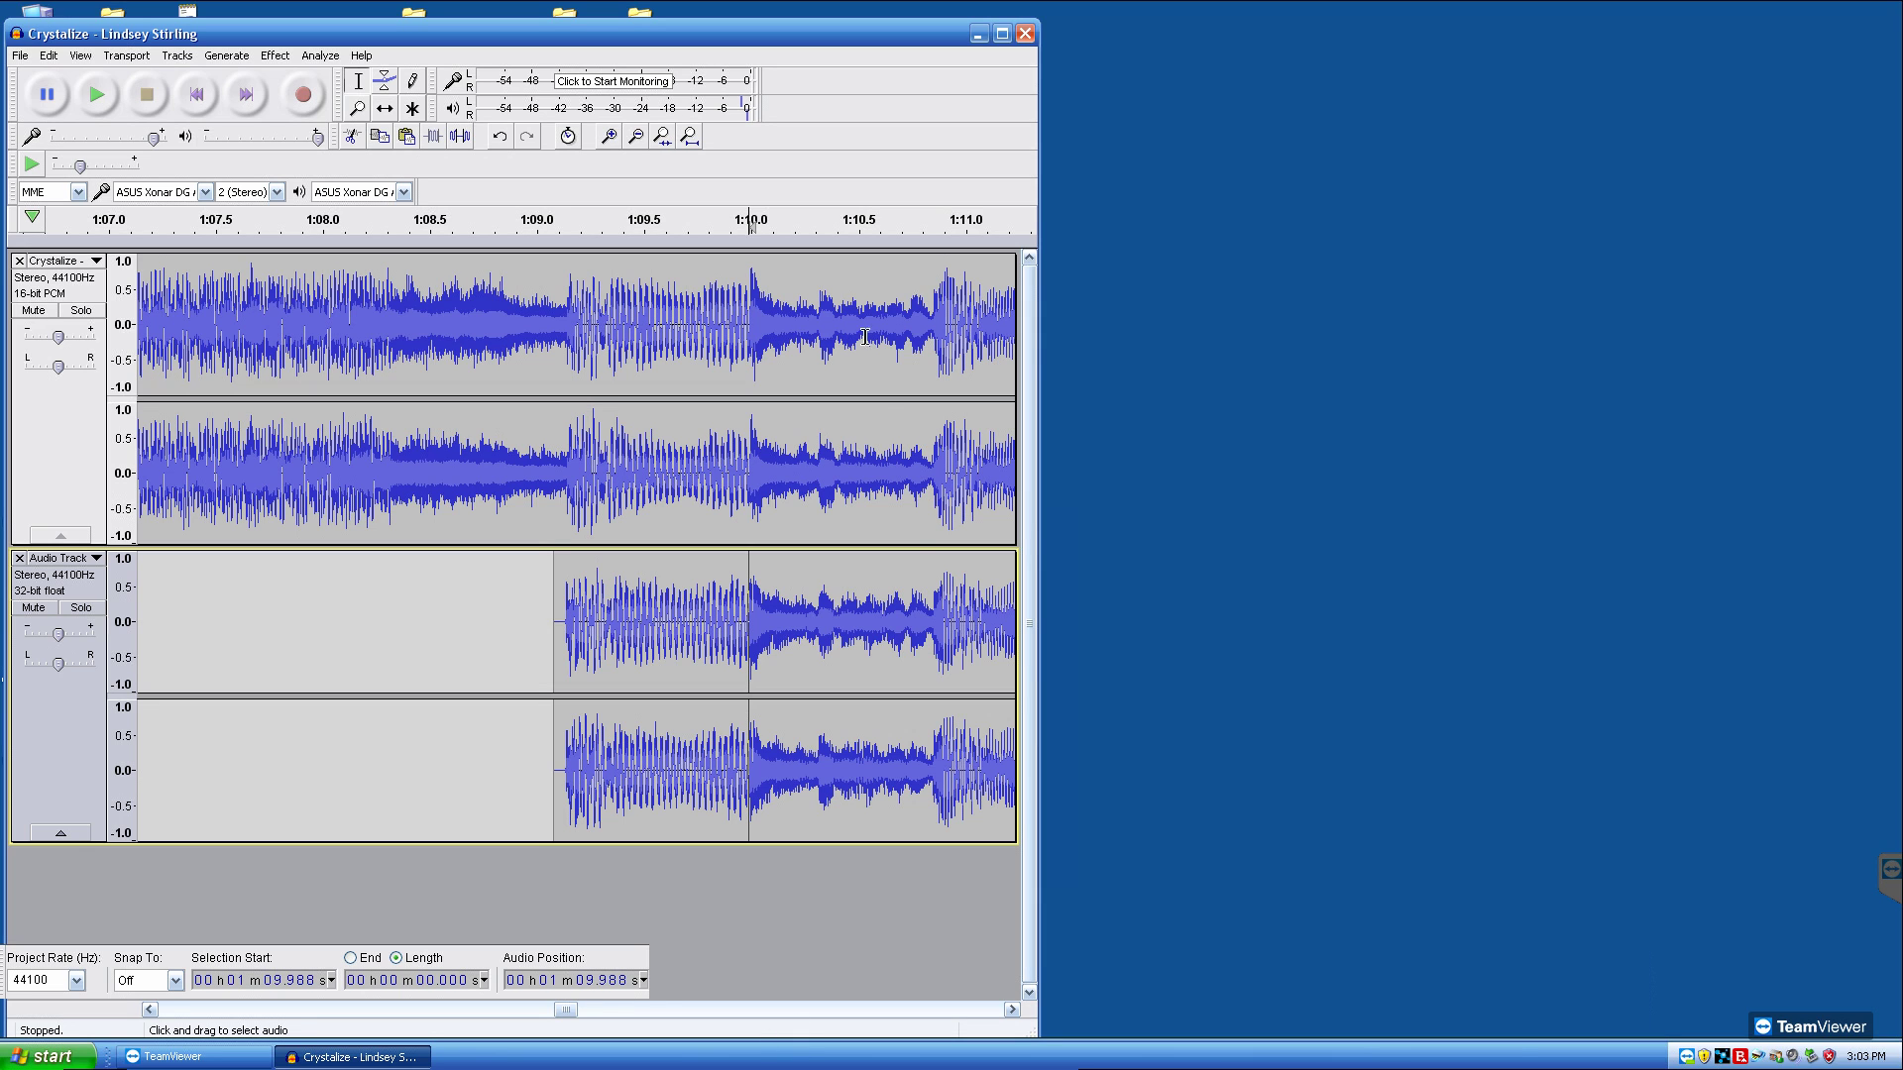
left_click(748, 343)
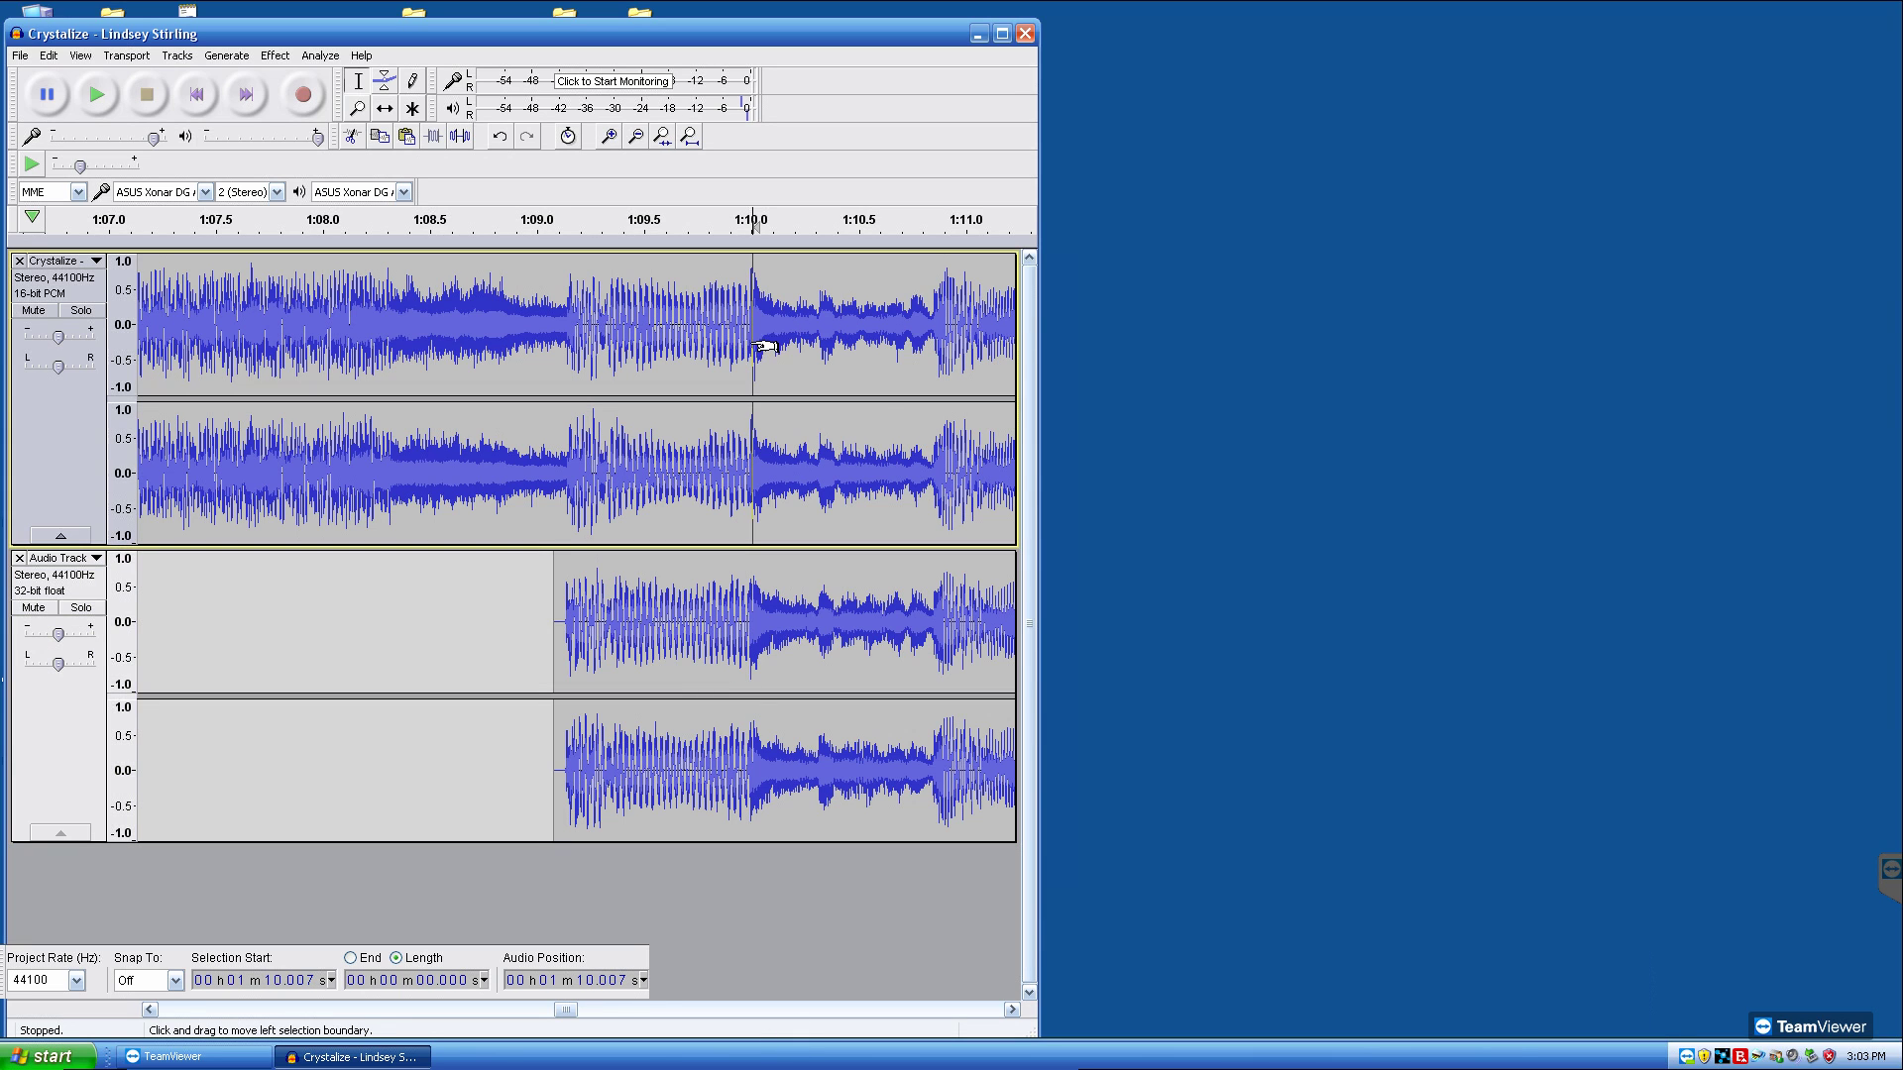
left_click_drag(747, 344, 958, 342)
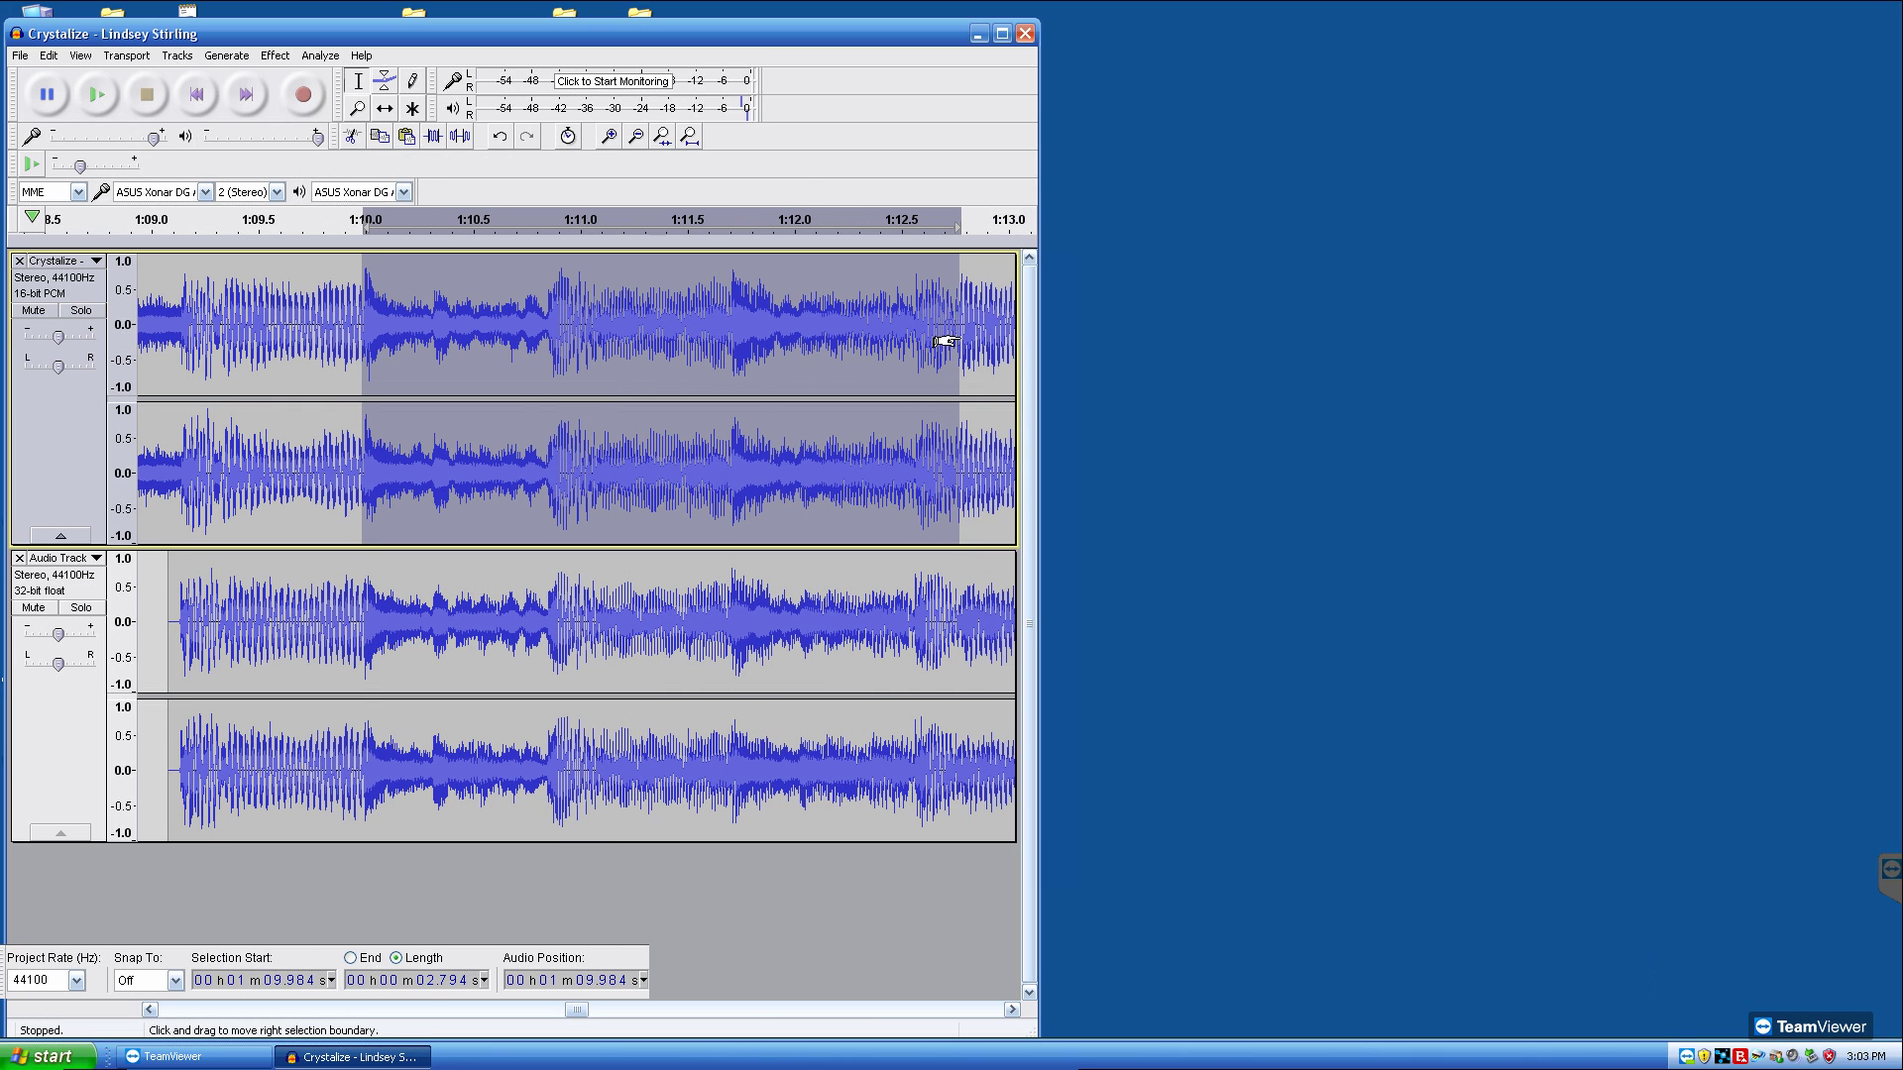
key("ctrl+3")
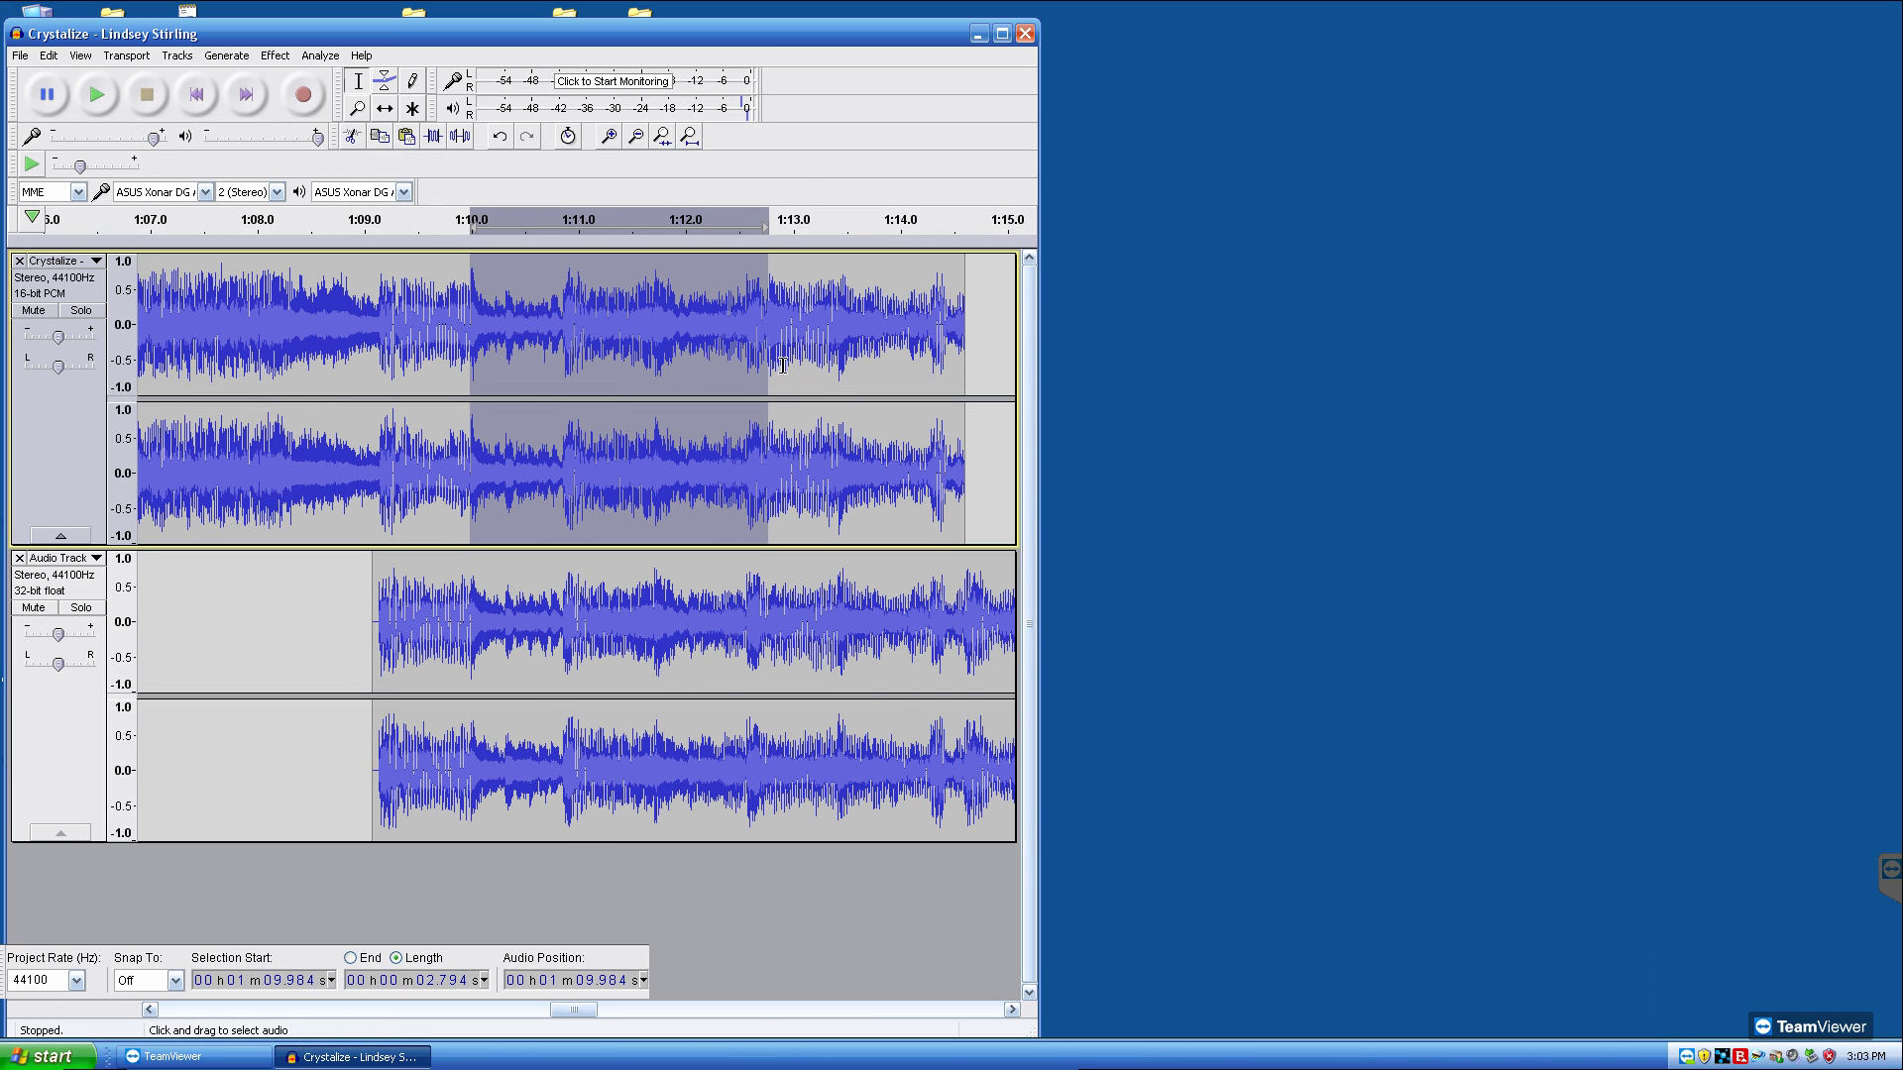
left_click_drag(753, 374, 975, 365)
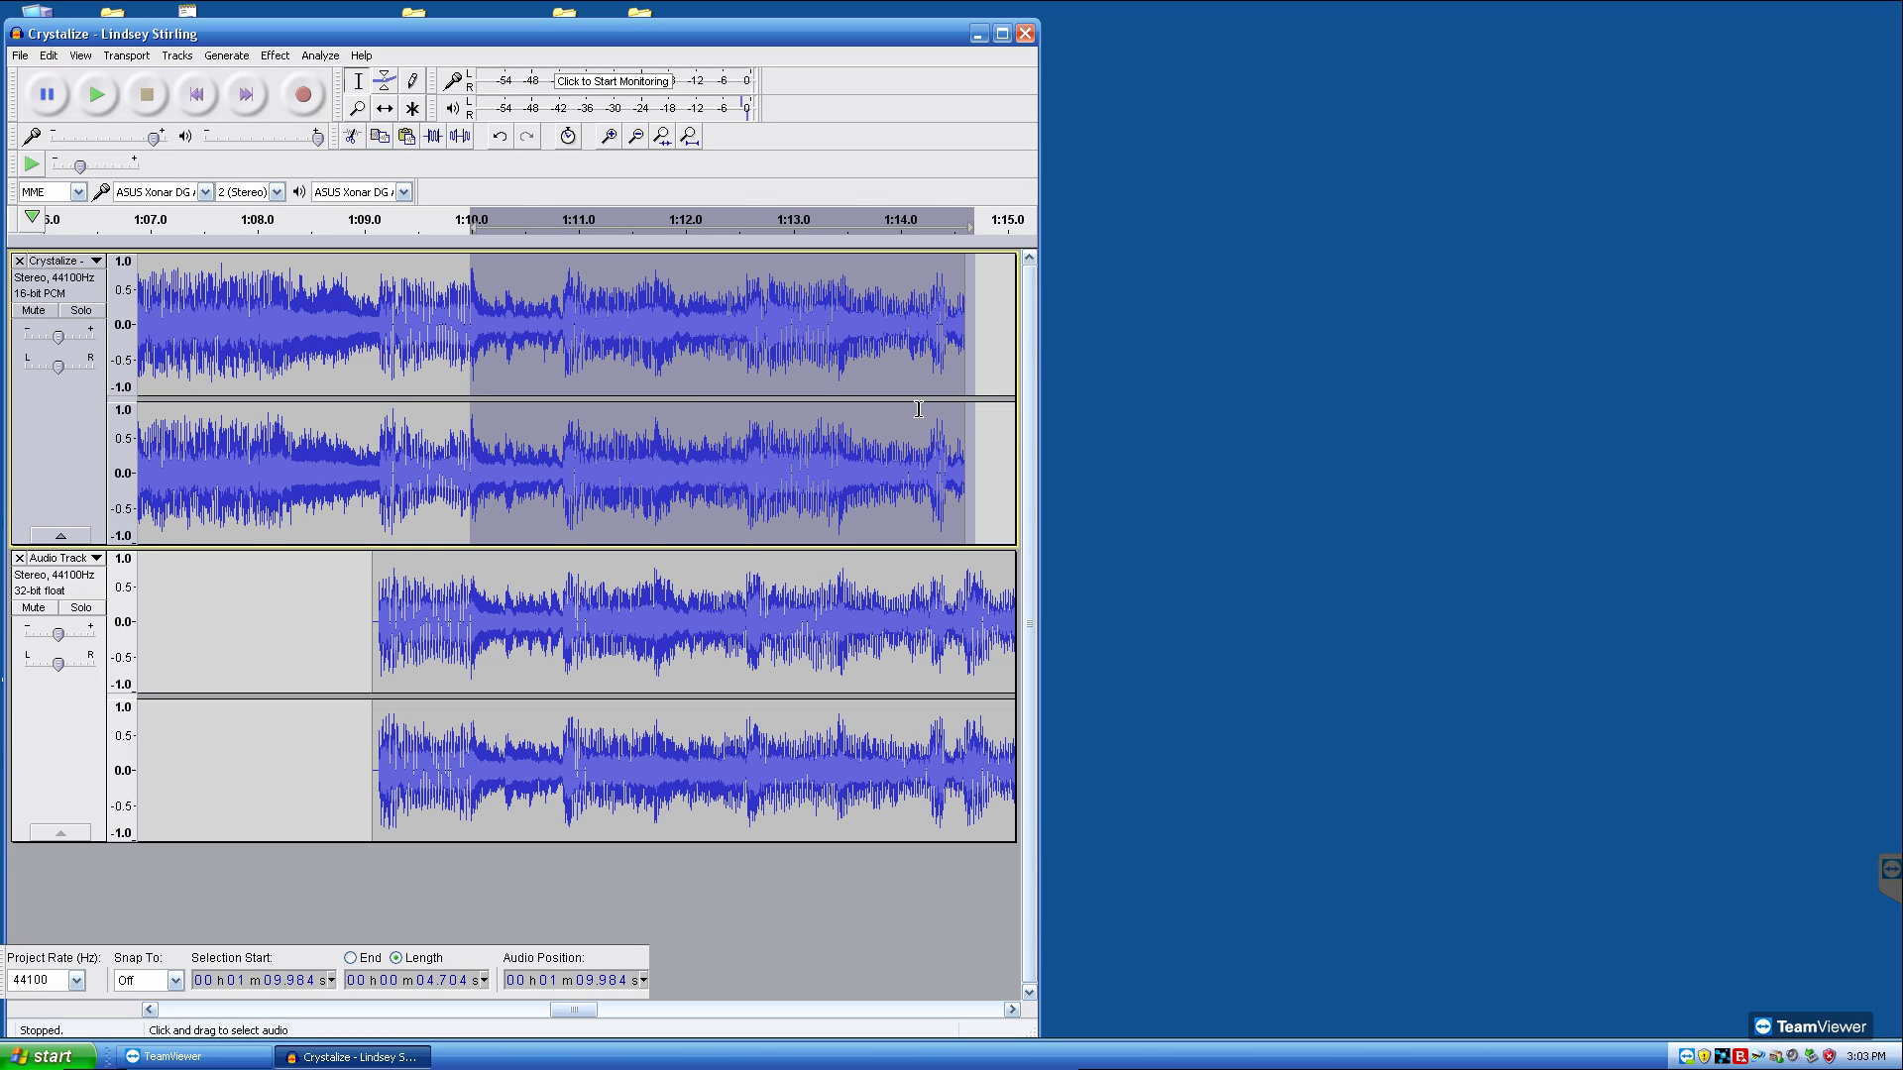
key("Delete")
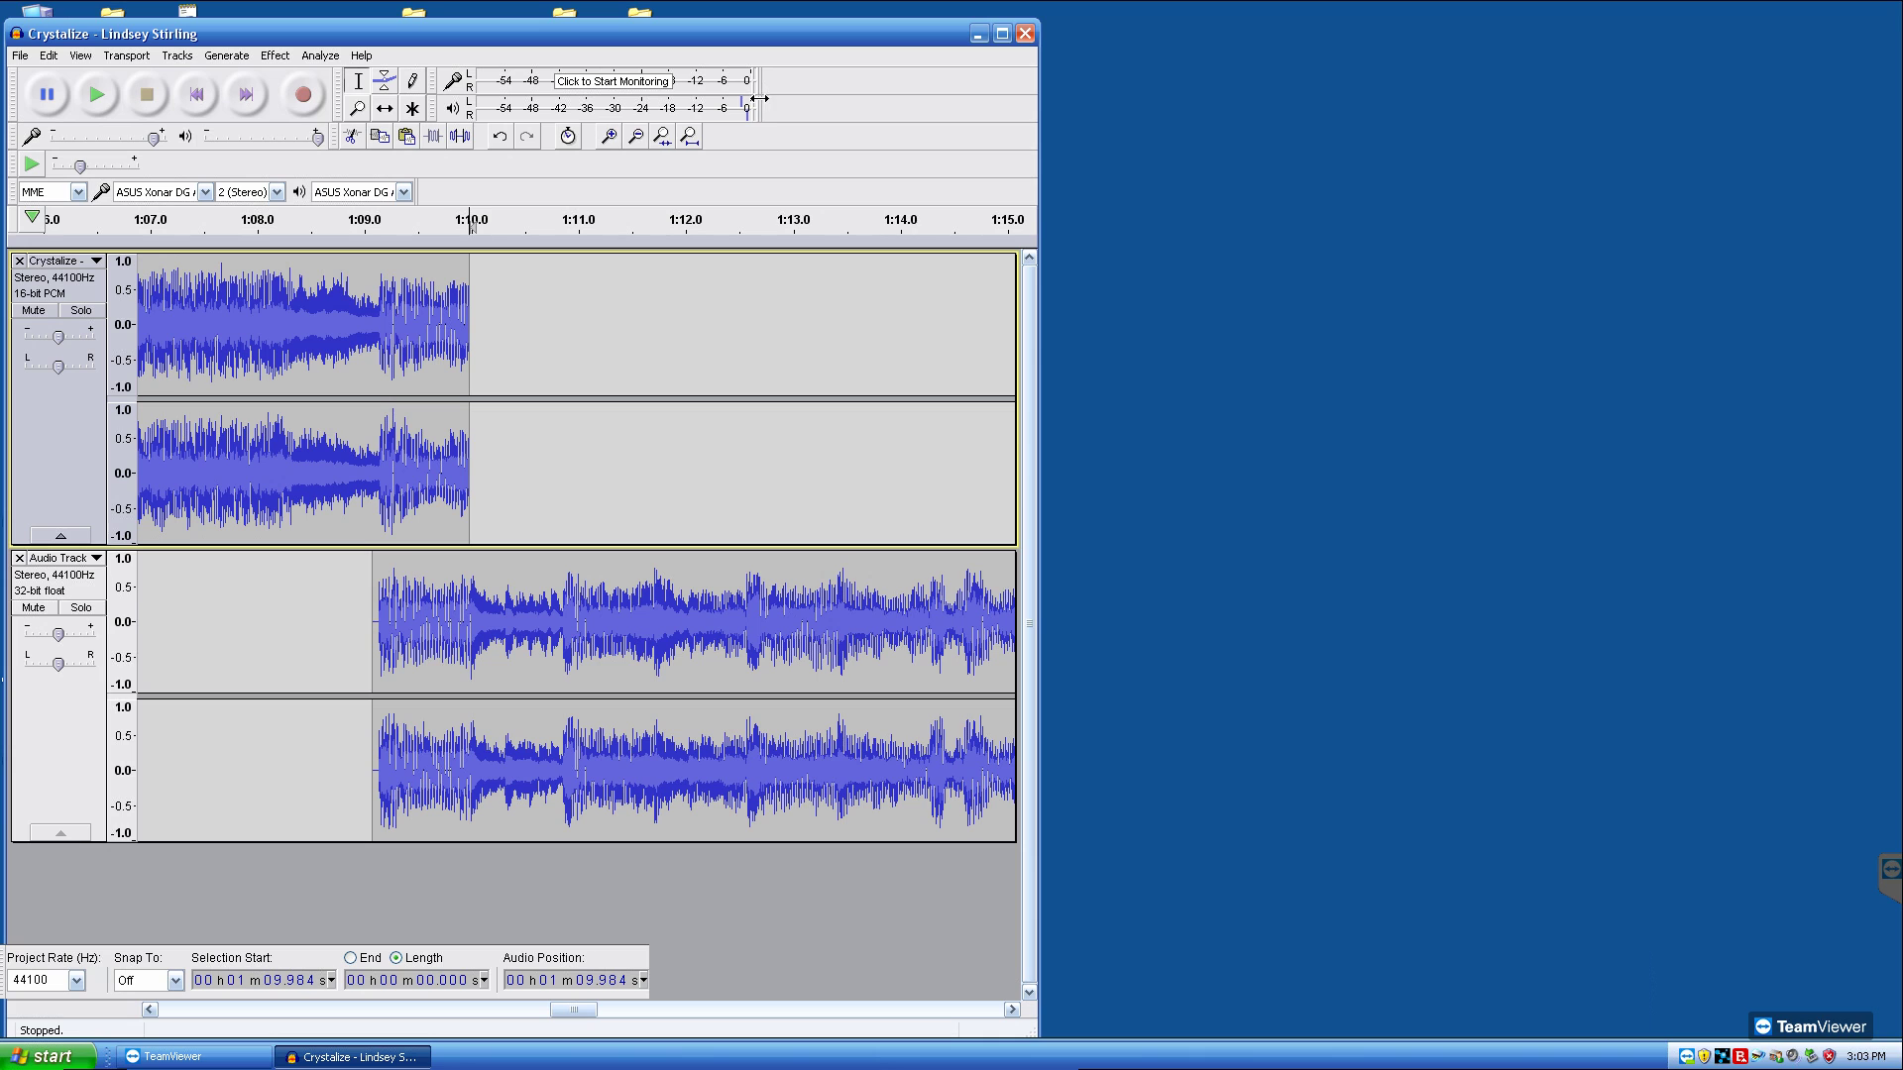
Step: Play both tracks across the join, starting from about 1:08.3
left_click(288, 335)
left_click(97, 95)
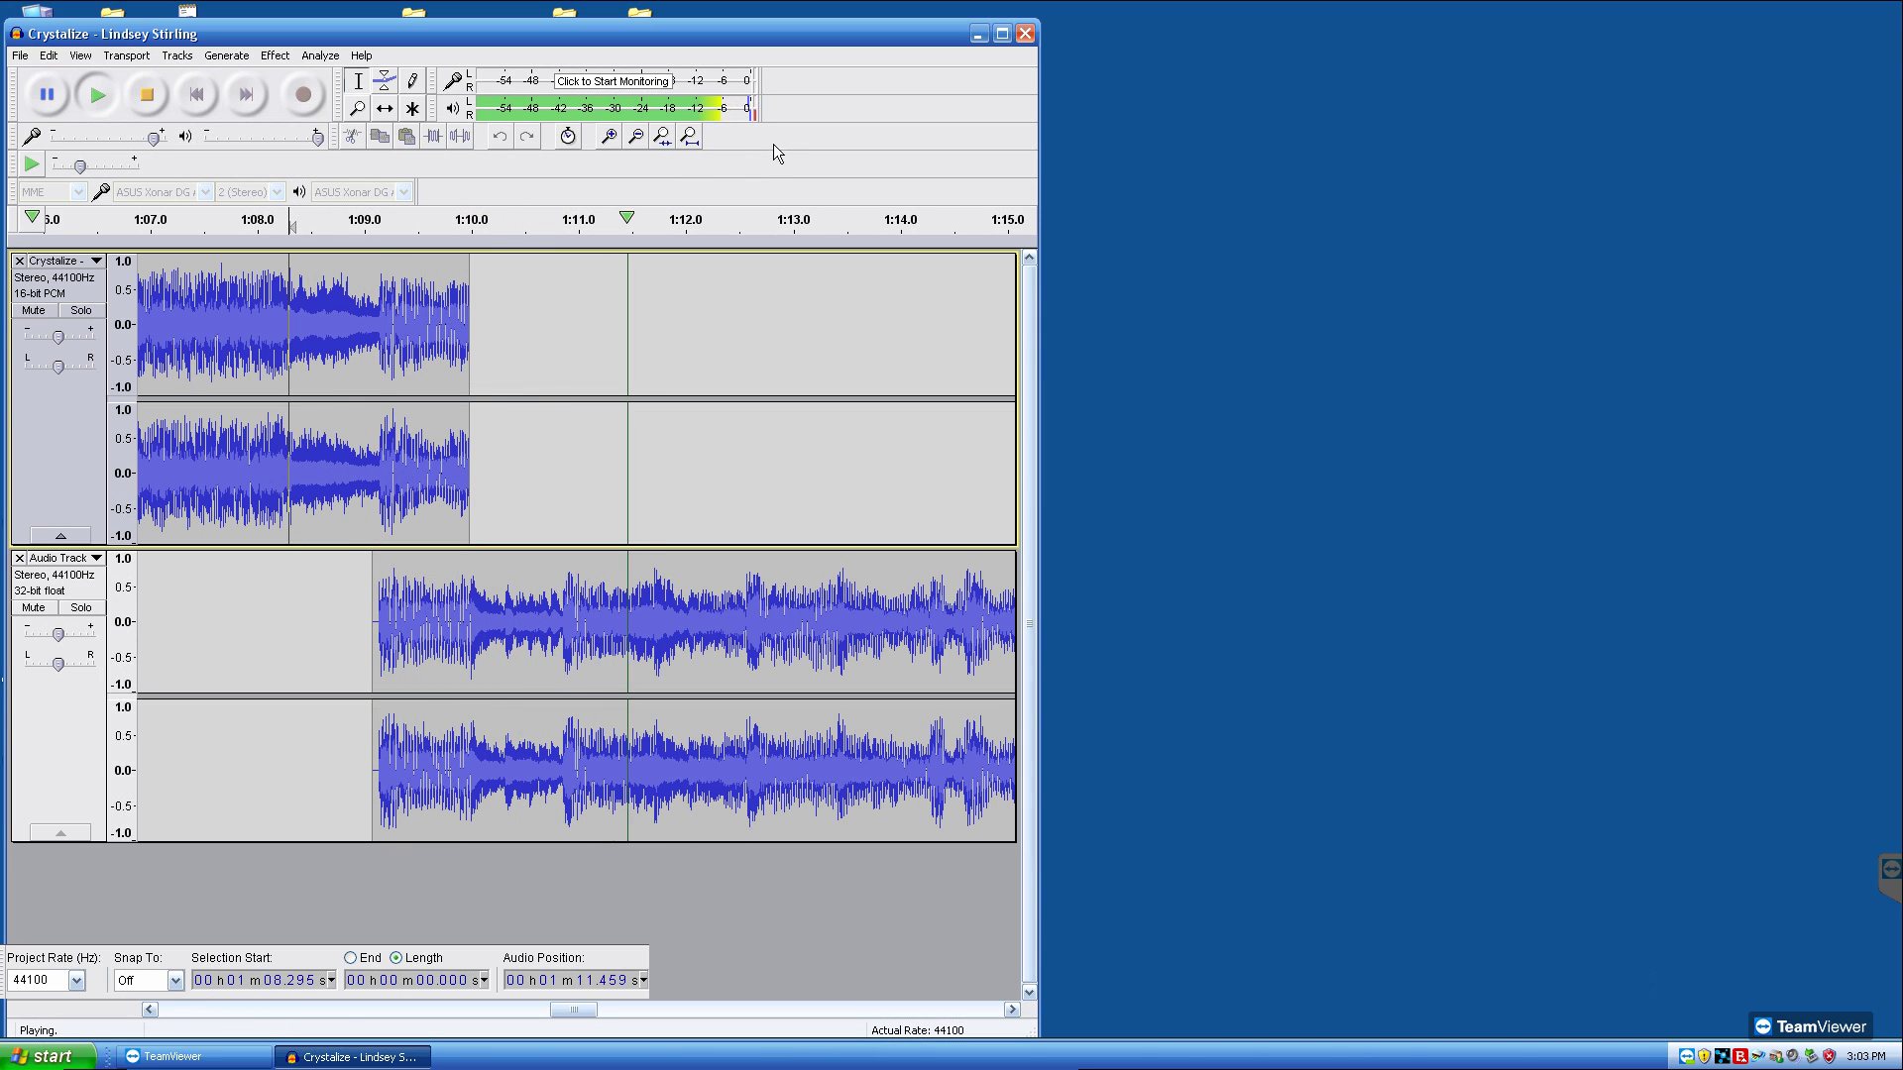
left_click(147, 94)
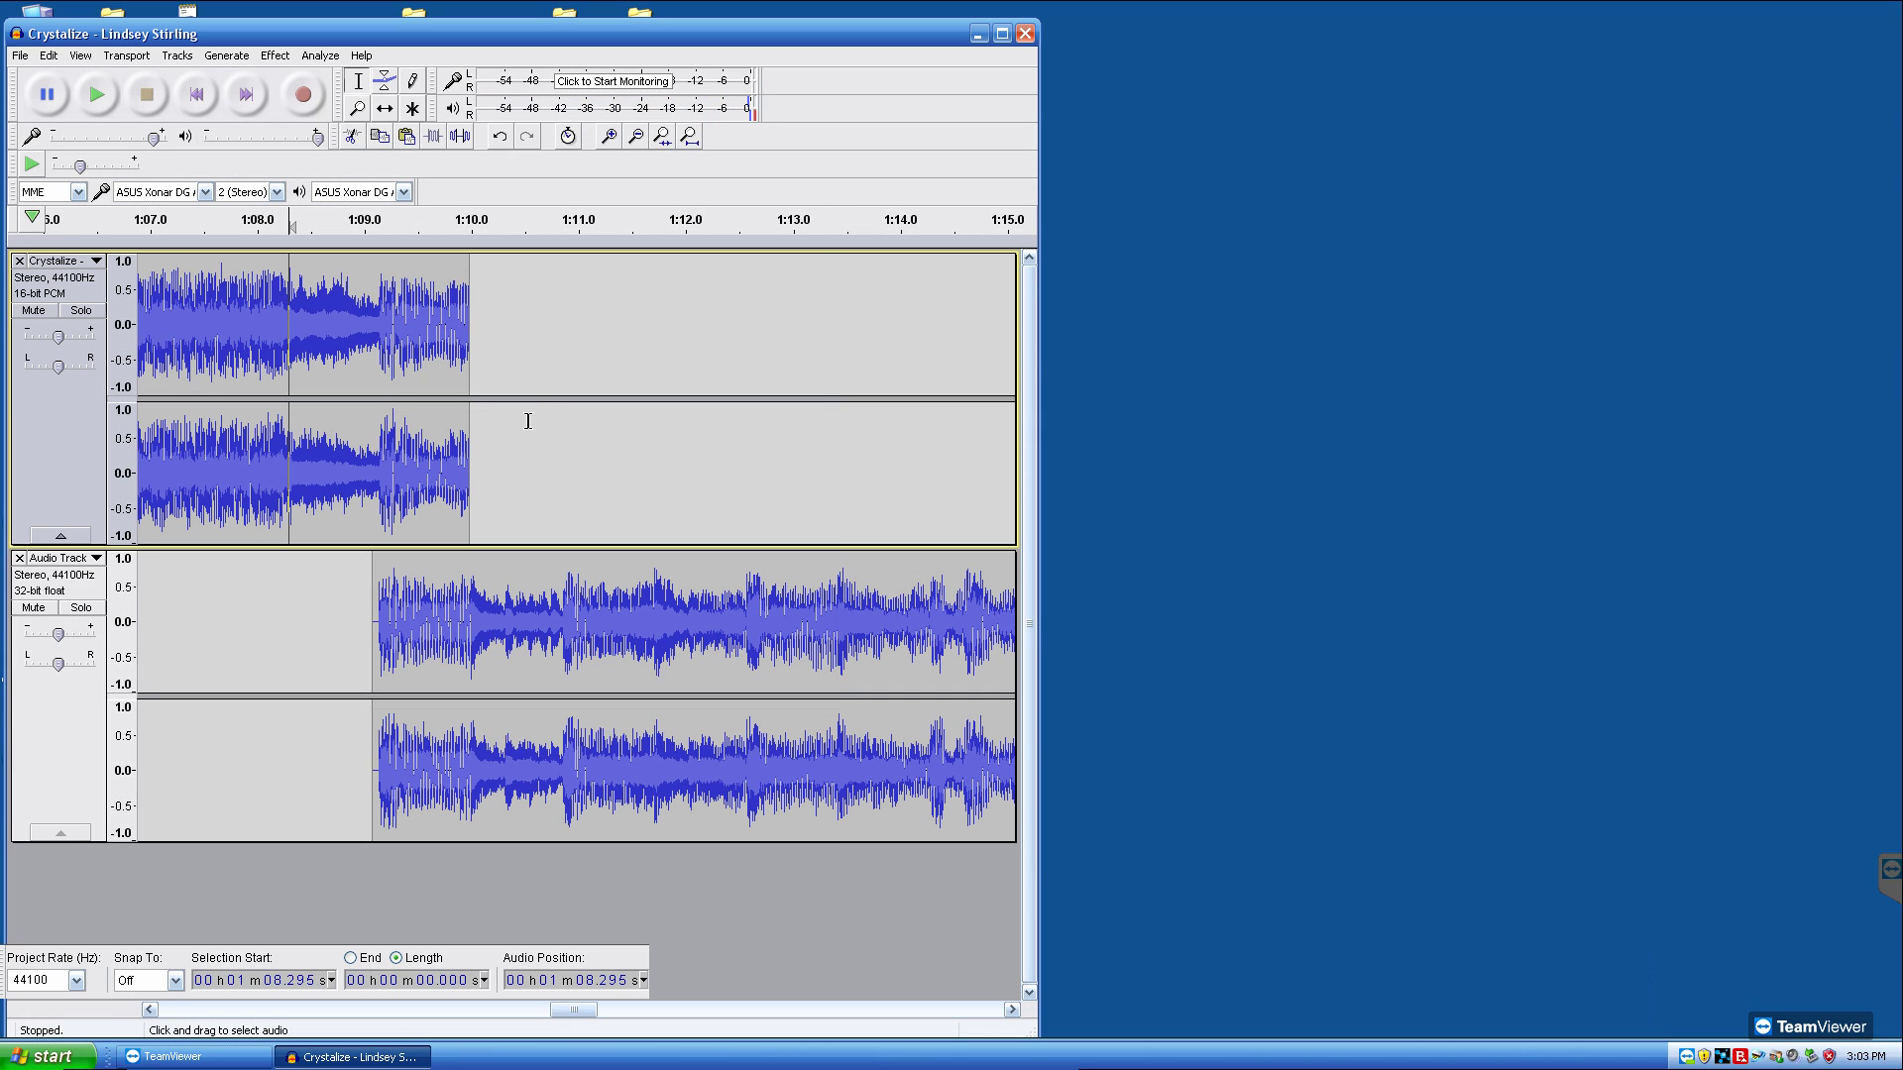
Step: Apply Fade Out to the original track's ending, from about 1:09.12 to 1:09.98
left_click(469, 387)
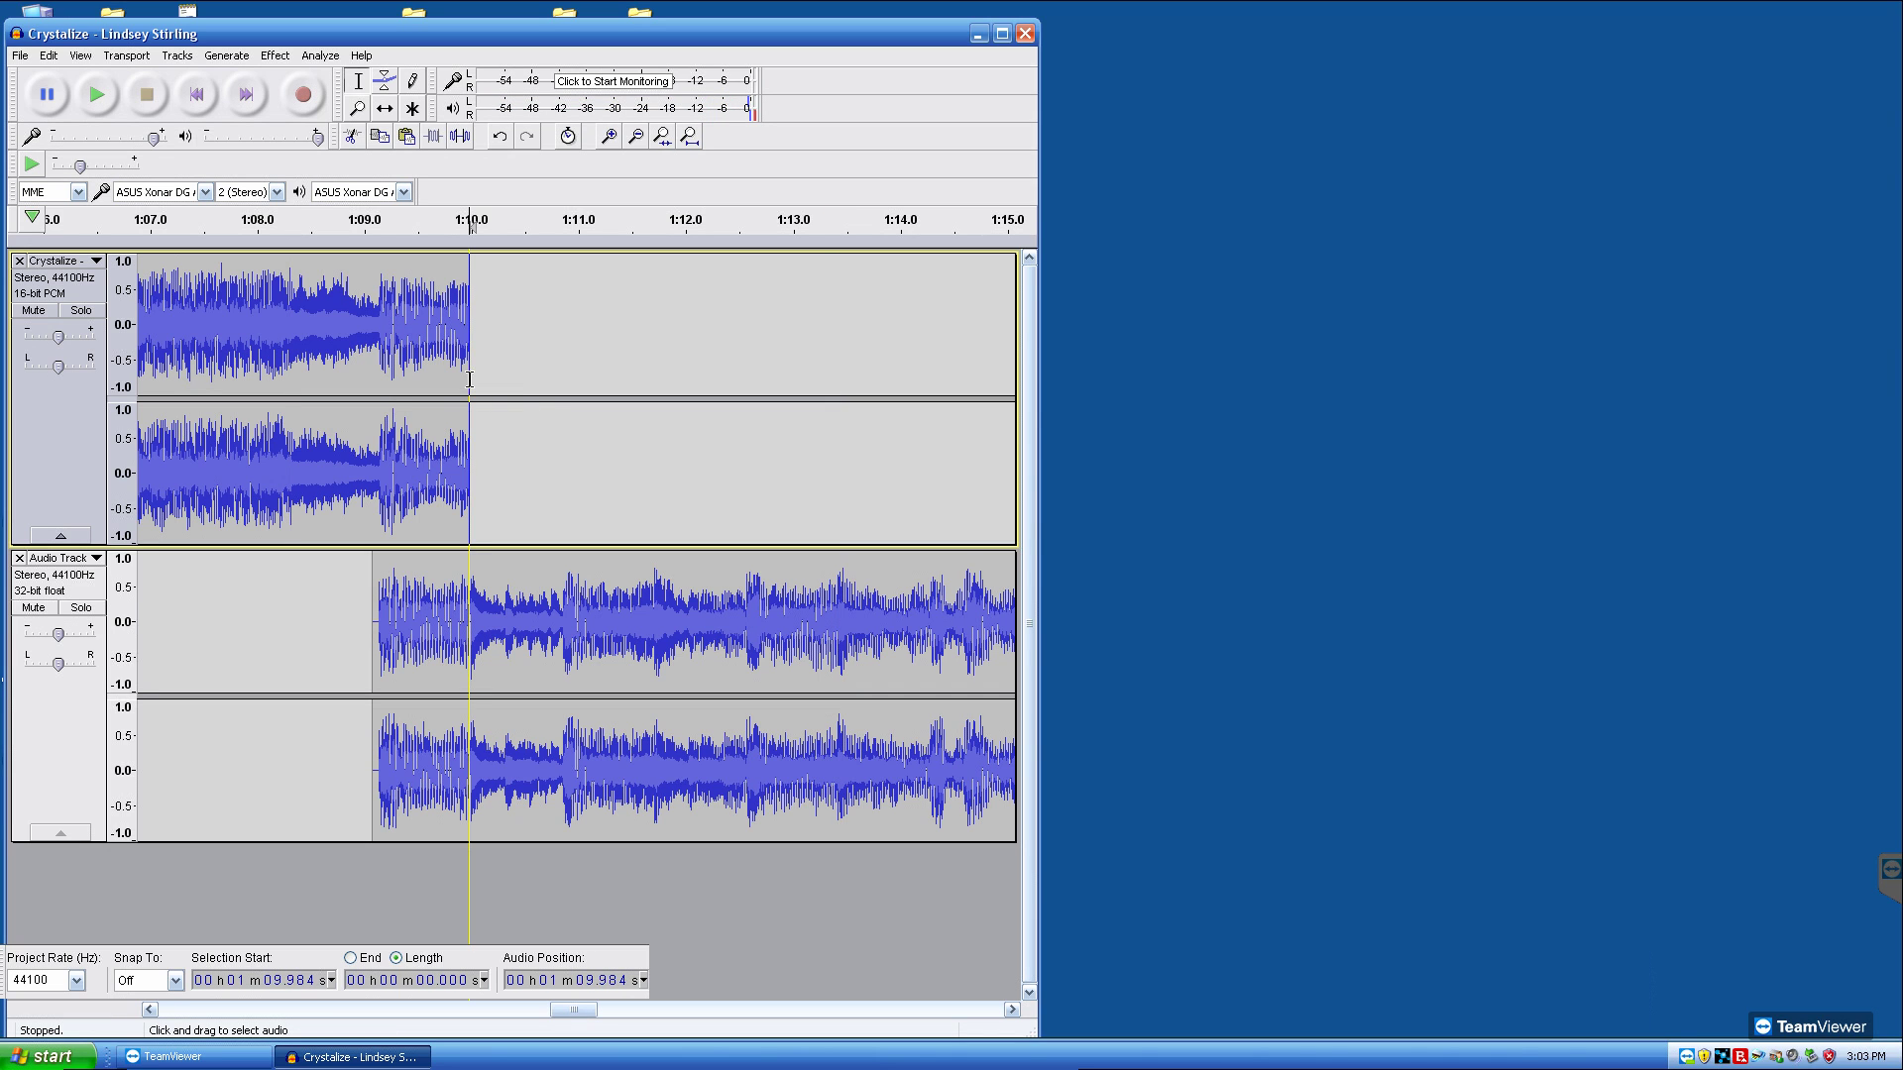
left_click_drag(439, 379, 378, 380)
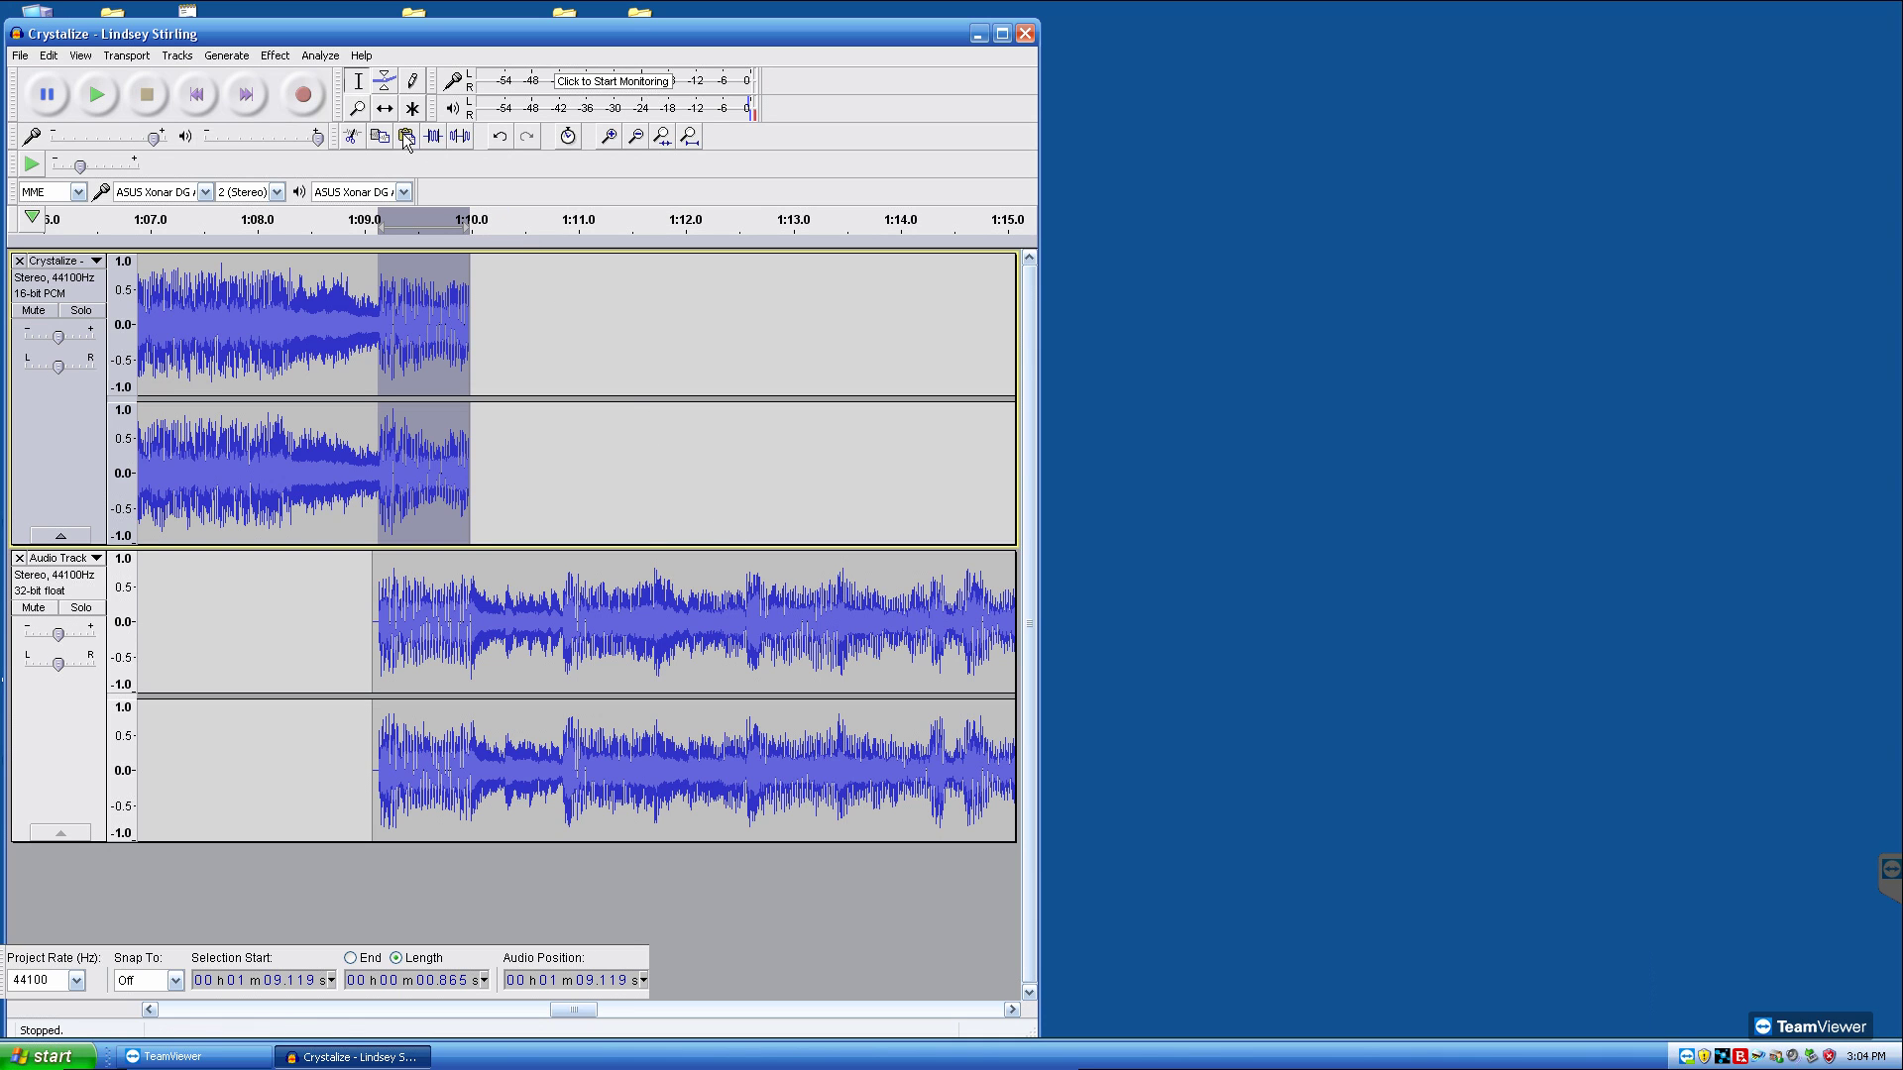
left_click(276, 55)
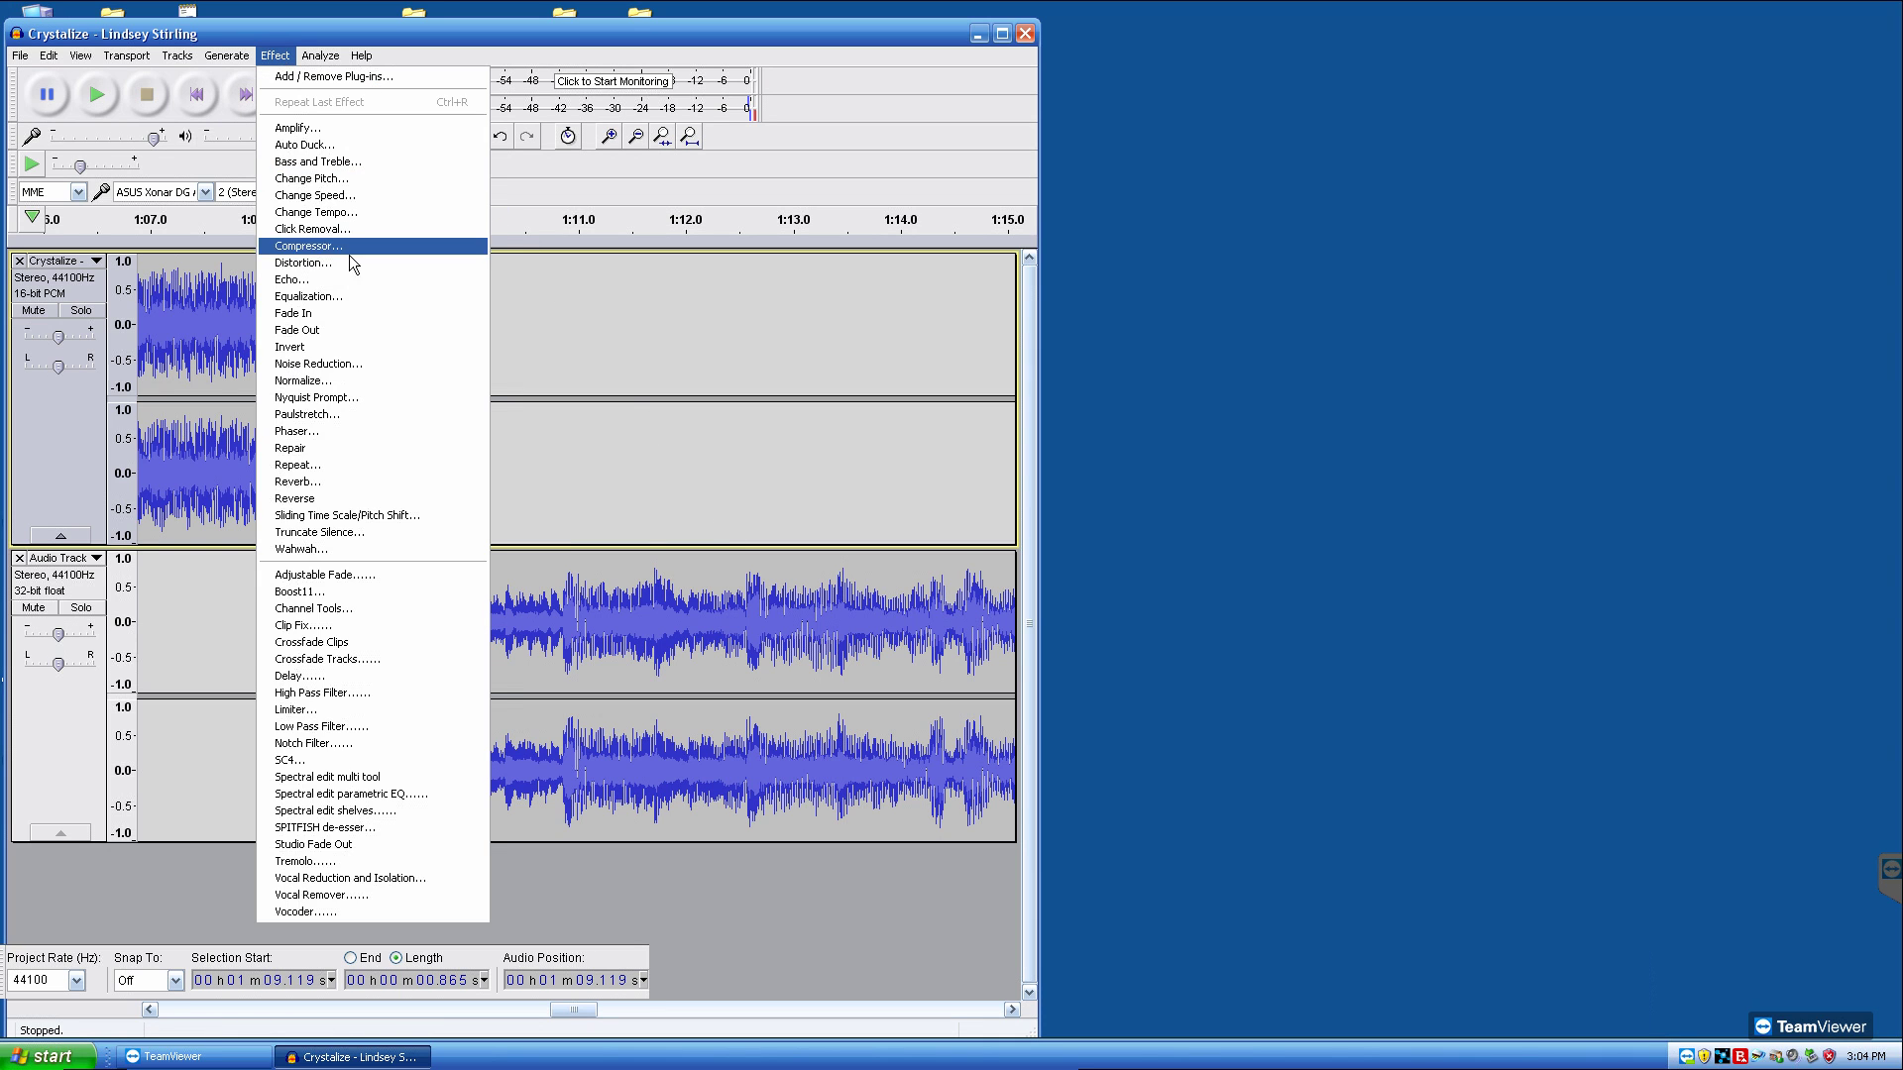
left_click(345, 329)
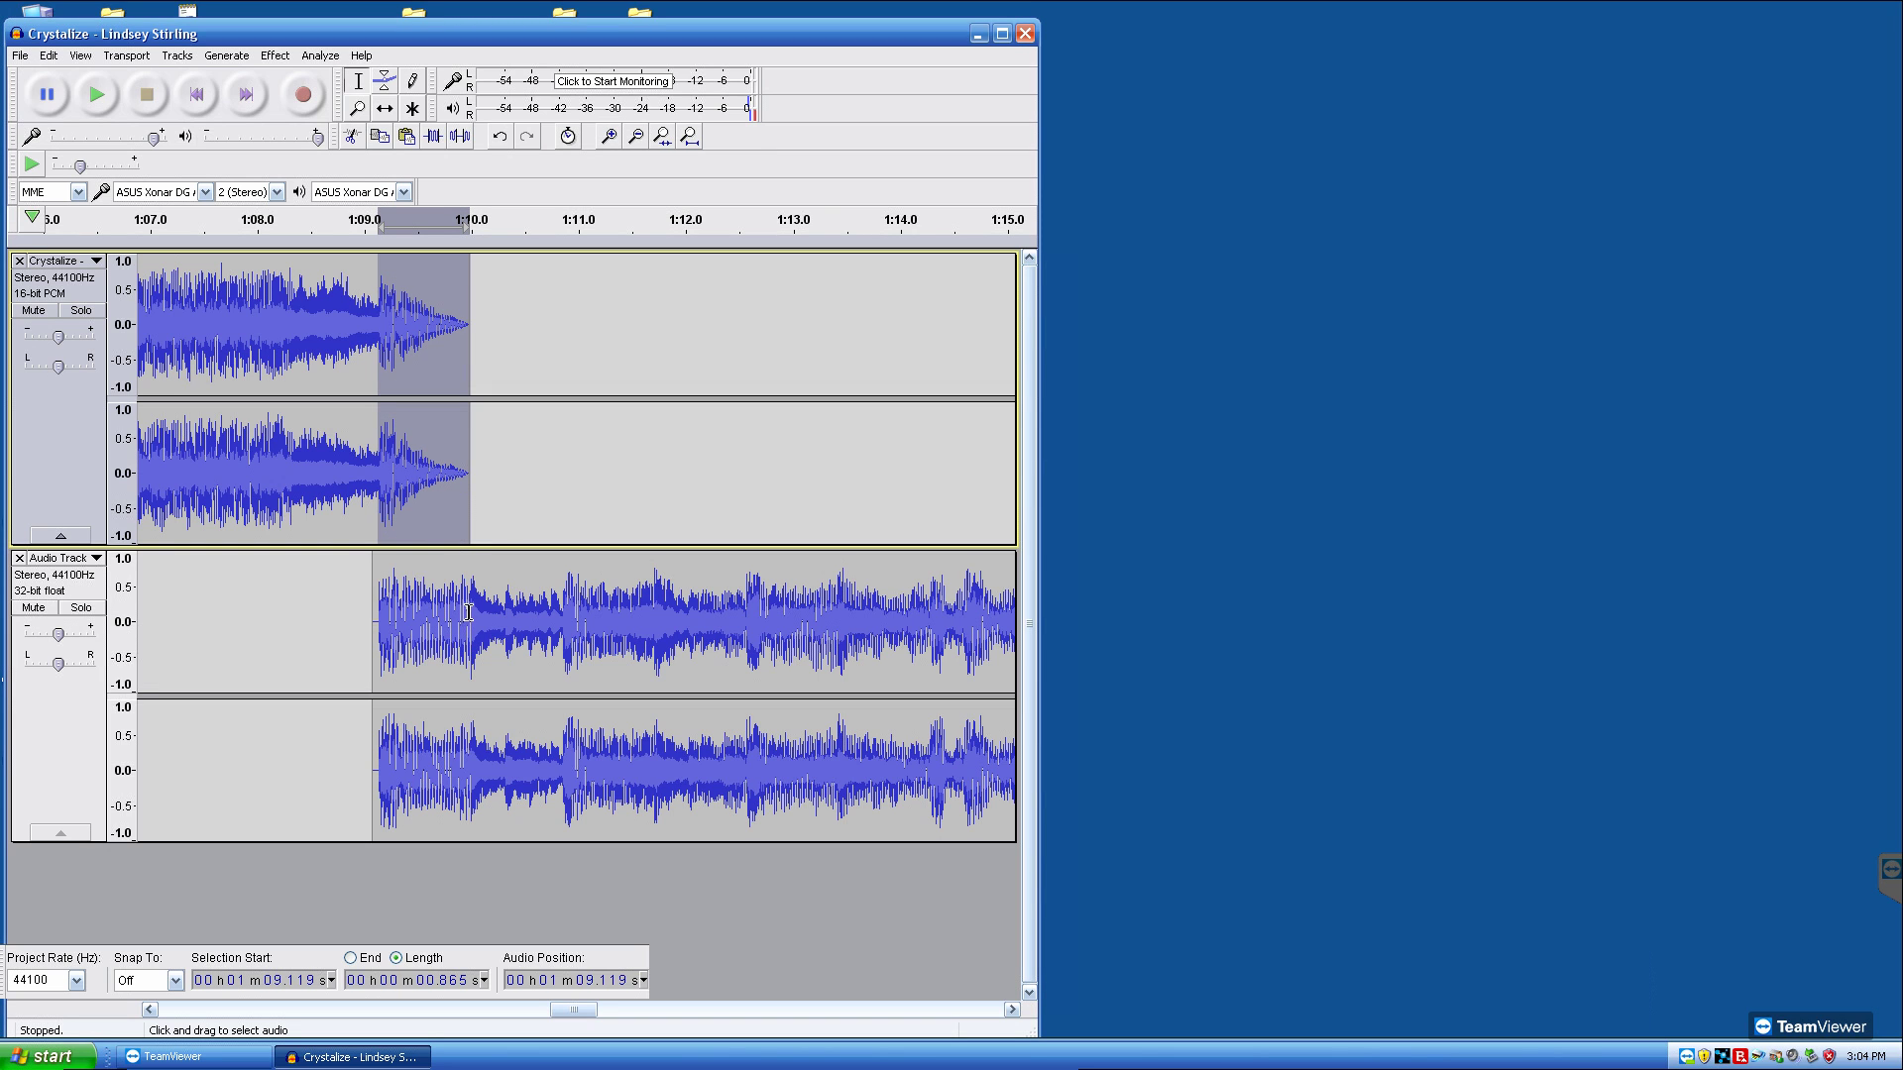
Step: Apply Fade In to the new track over the same overlap, from about 1:09.12 to 1:09.98
left_click_drag(471, 609, 378, 634)
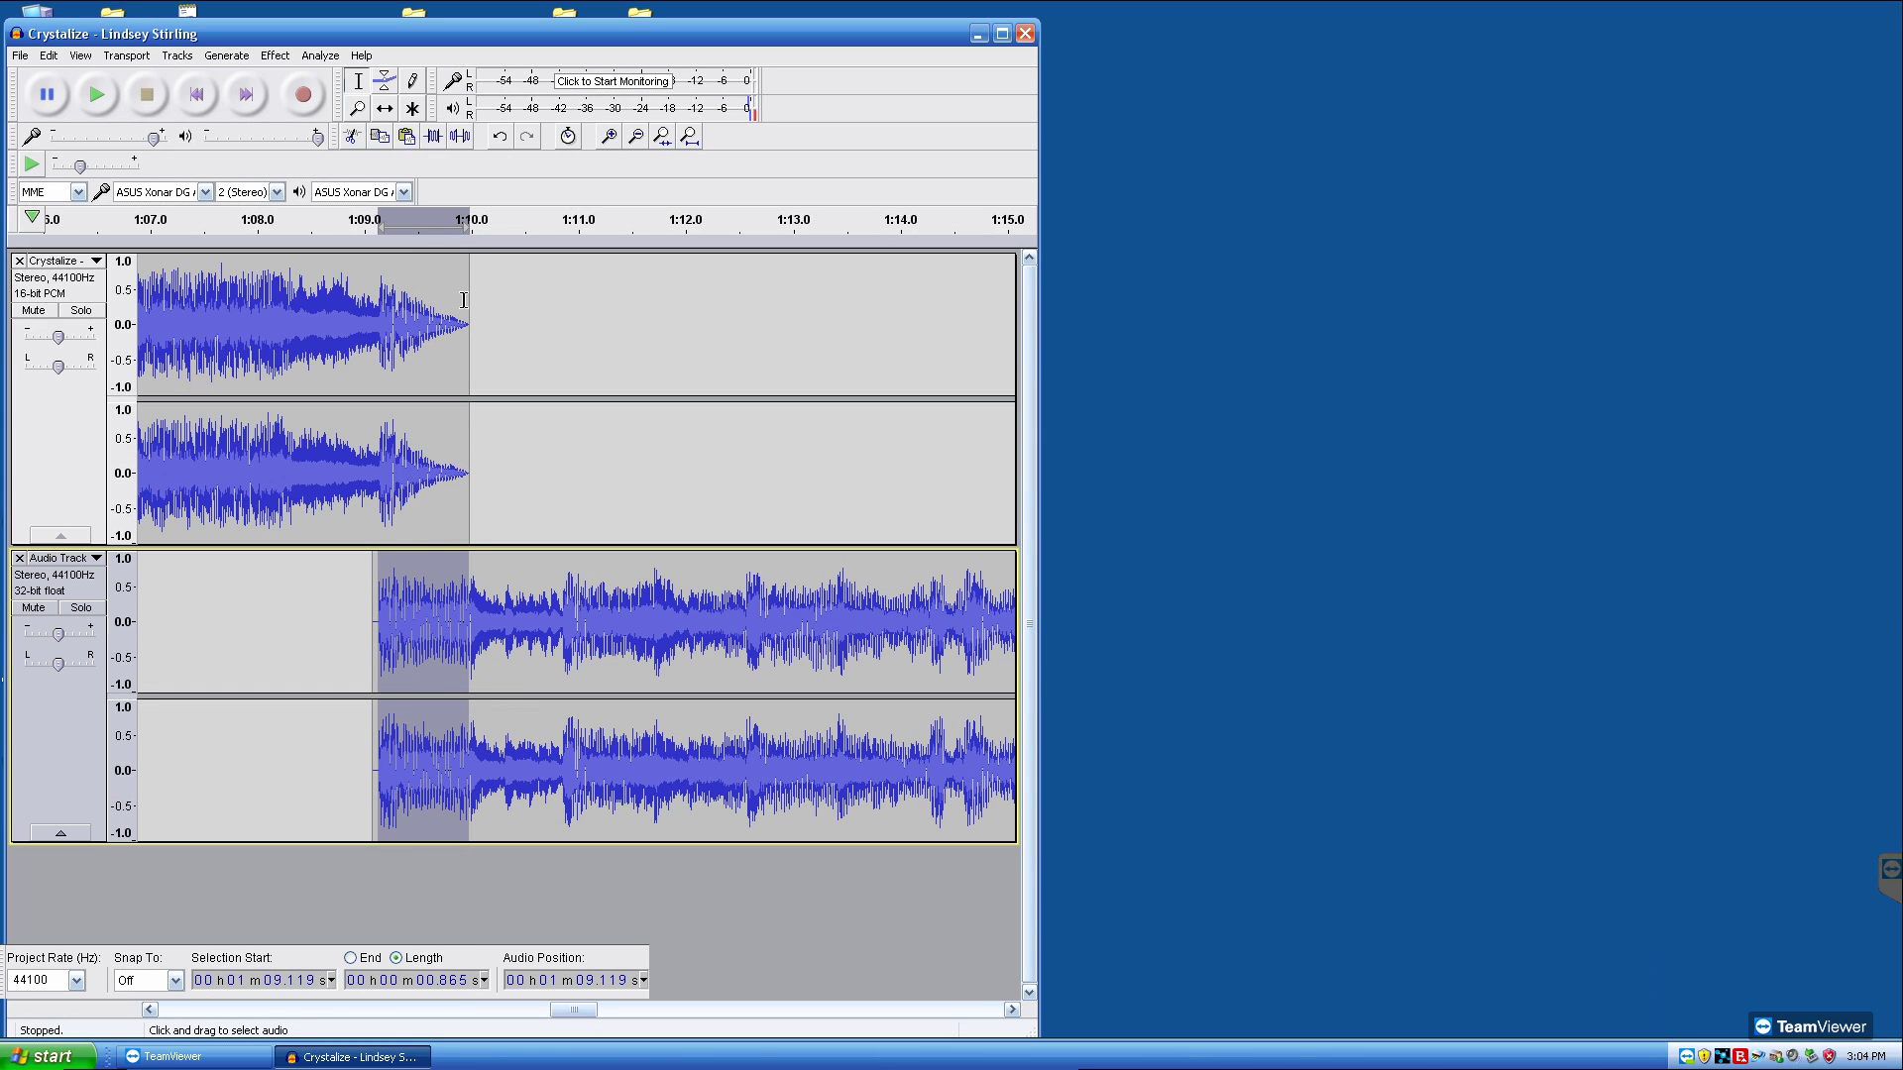
left_click(270, 55)
left_click(333, 316)
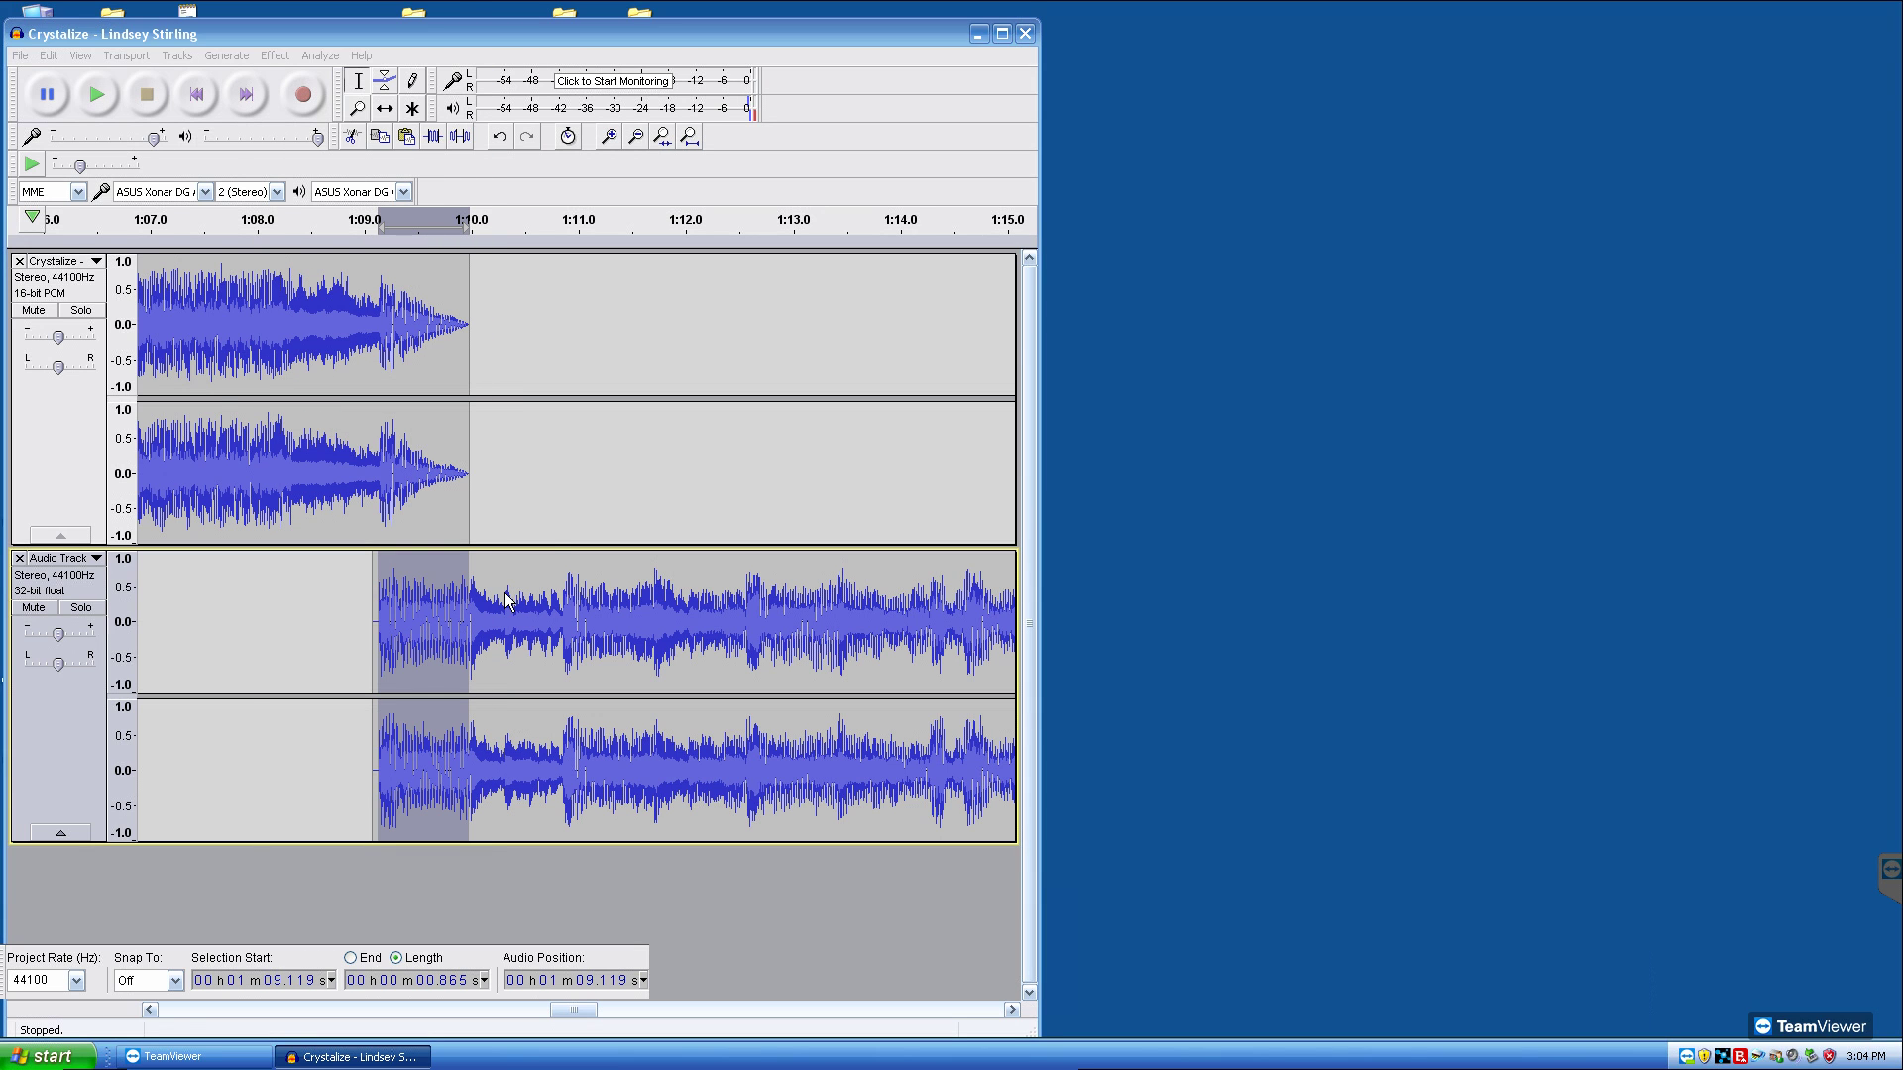
Step: Play the faded transition between the two tracks from about 1:07.4, 1:06.7 and 1:08.3
left_click(307, 636)
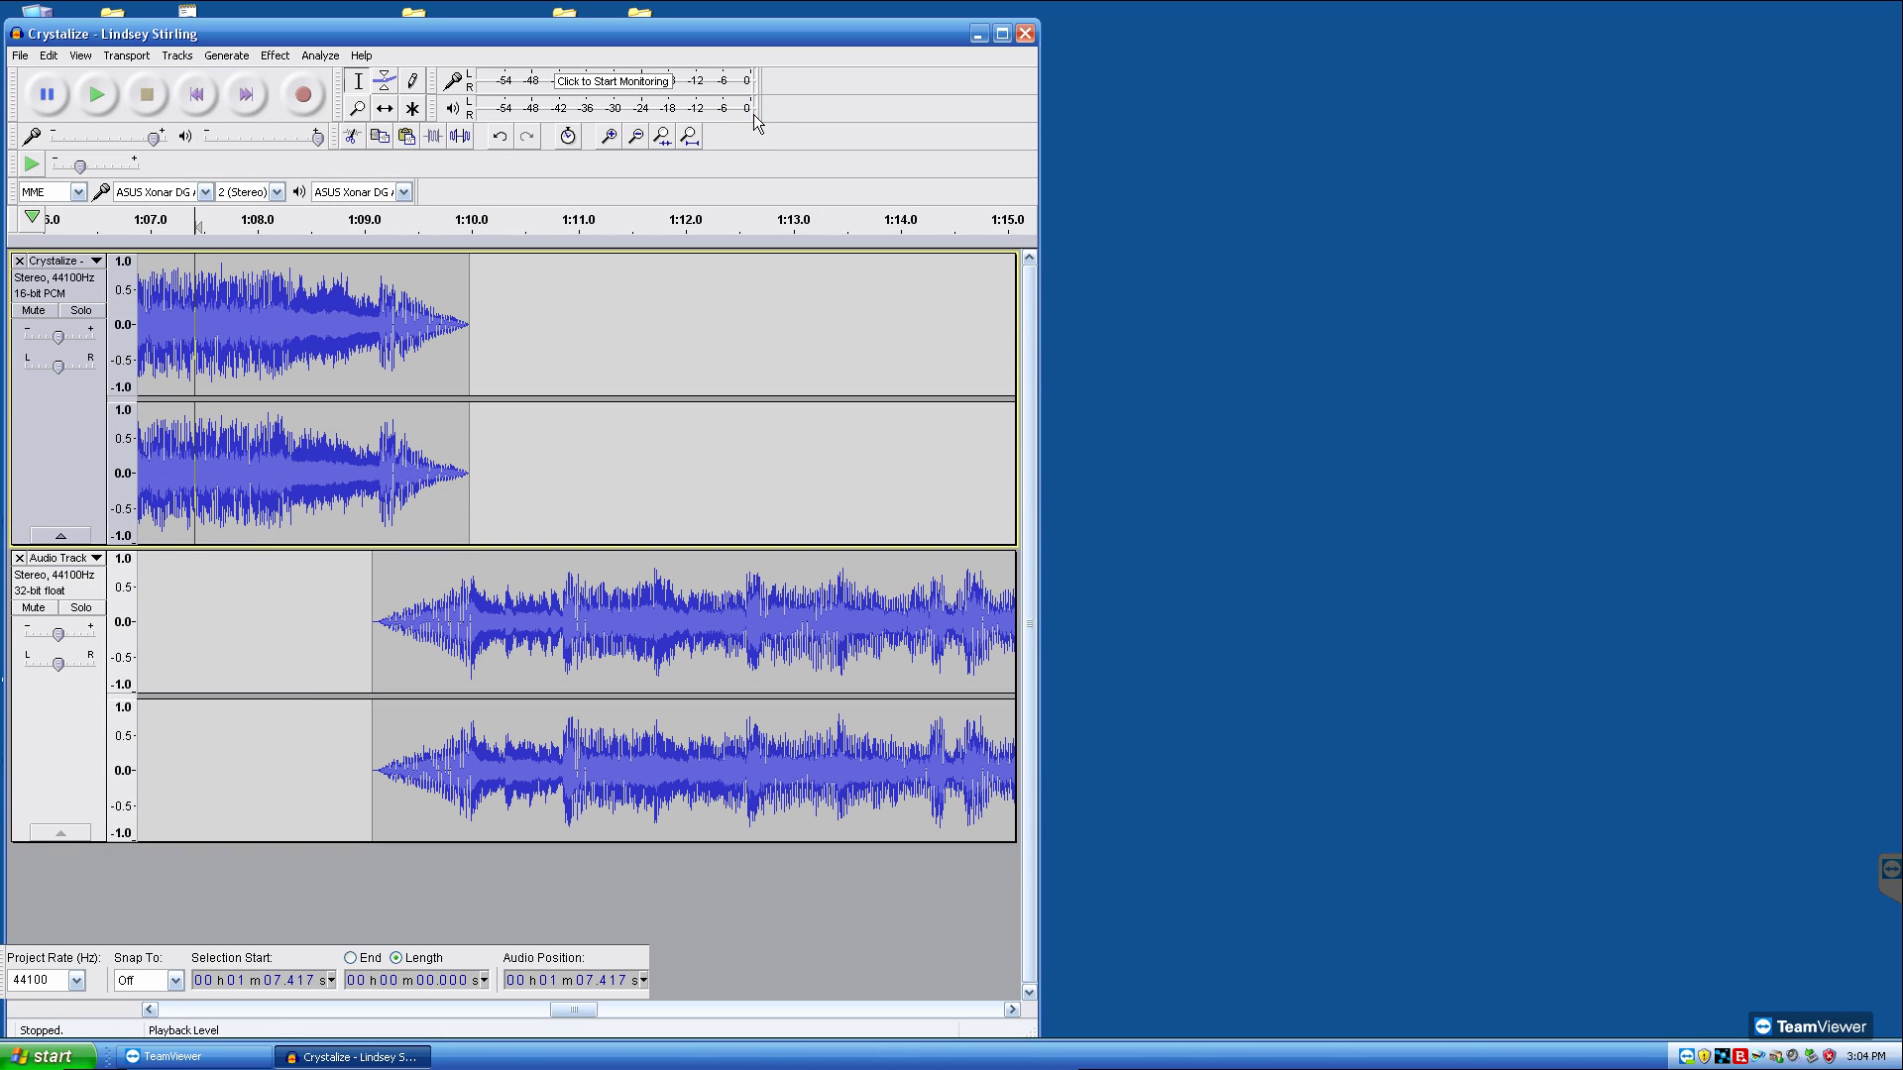
left_click(99, 94)
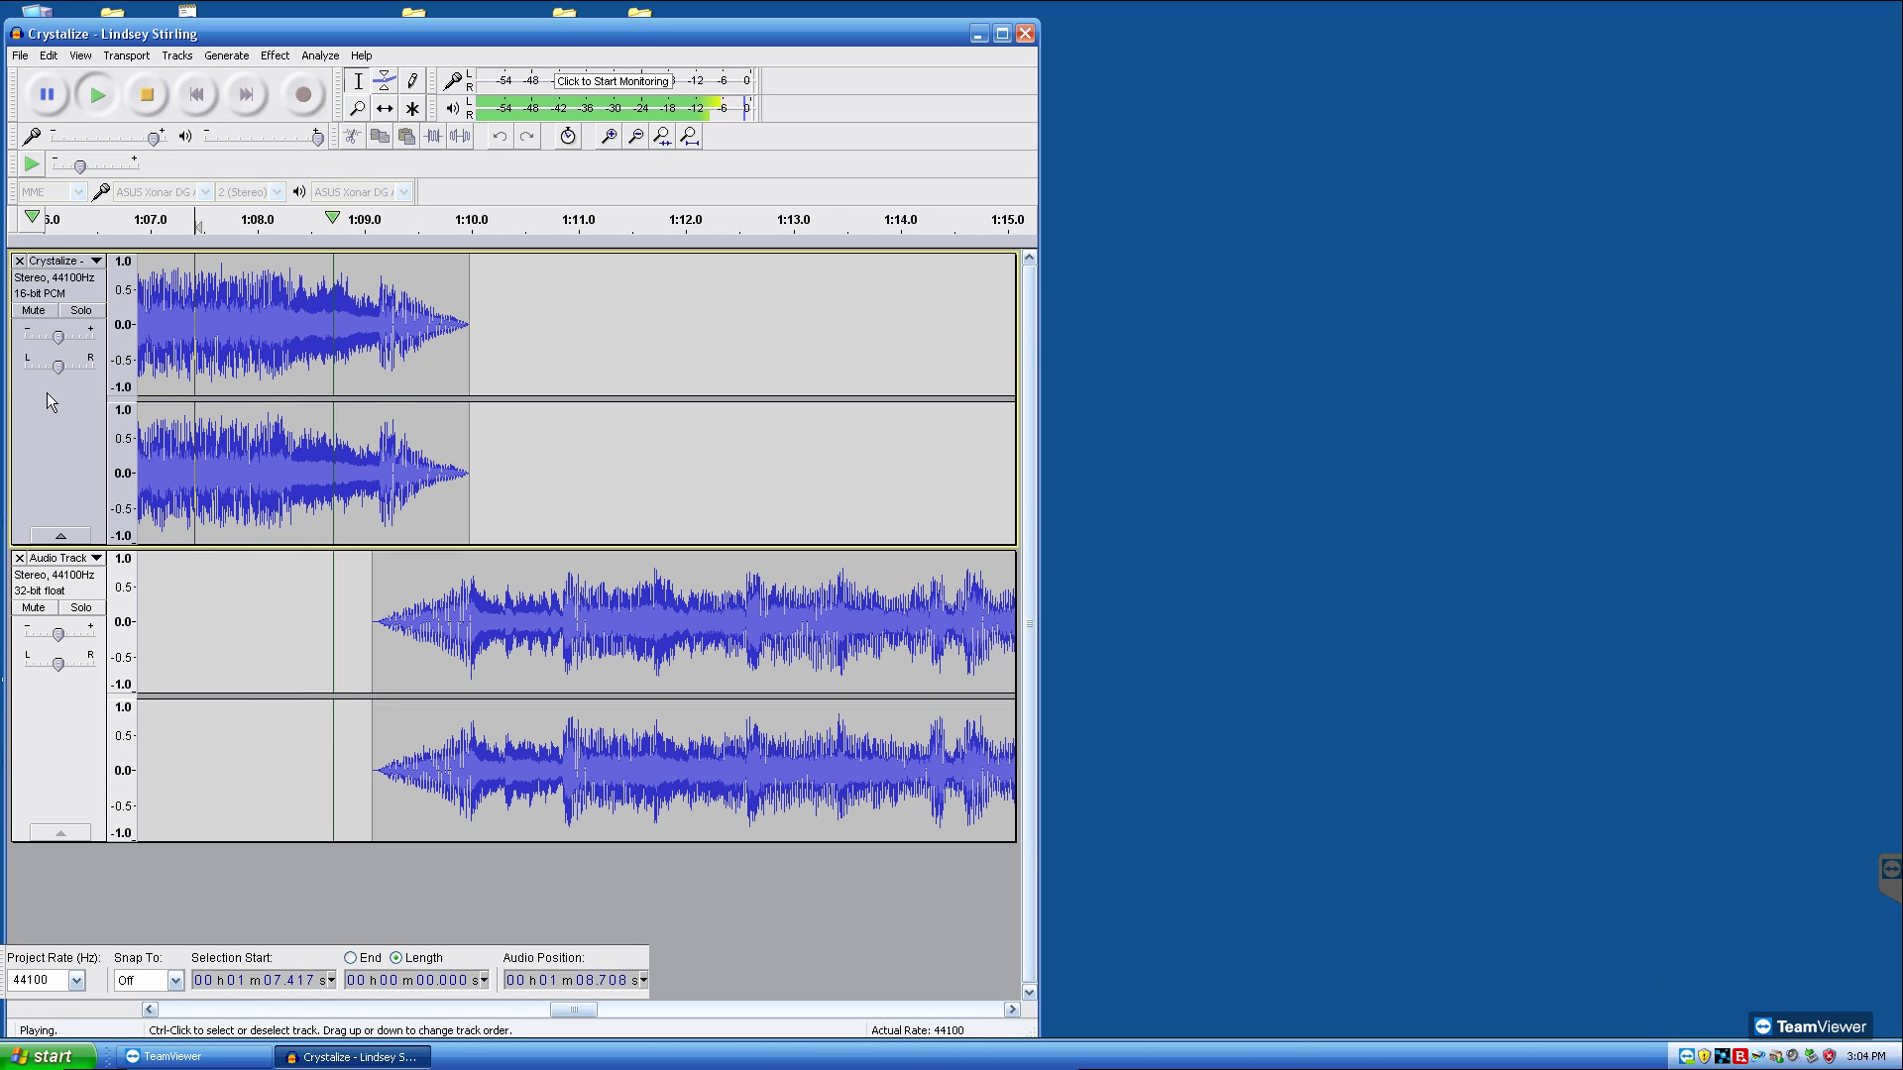
left_click(149, 95)
left_click(171, 344)
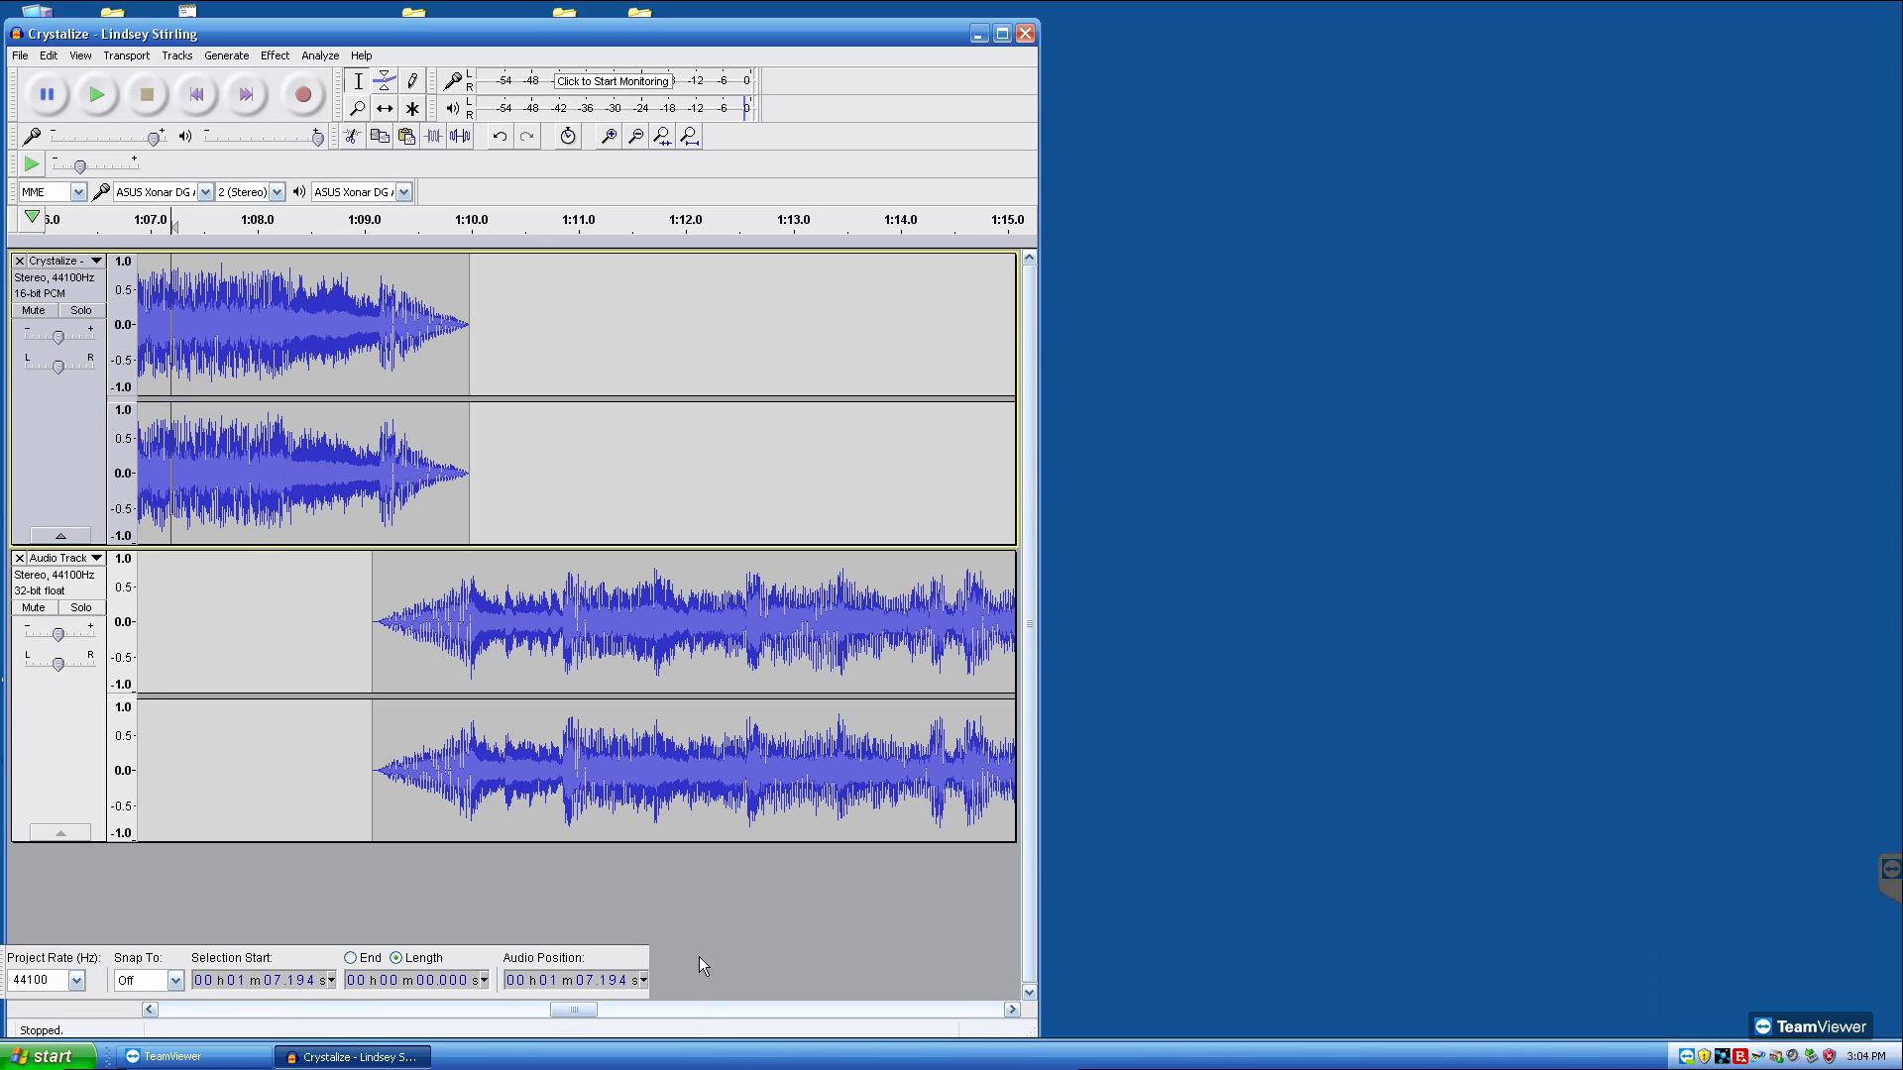
key("ctrl+3")
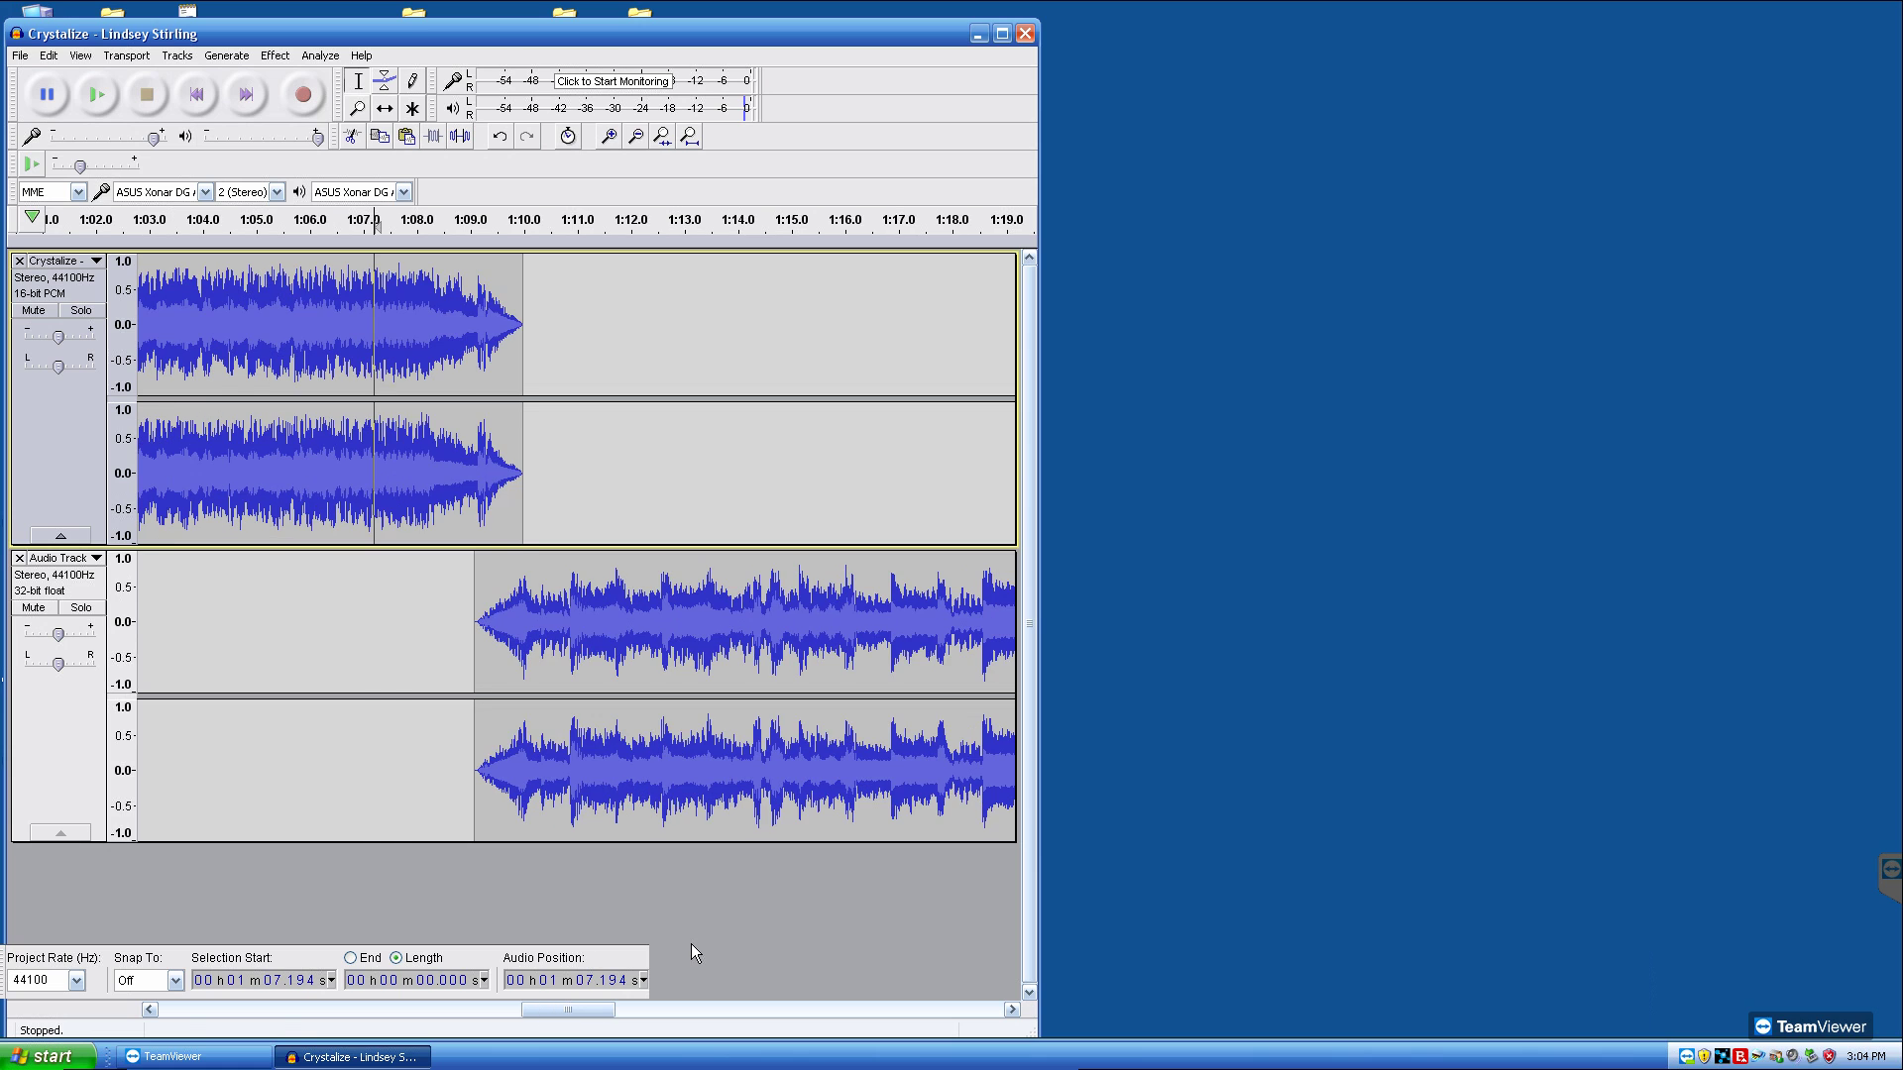
left_click(347, 501)
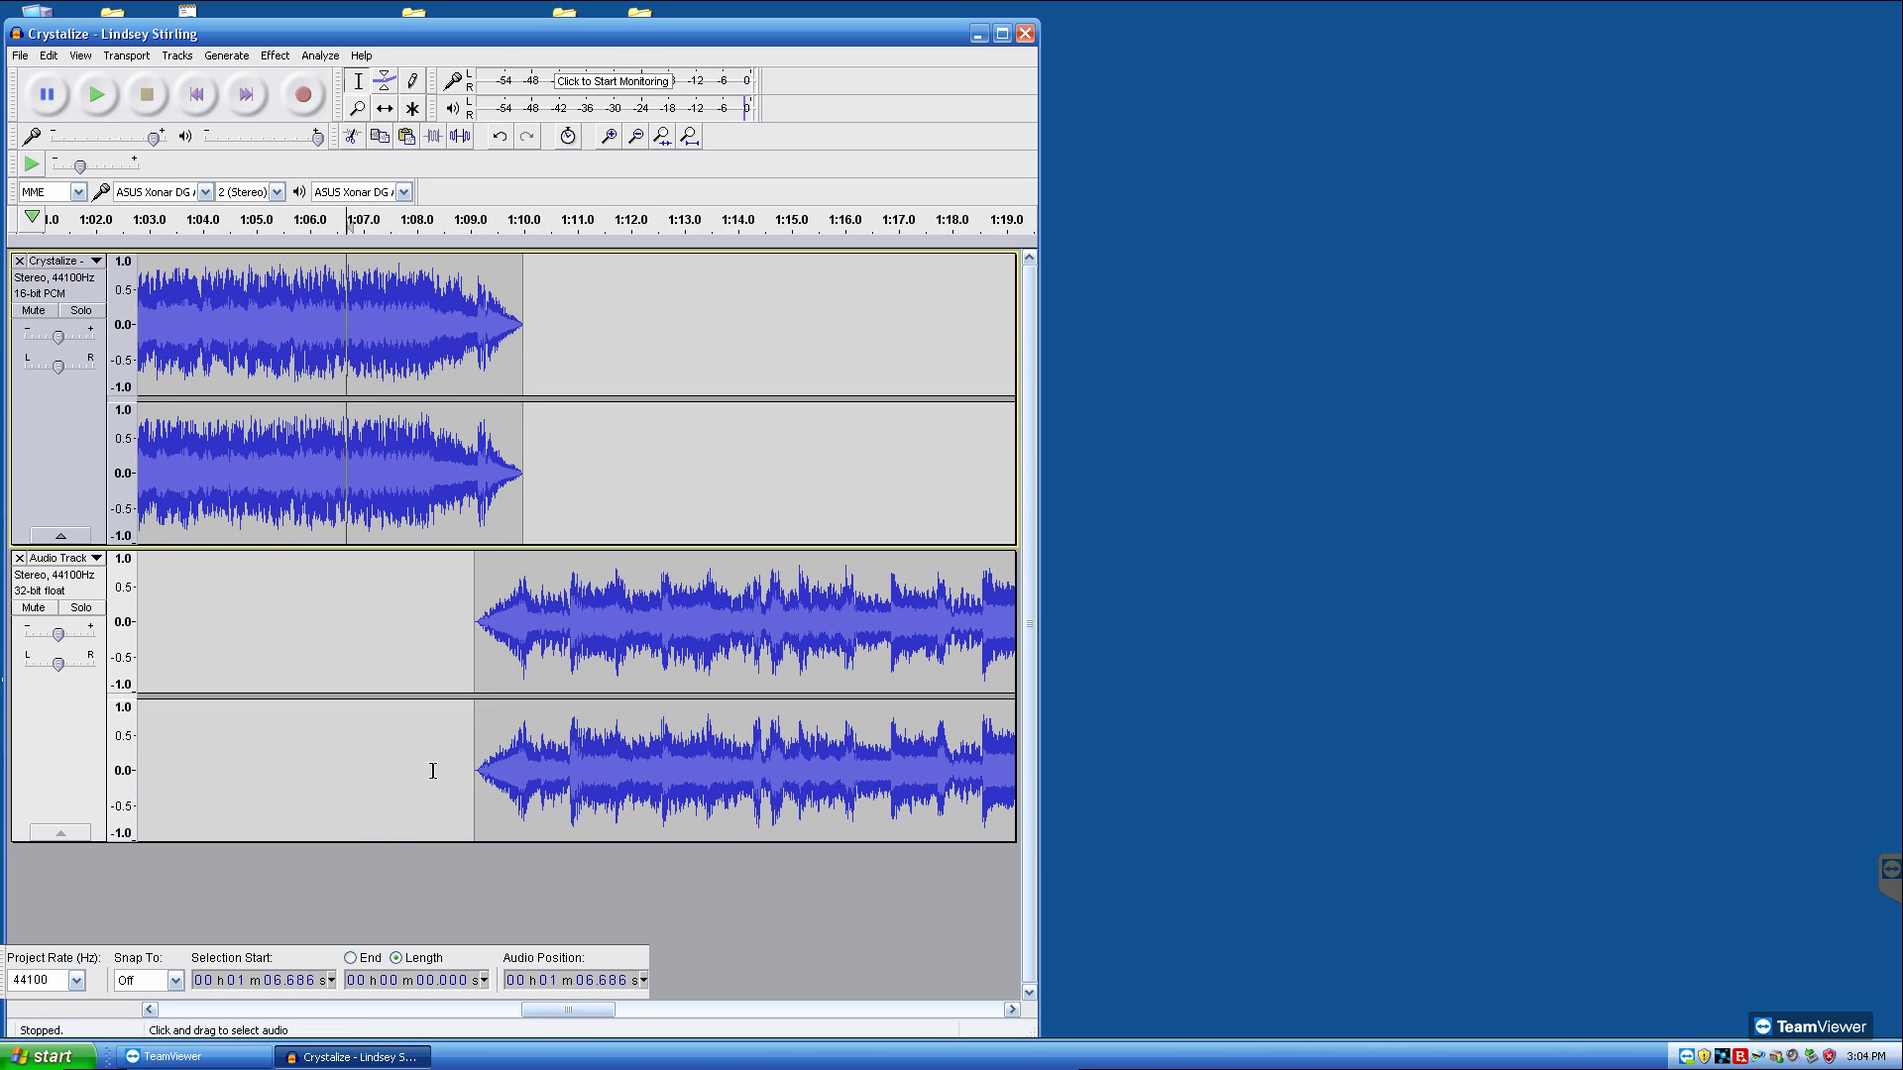
key("space")
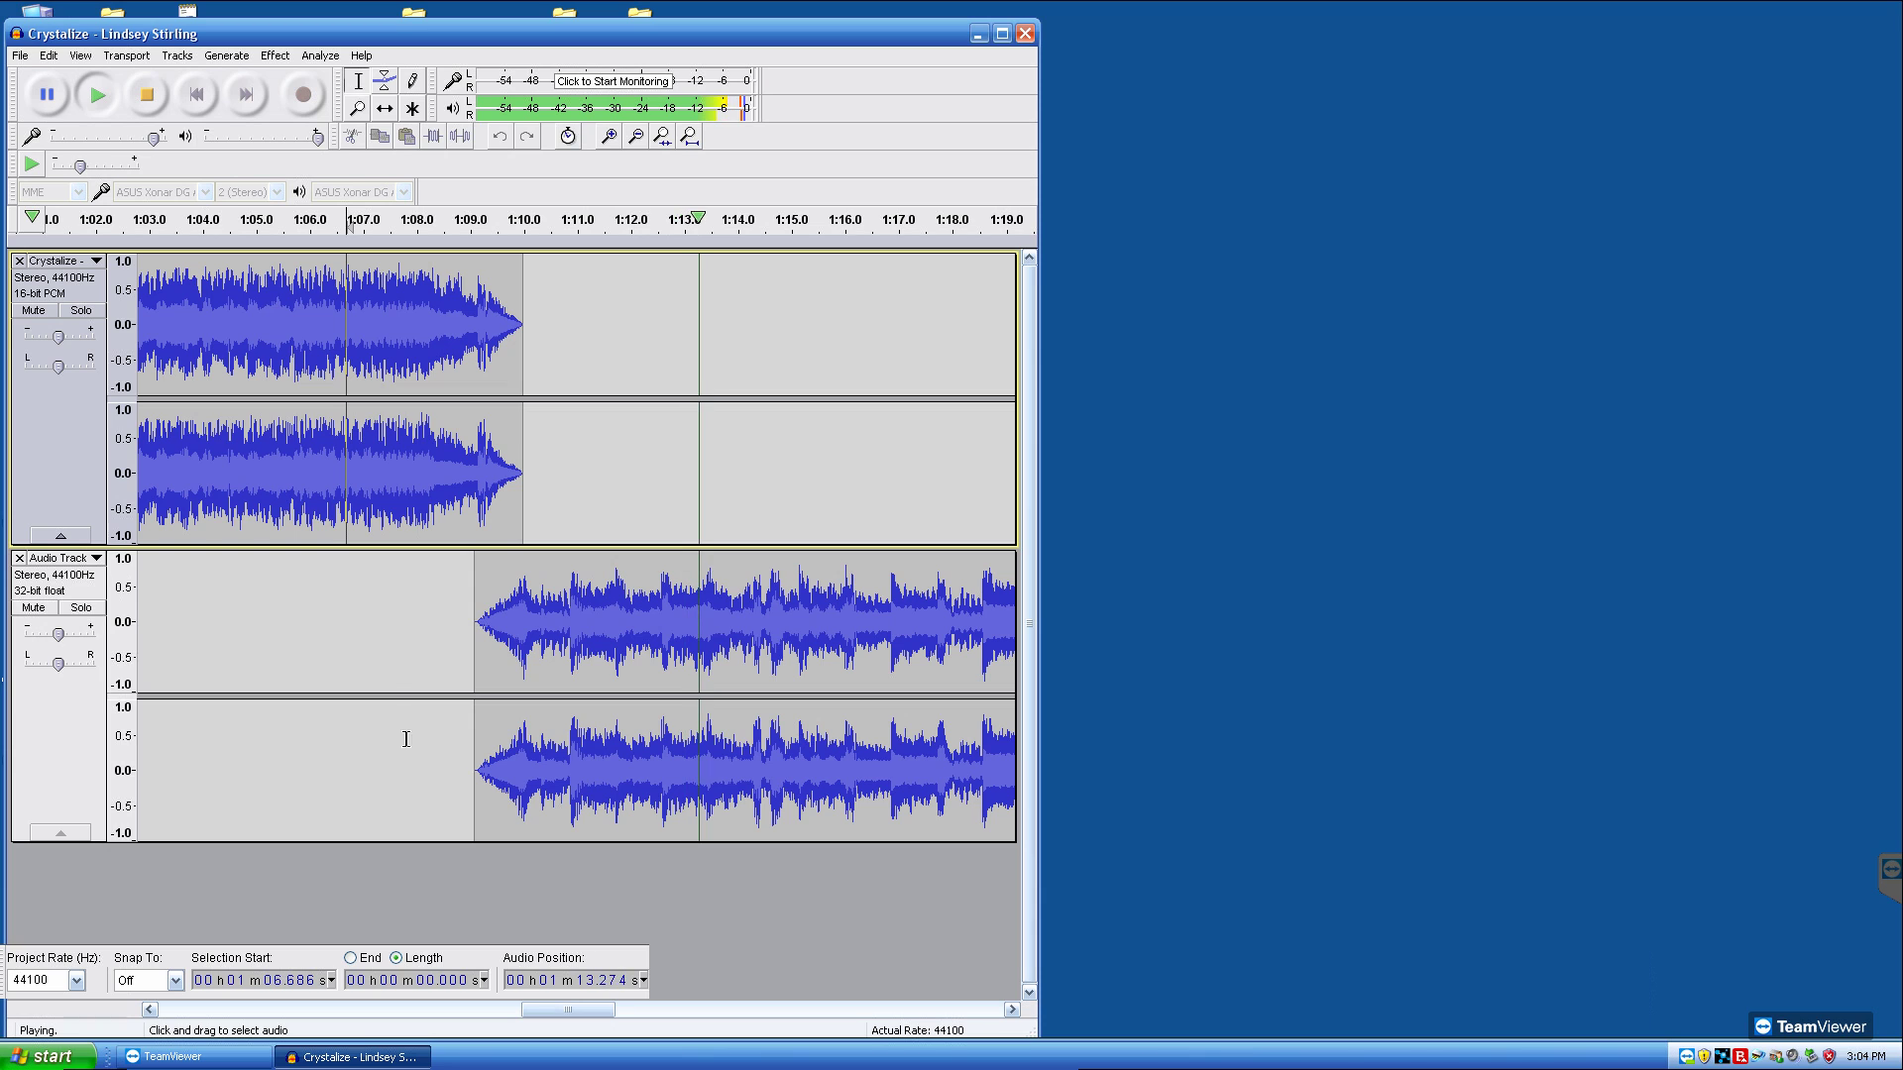
left_click(434, 446)
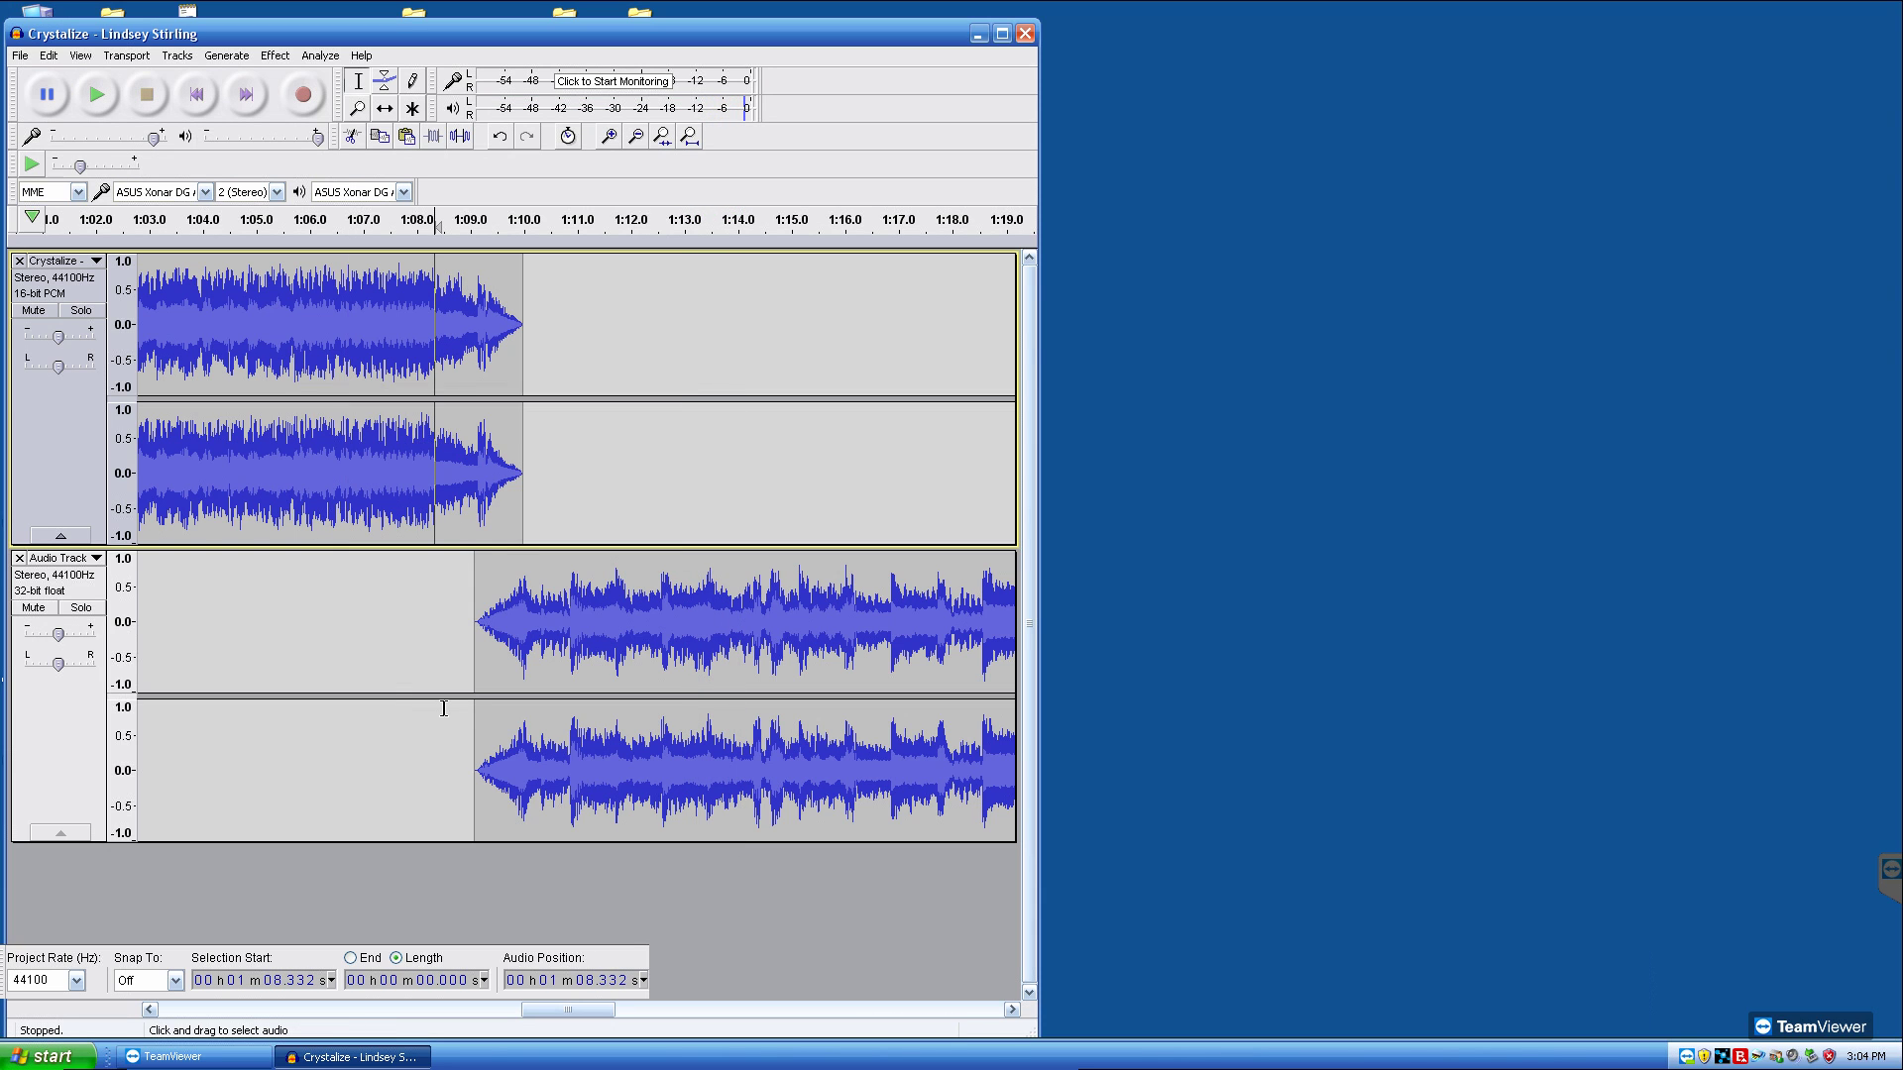
key("space")
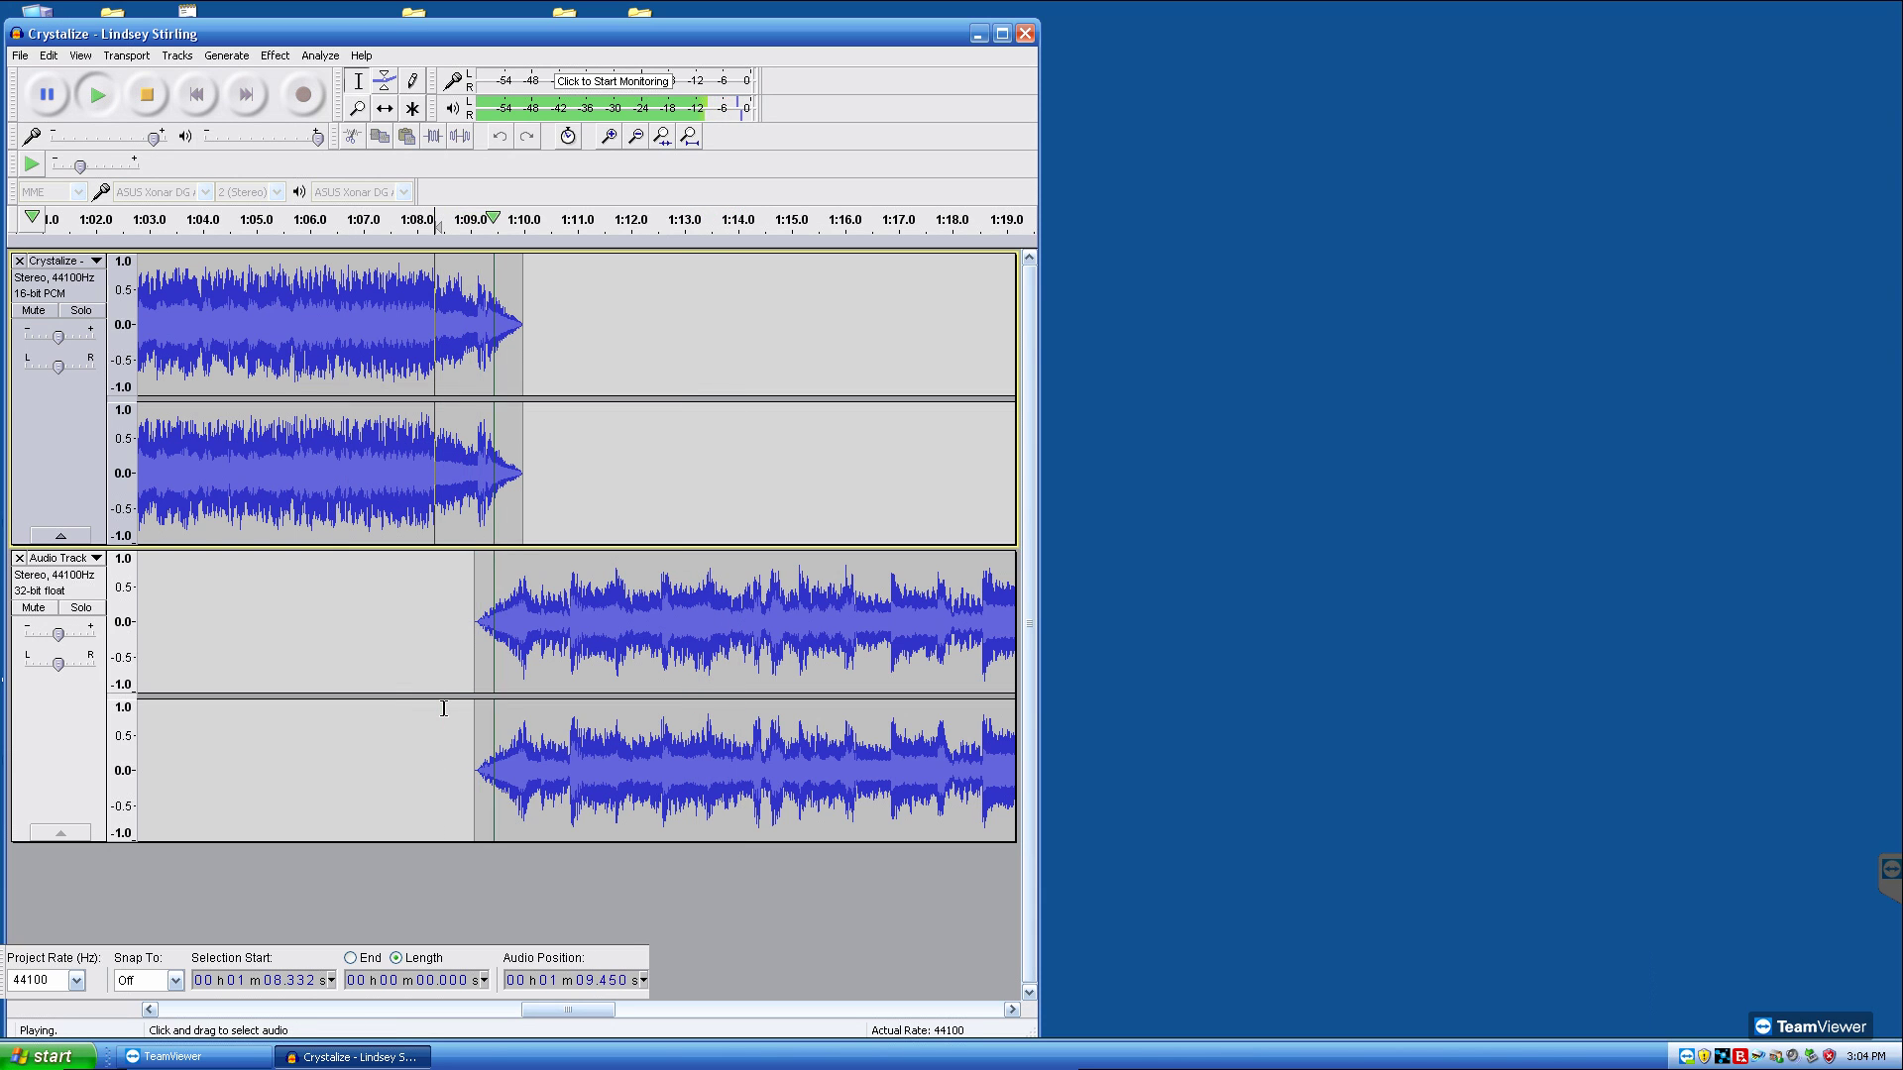
key("space")
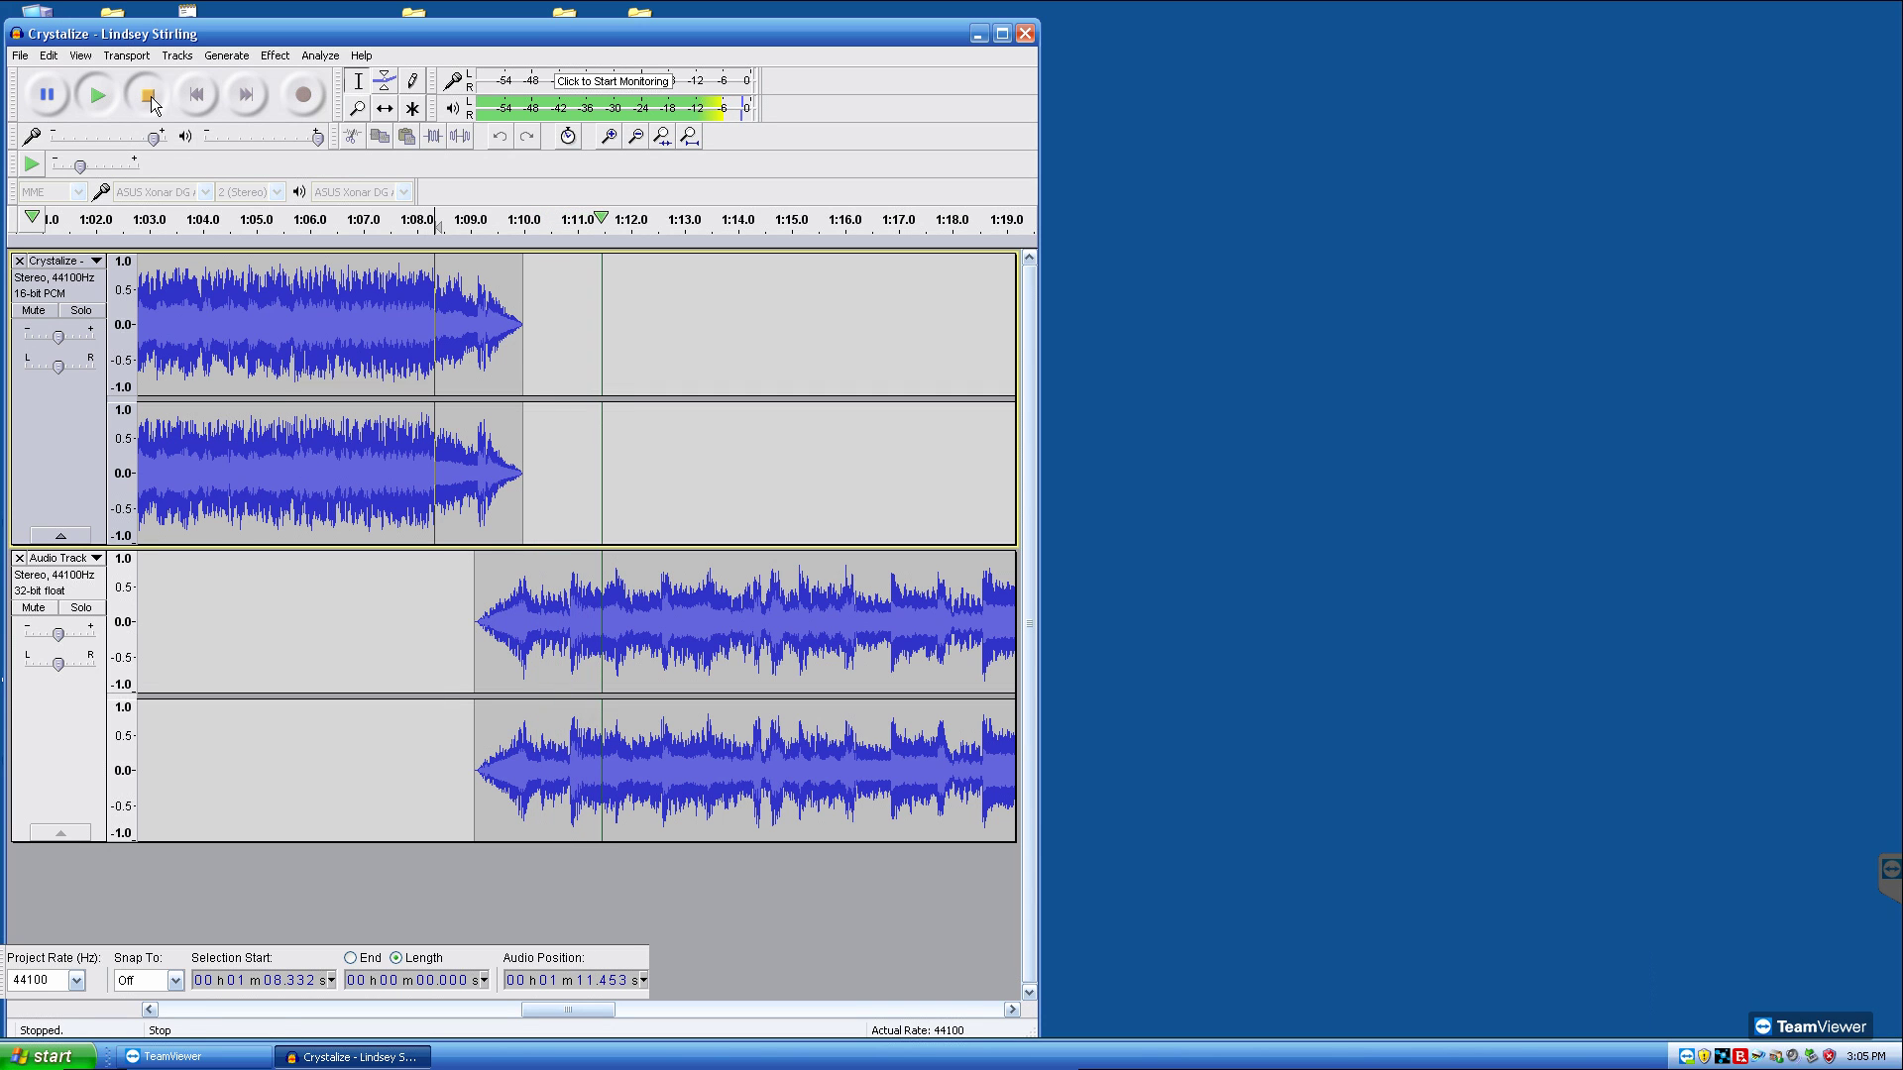
Step: Review the overall arrangement of the opening and ending across both stereo tracks at full song length
key("ctrl+3")
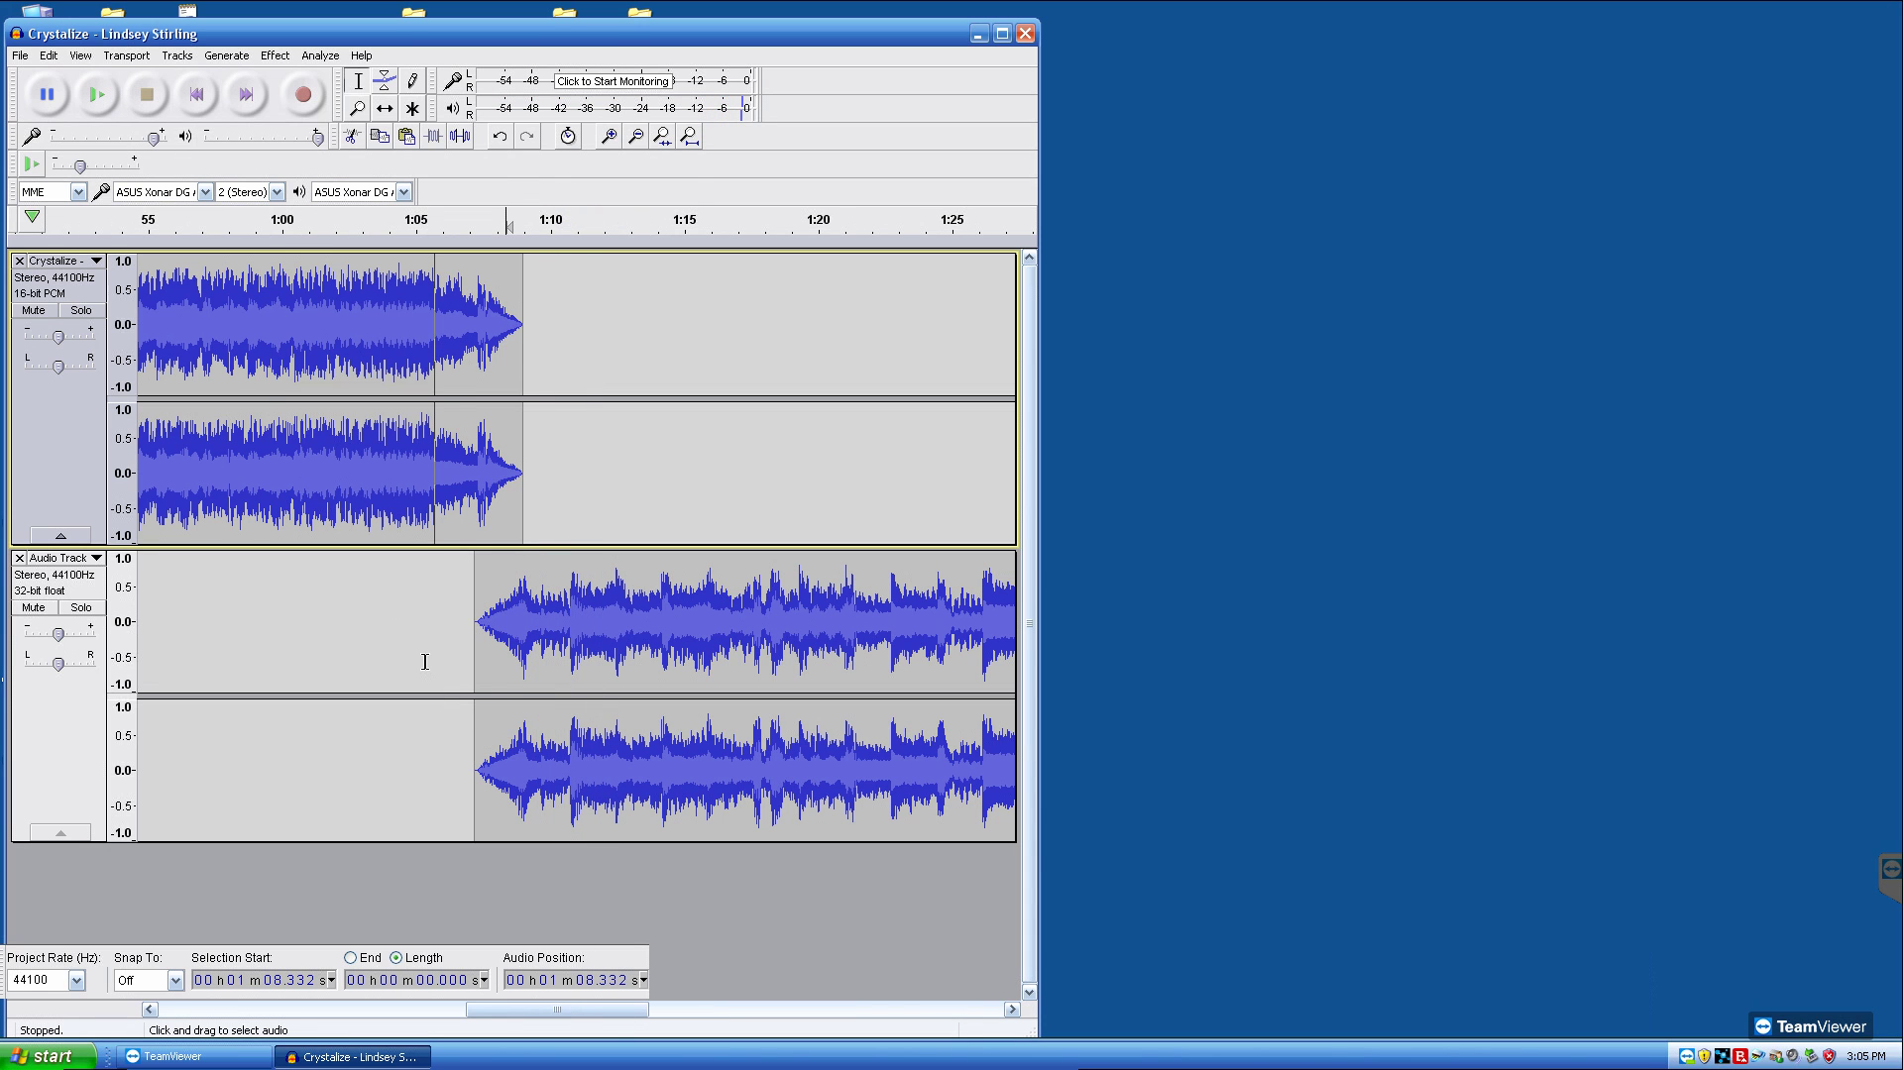
key("ctrl+3")
key("ctrl+3")
key("ctrl+3")
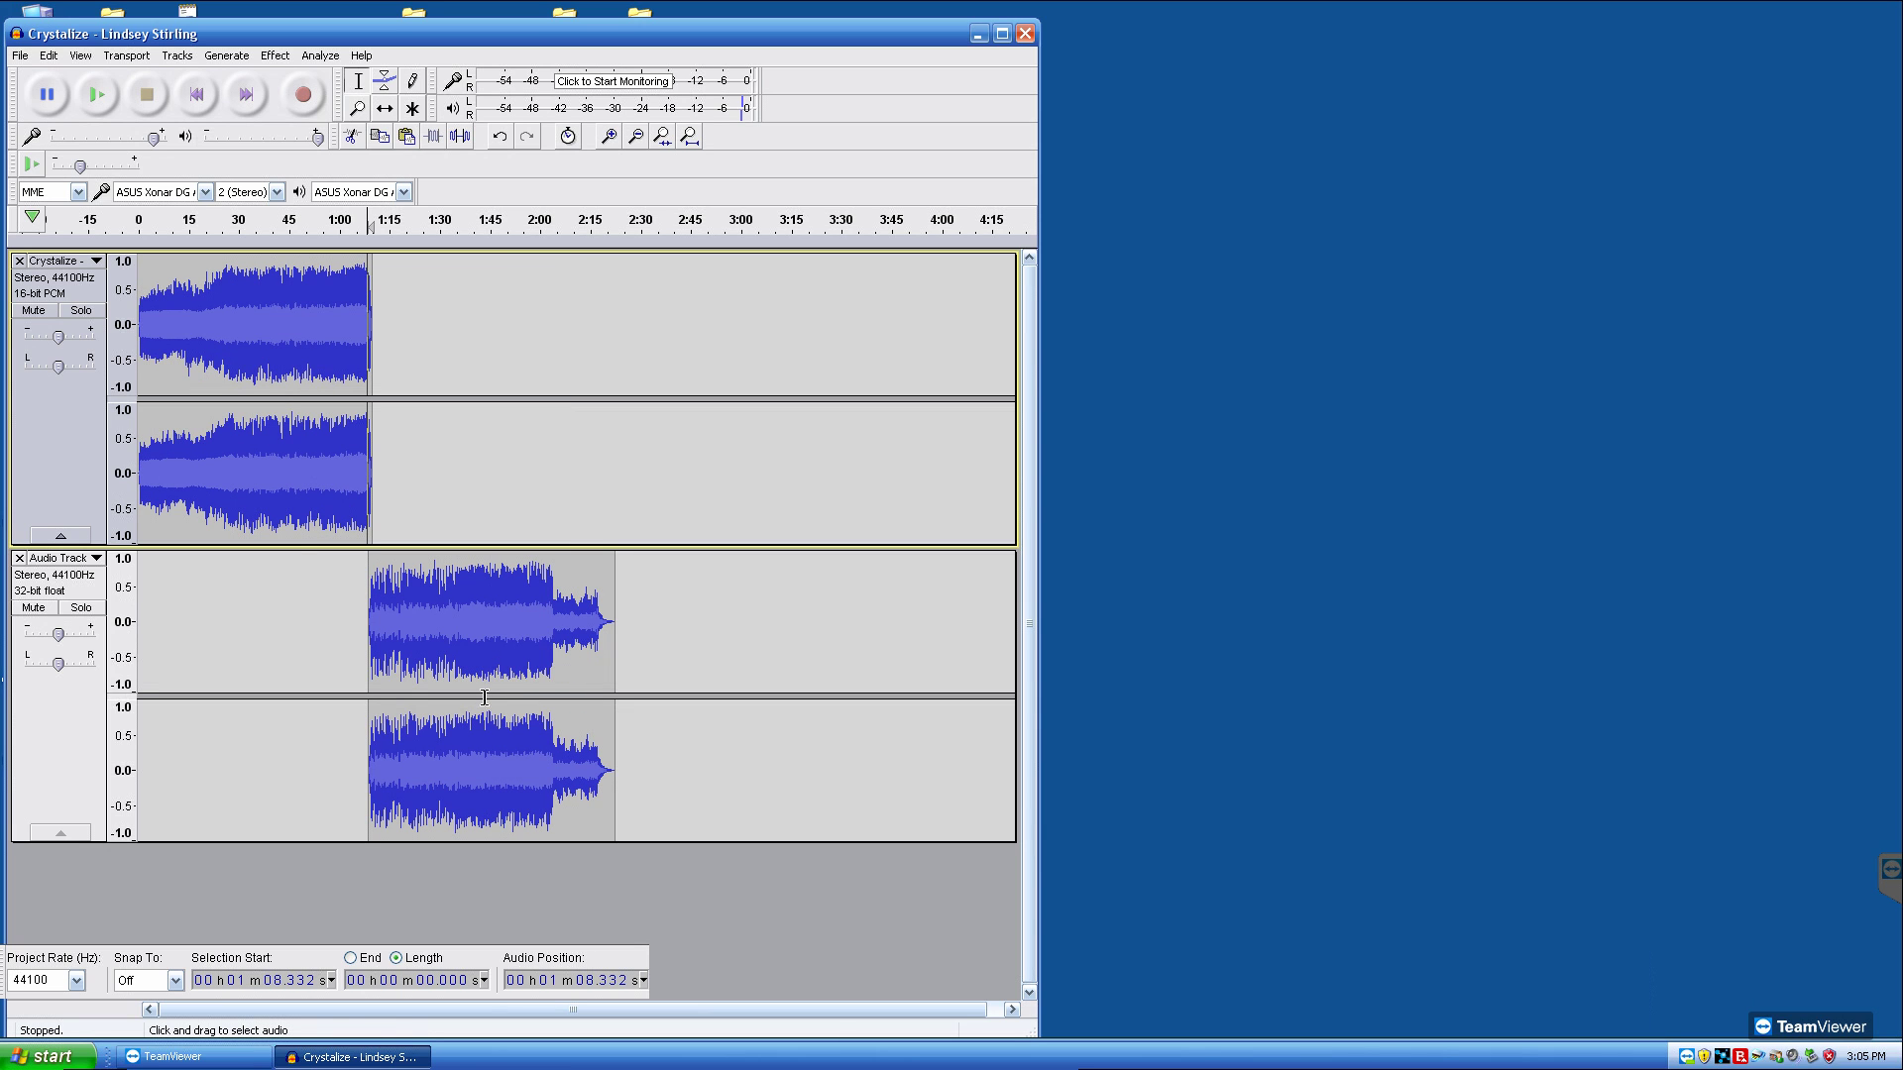
key("ctrl+1")
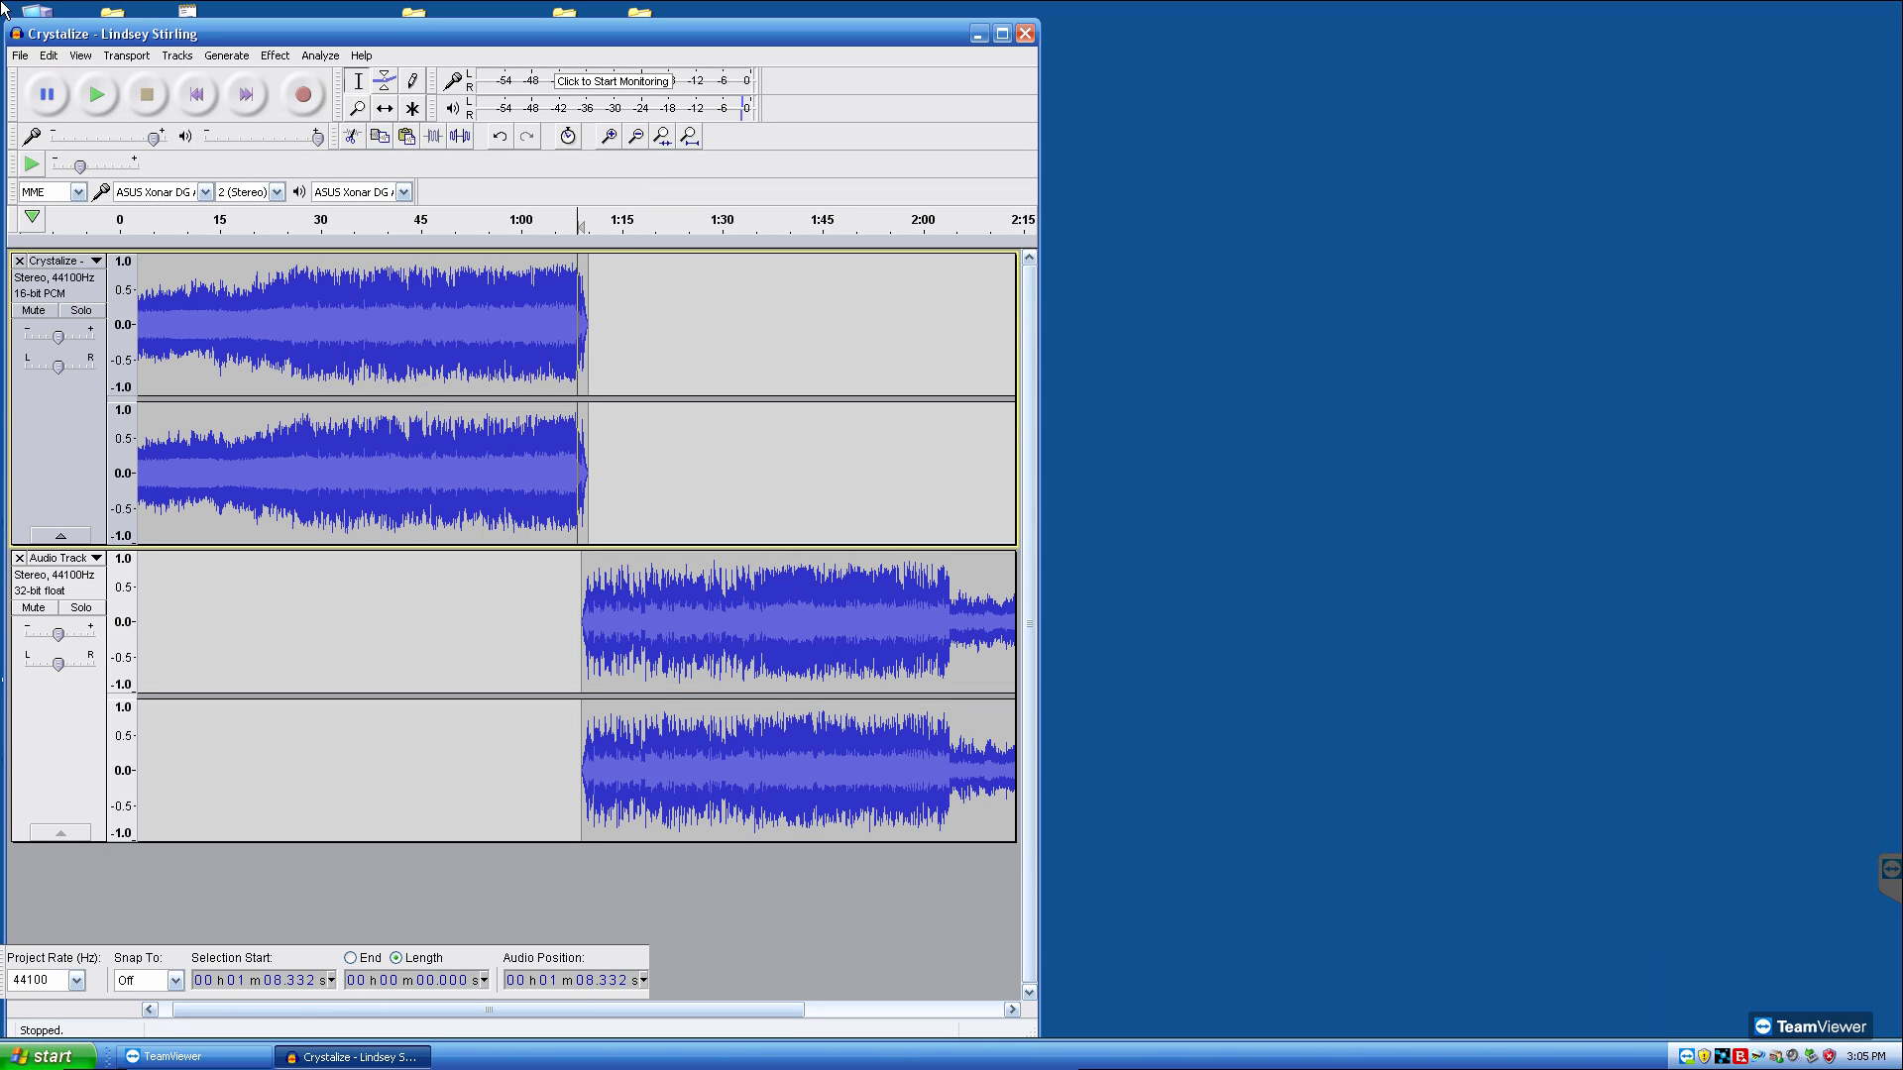
Step: Start an MP3 audio export and choose the Lone Tree Light Show folder inside Smock Dog Media as its destination
left_click(20, 56)
left_click(108, 279)
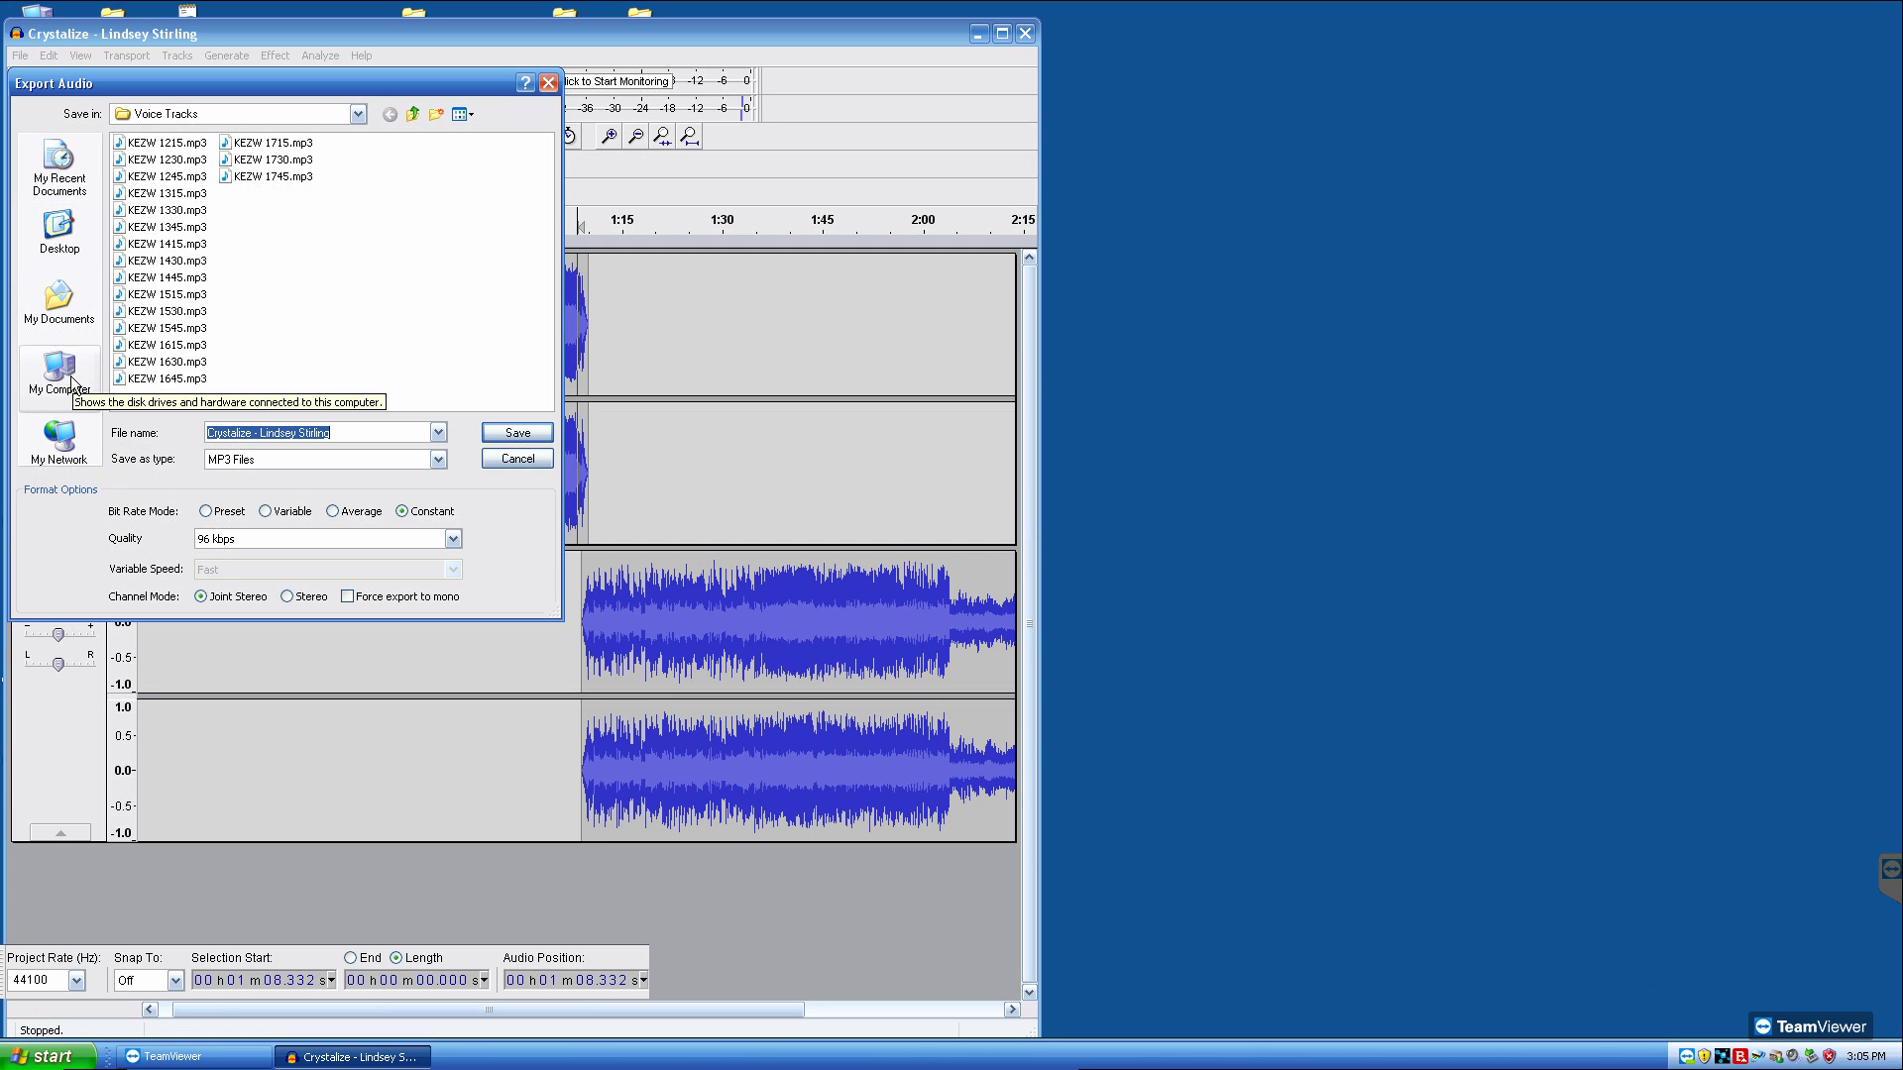
left_click(56, 246)
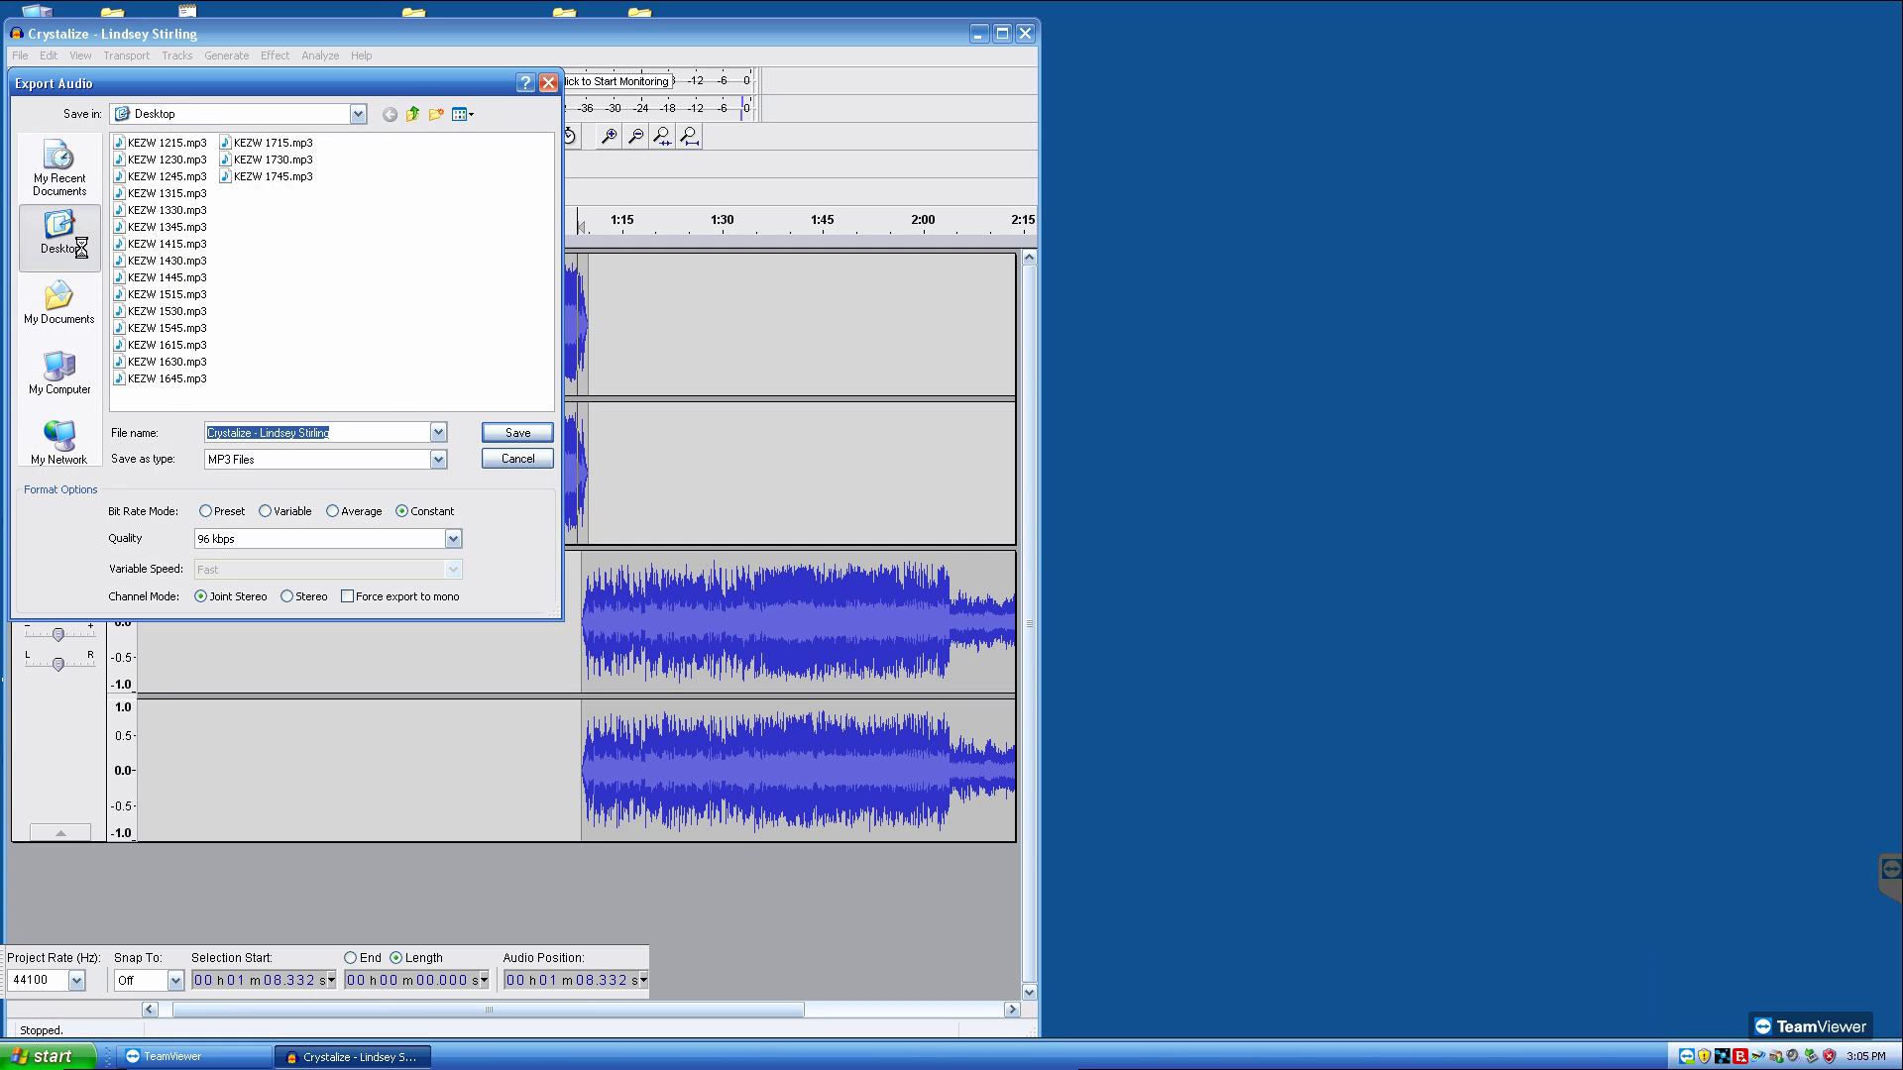
double_click(182, 261)
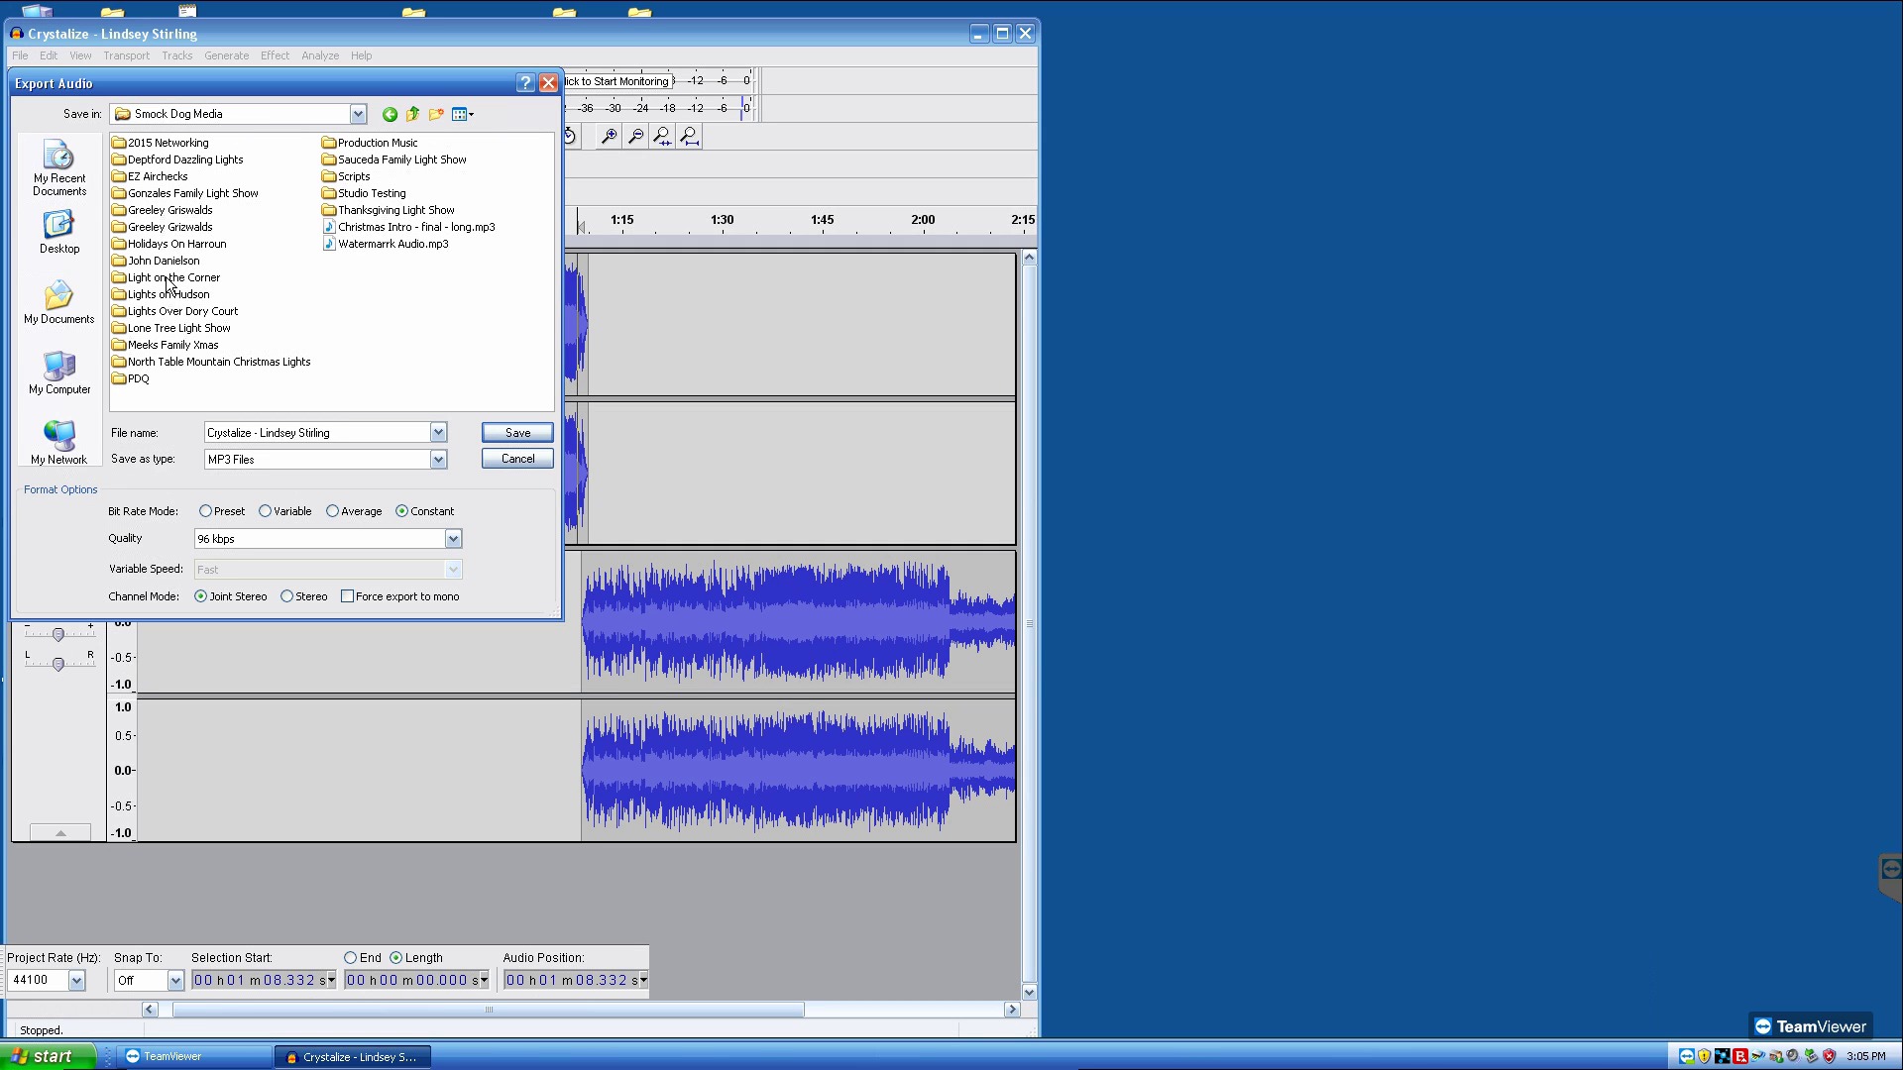
double_click(181, 330)
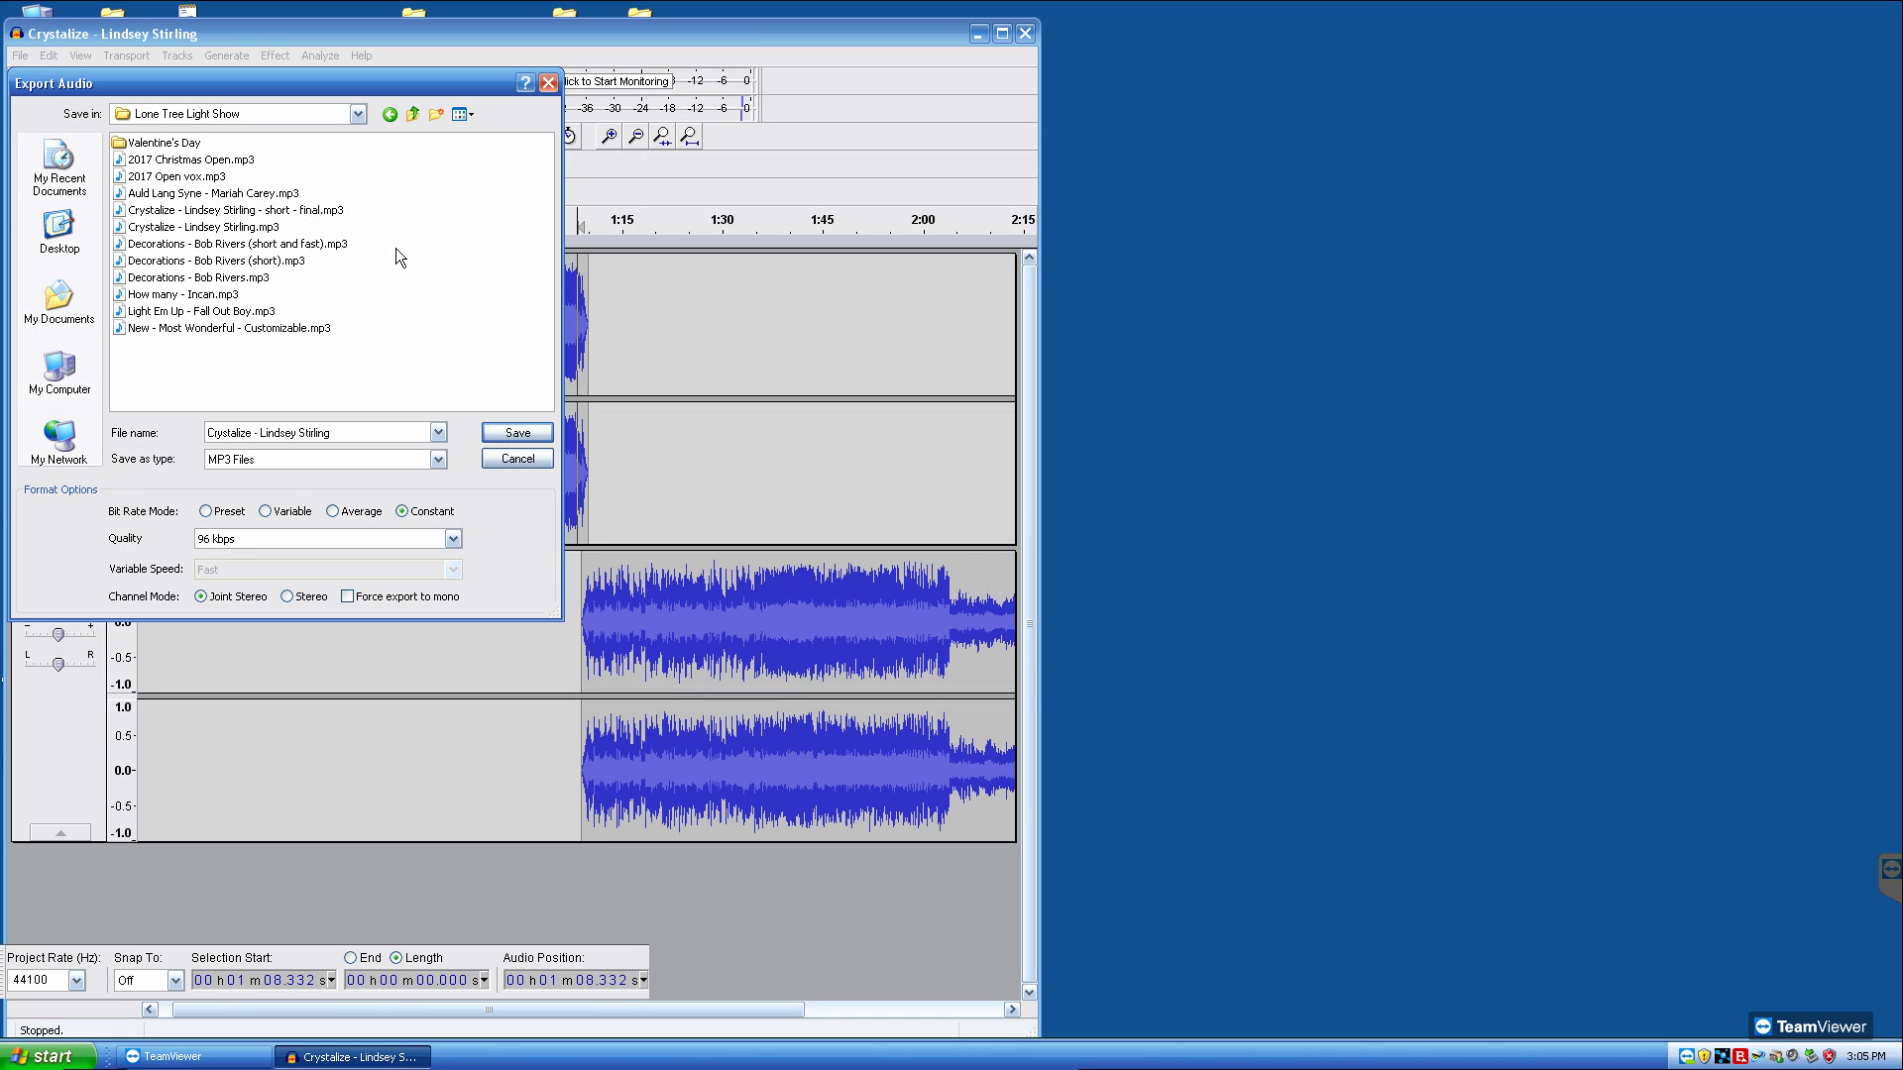
Step: Base the export's file name on the existing Crystalize file and change it to "Crystalize - Lindsey Stirling2.mp3"
left_click(279, 230)
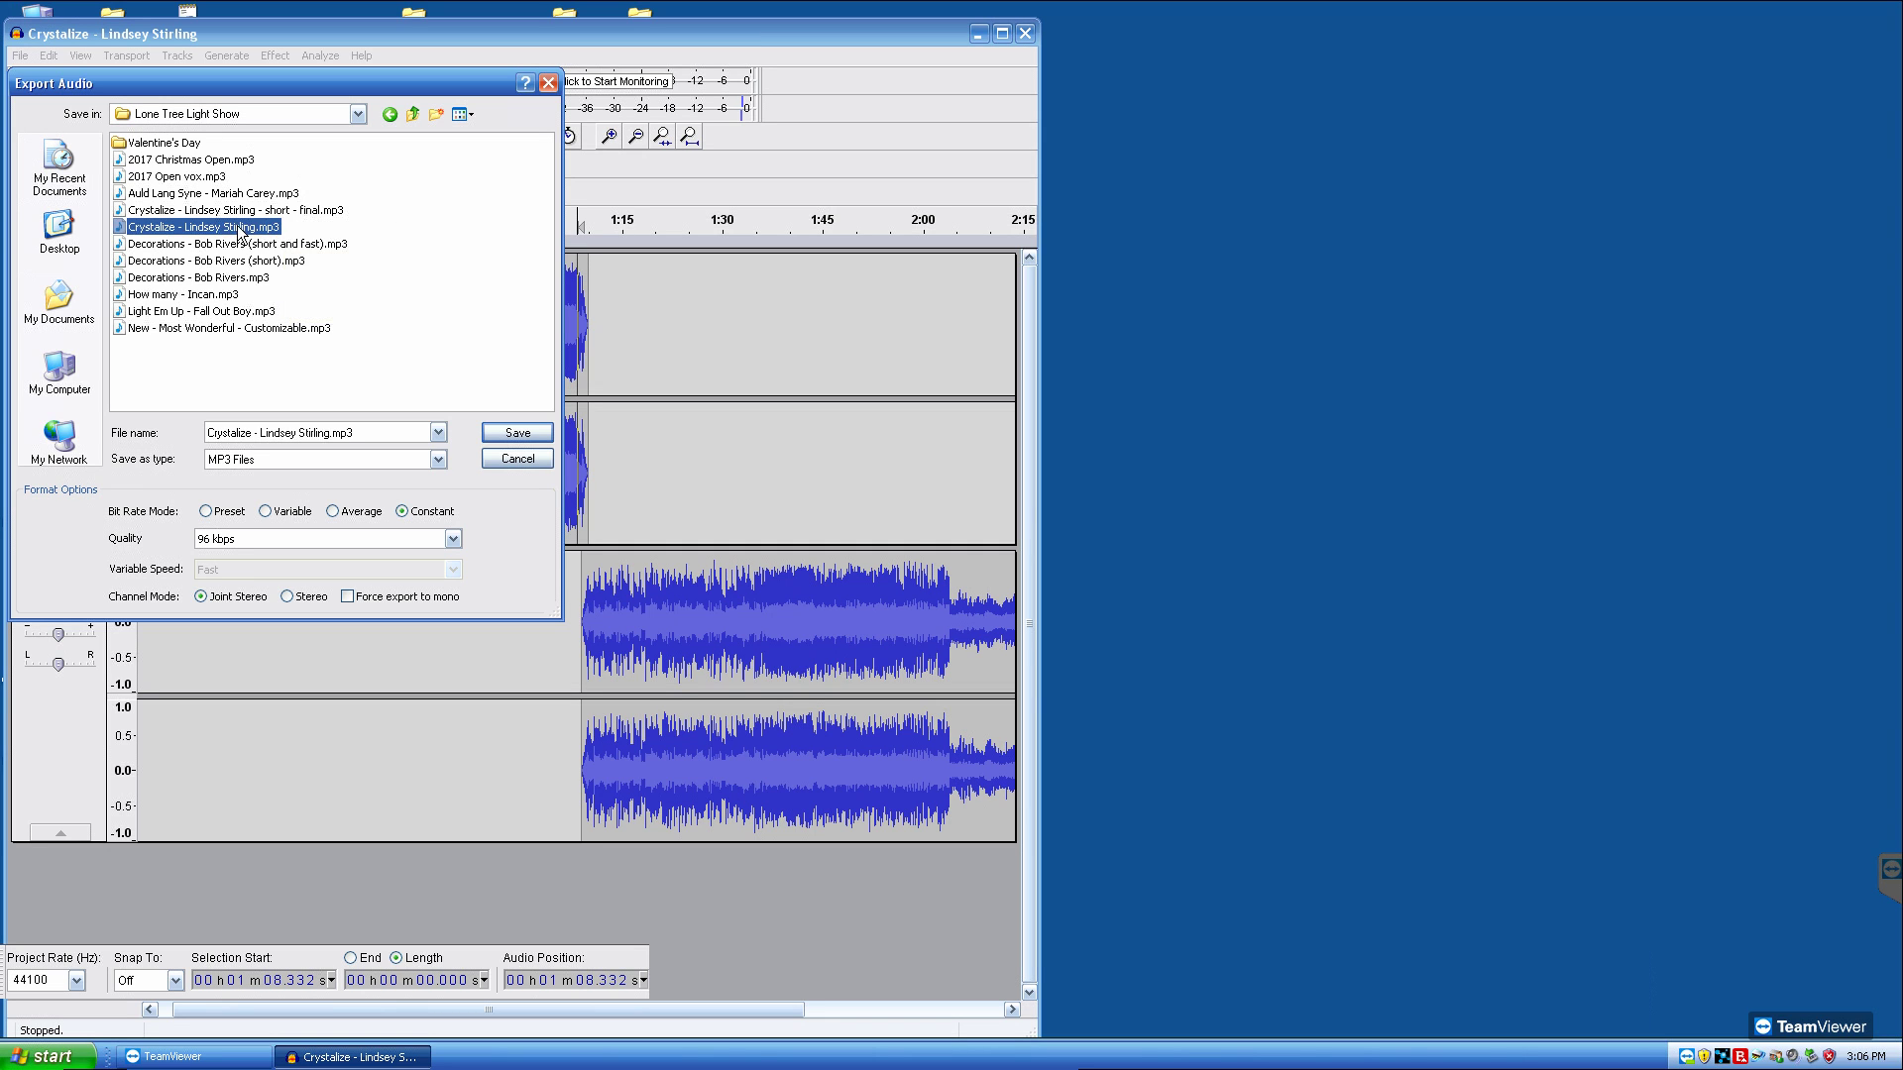
left_click(329, 436)
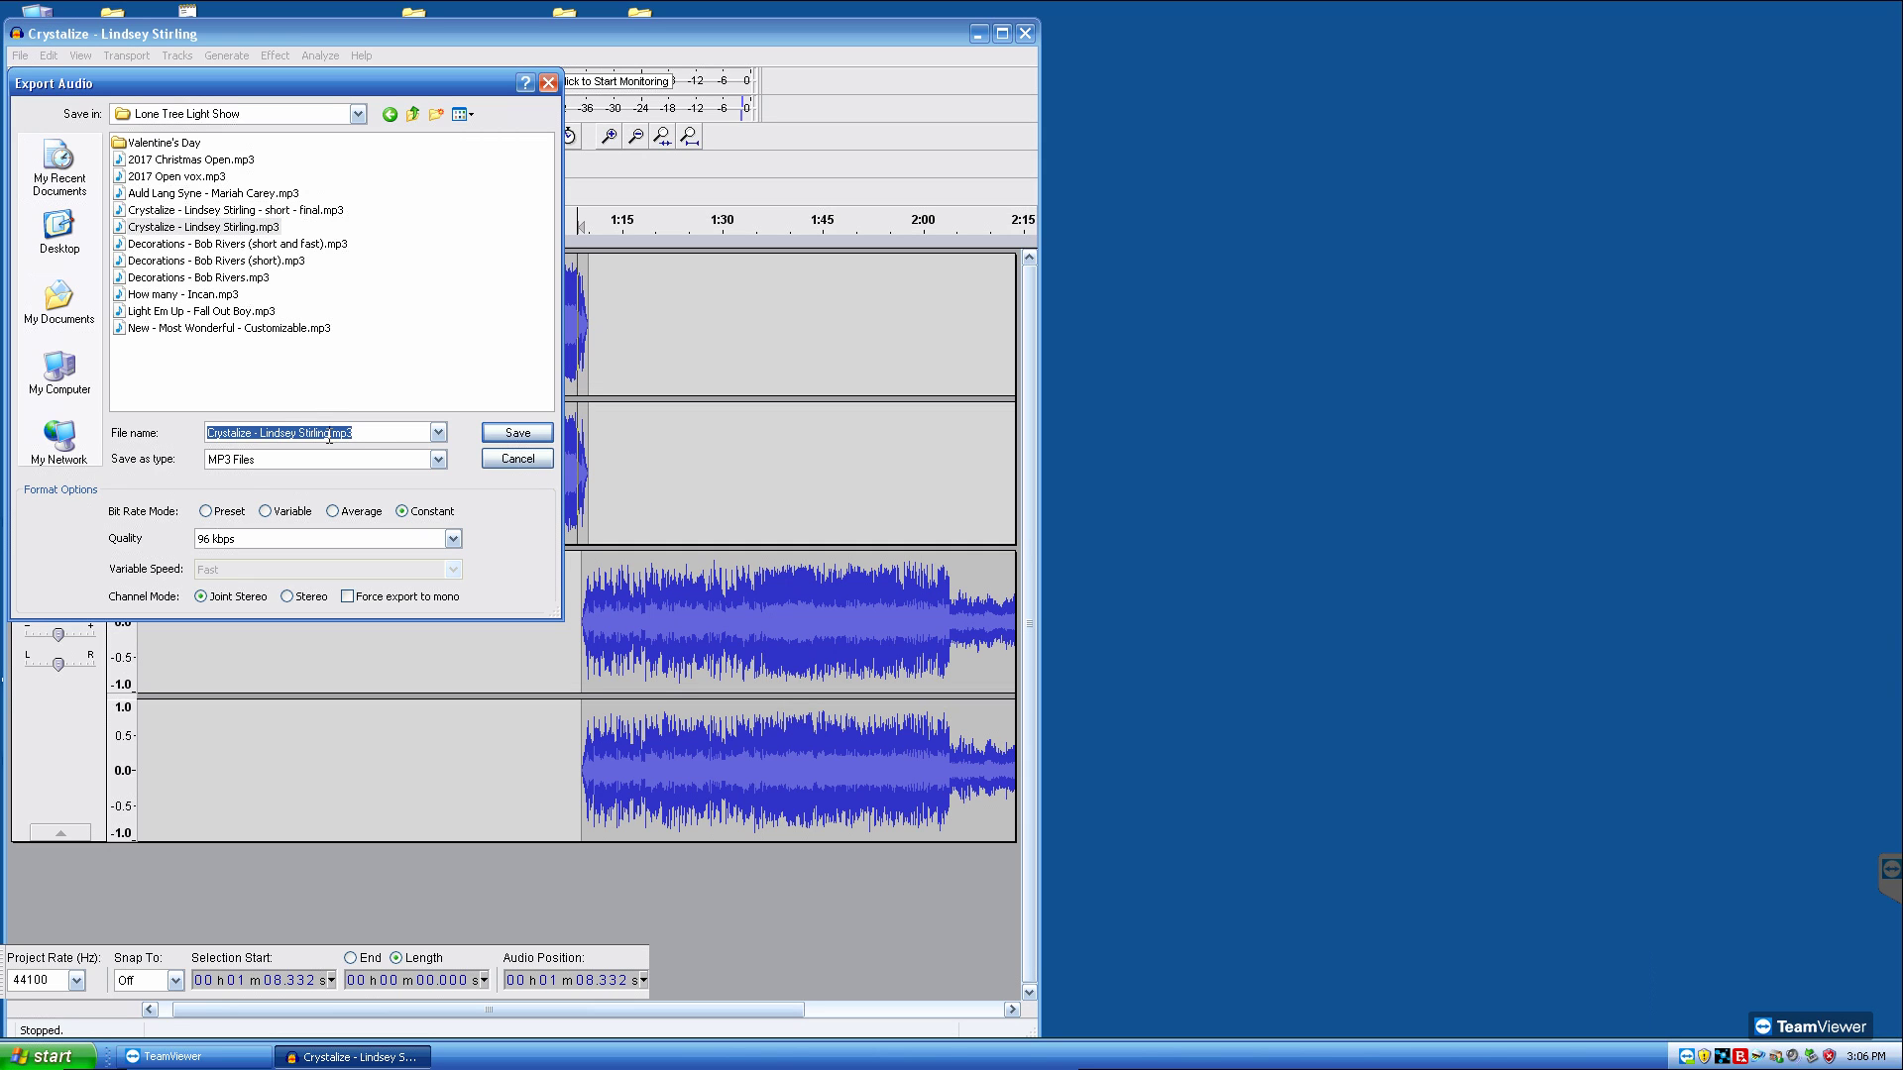
left_click(329, 436)
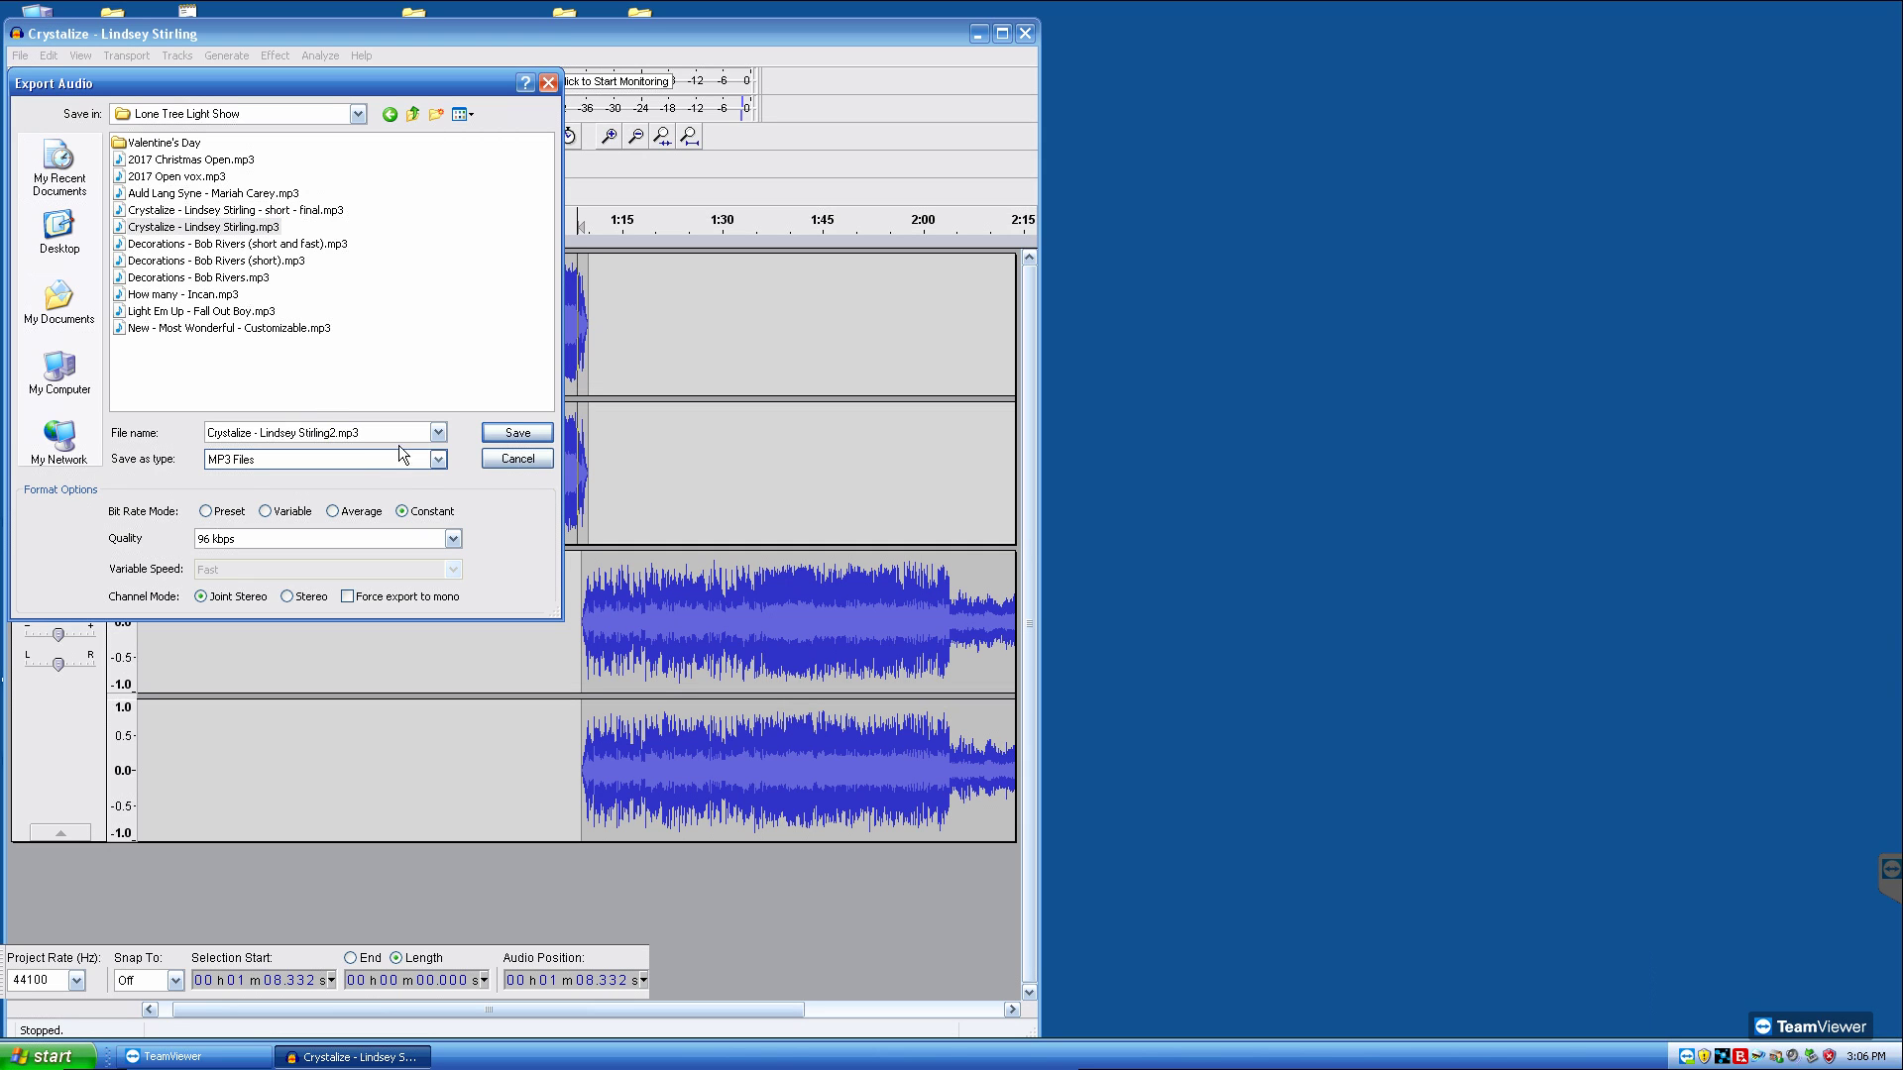
Step: Set the export quality to 192 kbps and export the file, accepting the stereo mixdown and leaving the metadata tags empty
left_click(430, 541)
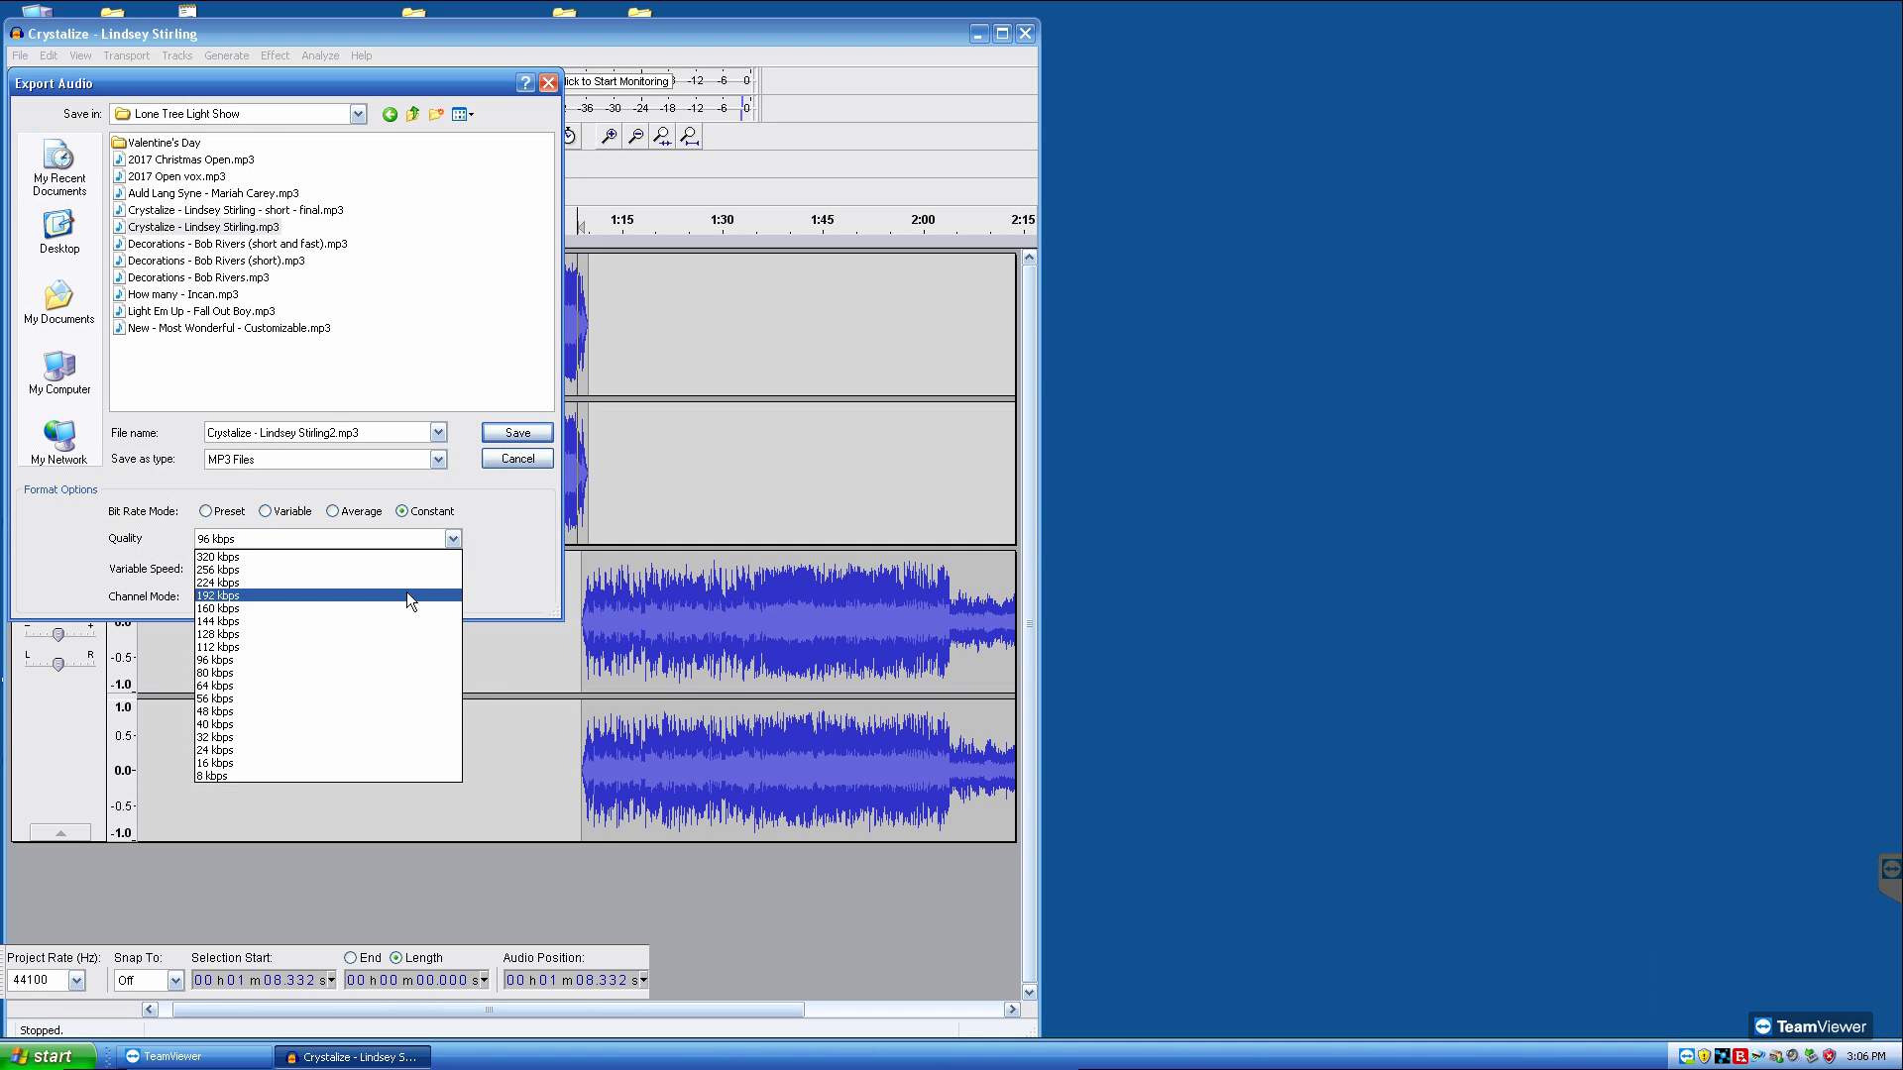
left_click(406, 595)
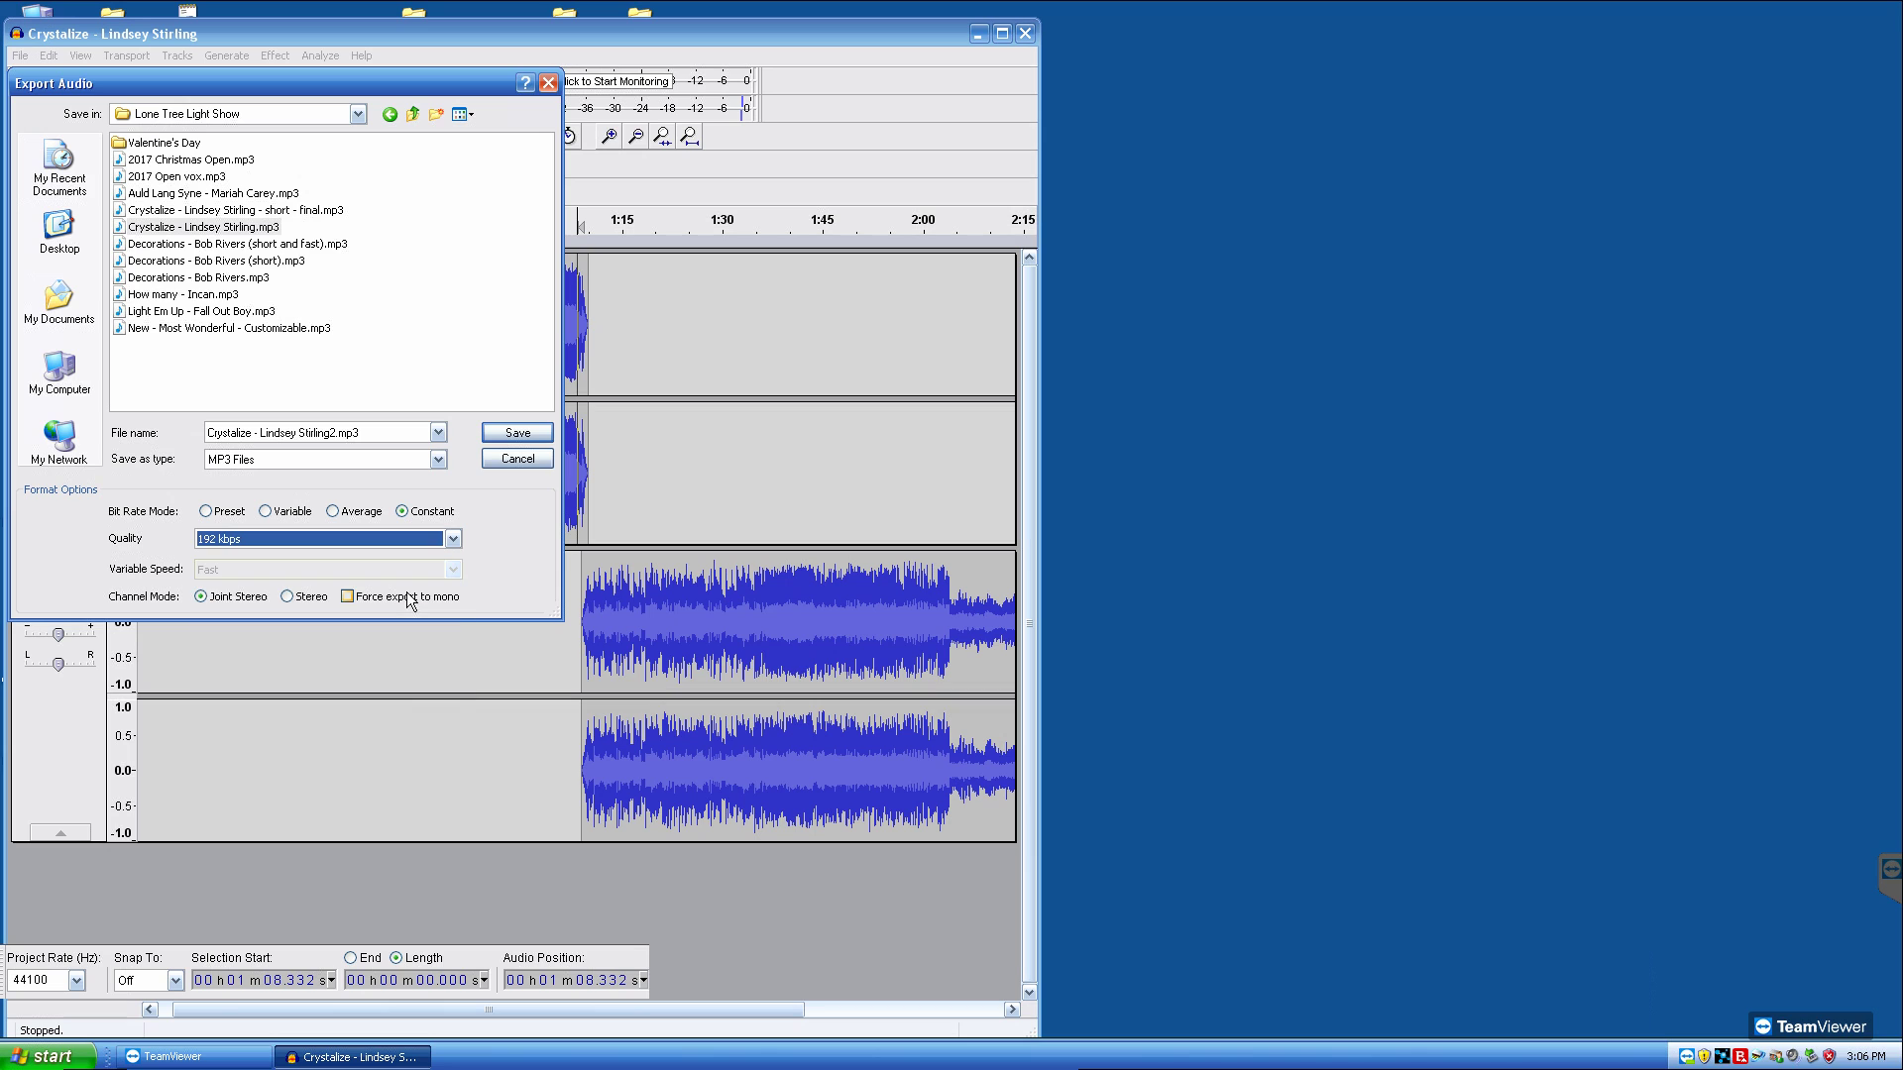
left_click(514, 432)
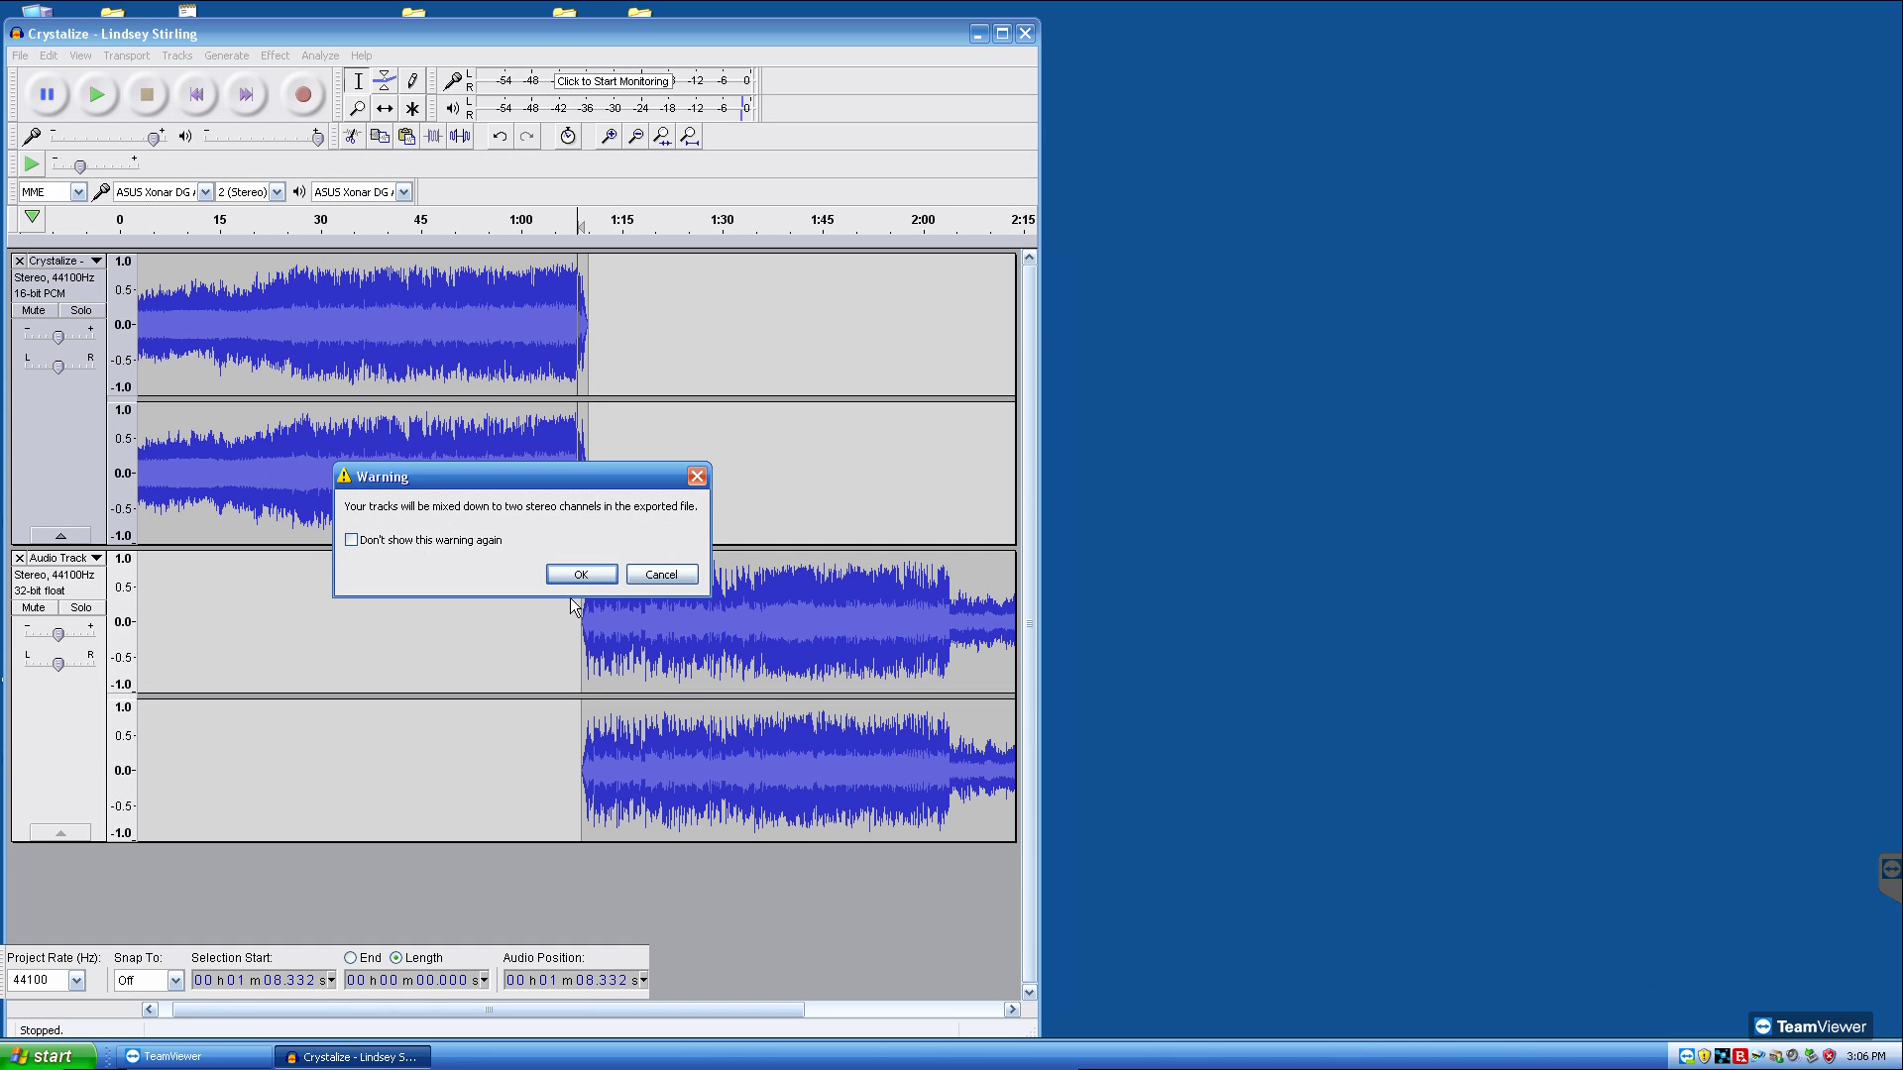
left_click(581, 575)
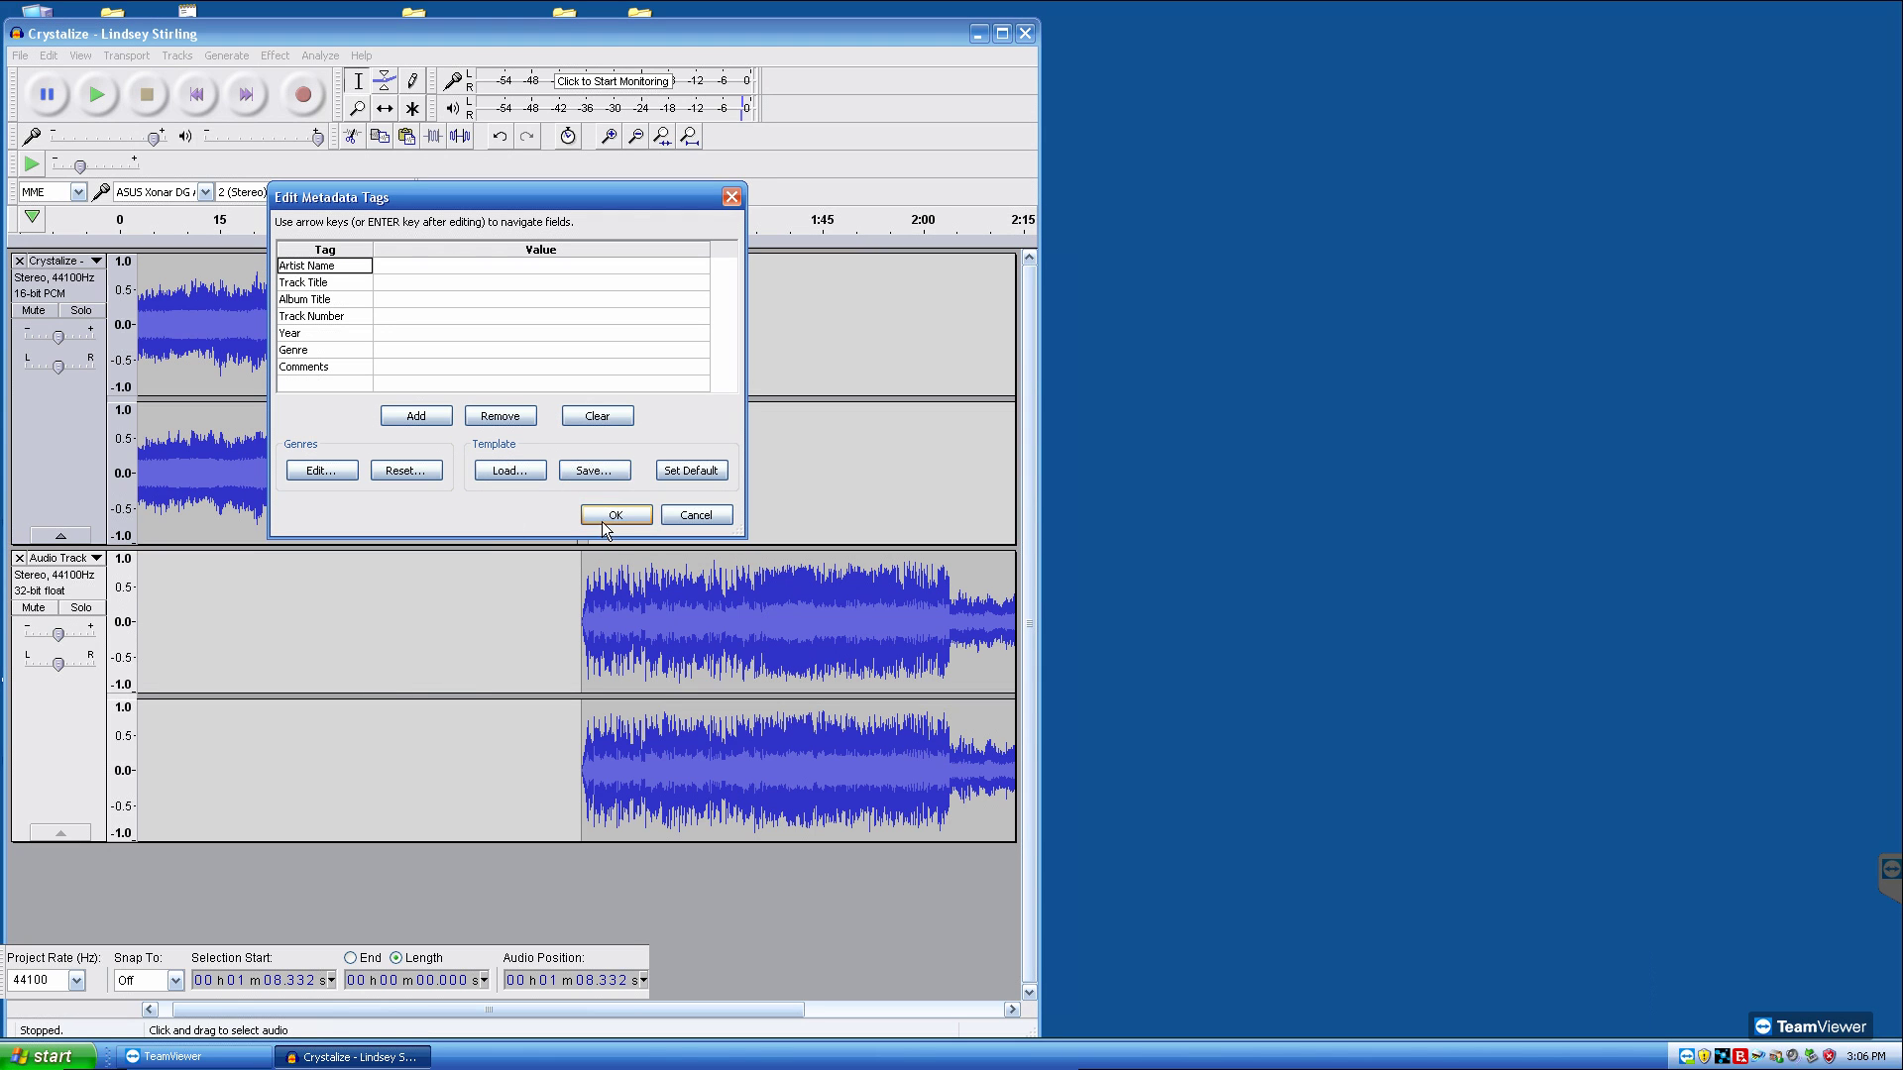
key("Return")
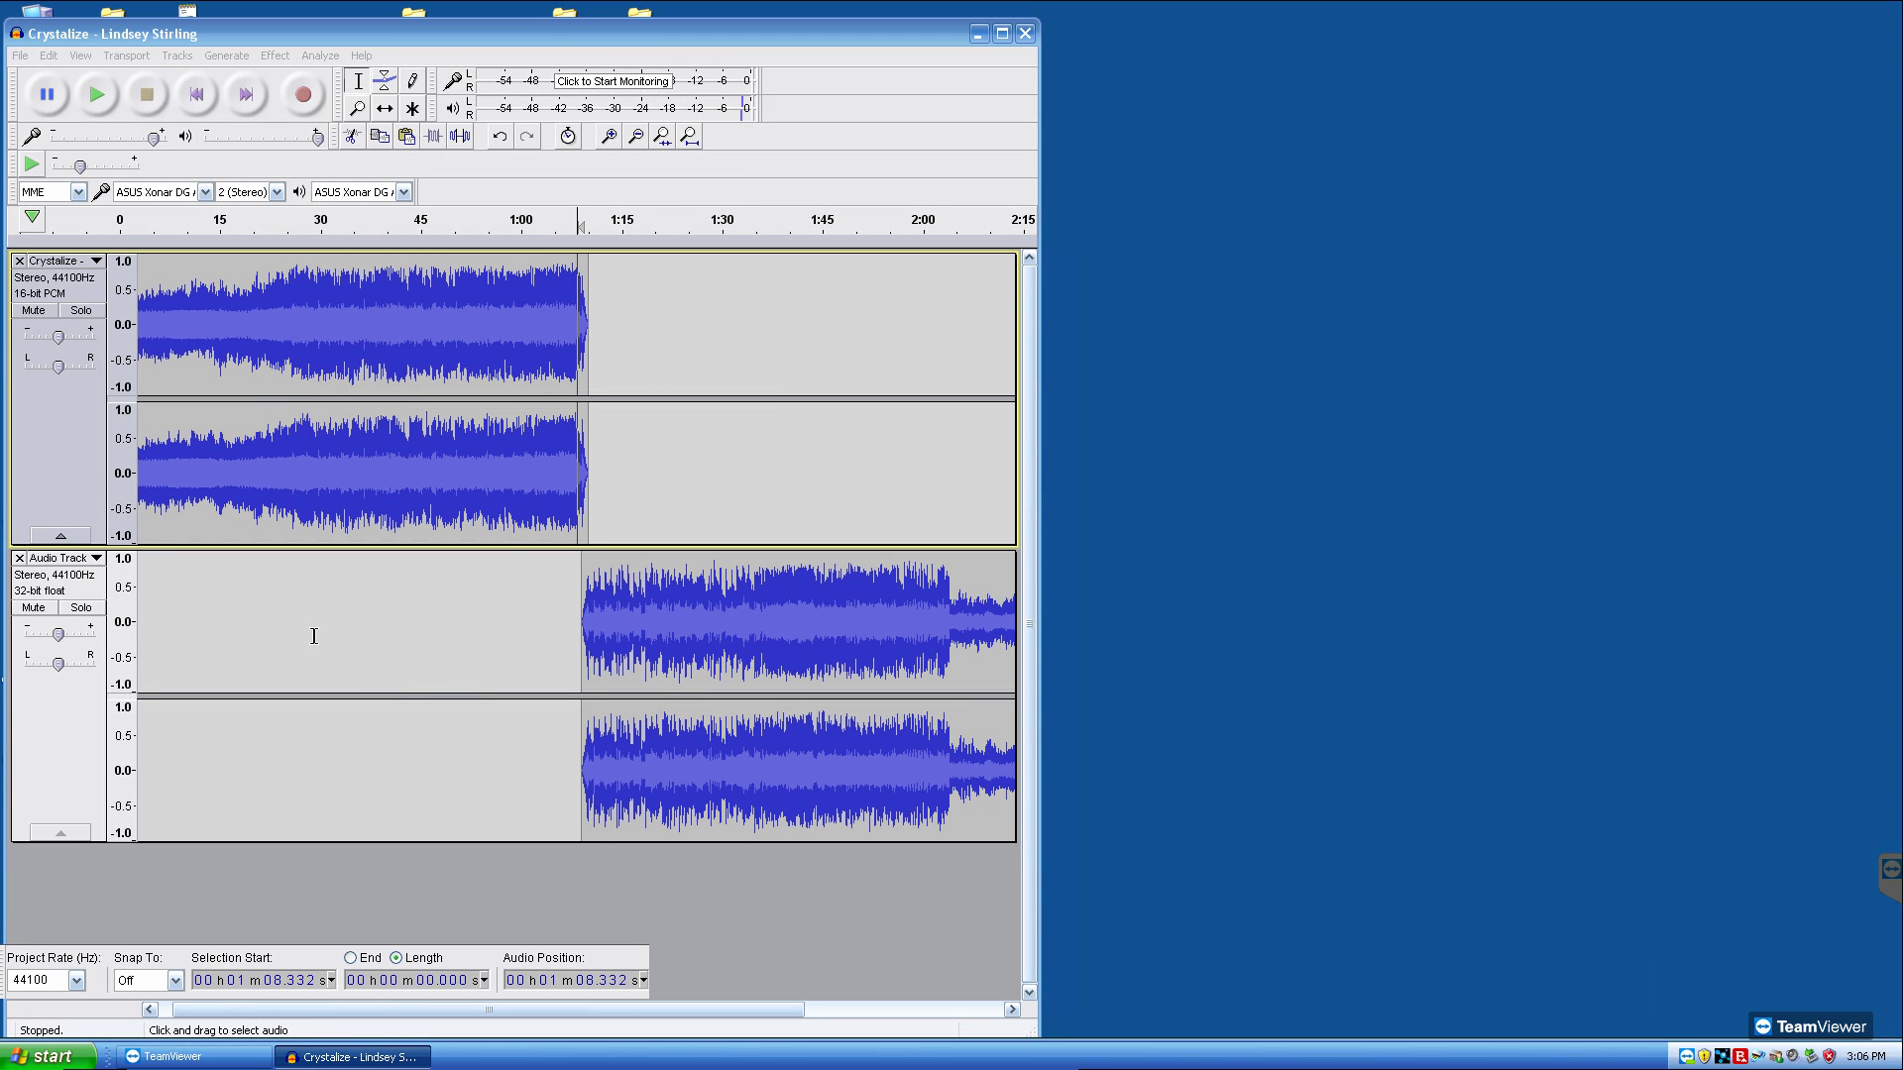